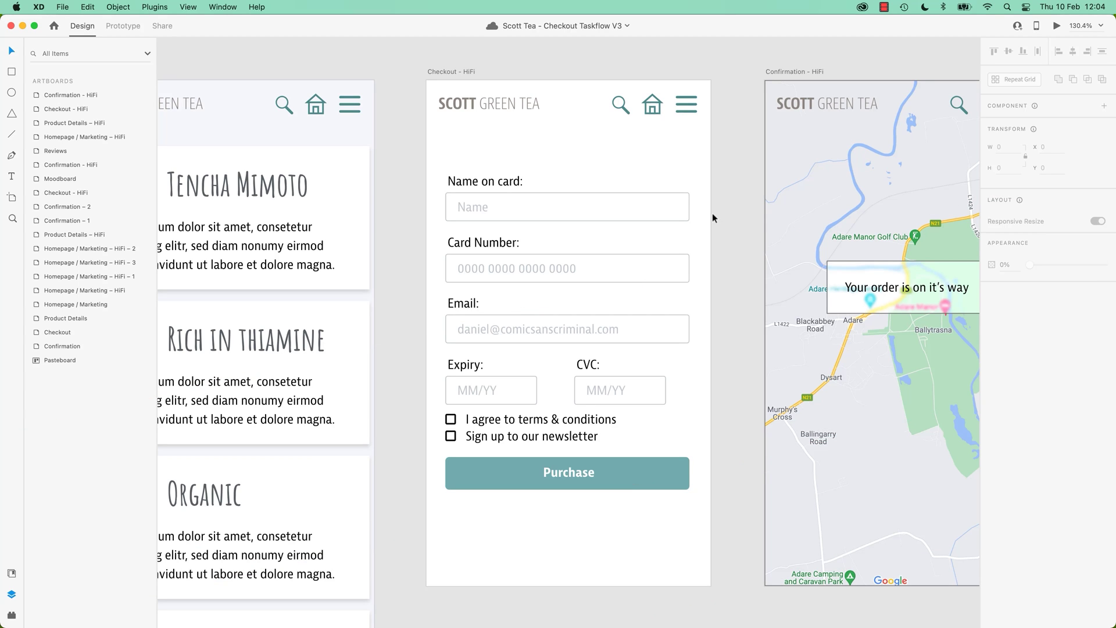
Drag the Email field group above Name on card inside the Form stack.
{"action": "double_click", "coordinate": [592, 204]}
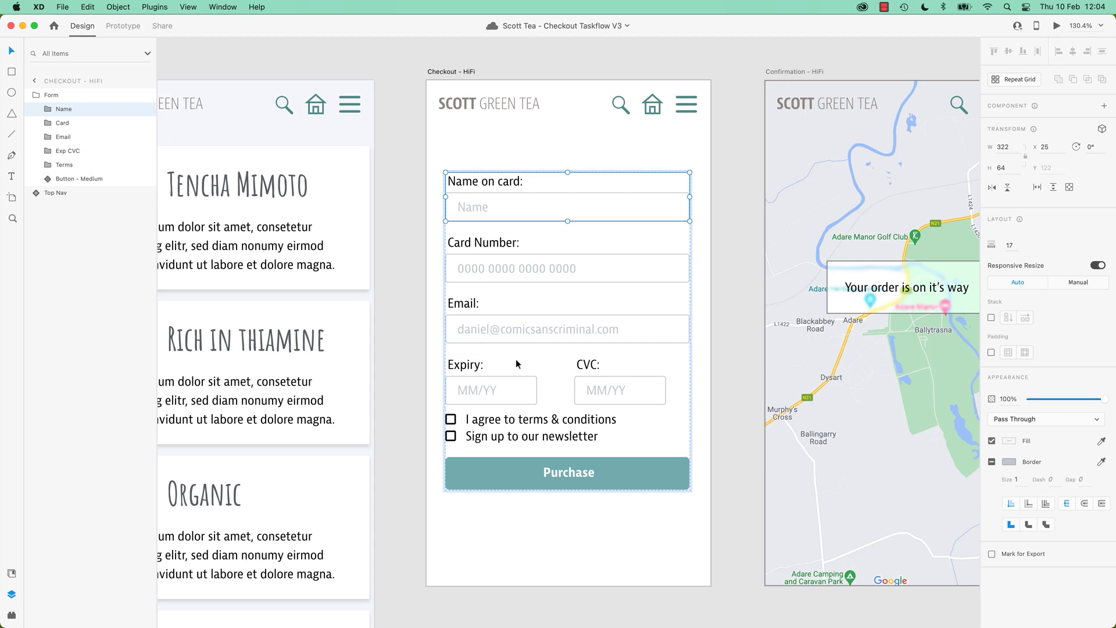
{"action": "left_click", "coordinate": [646, 335]}
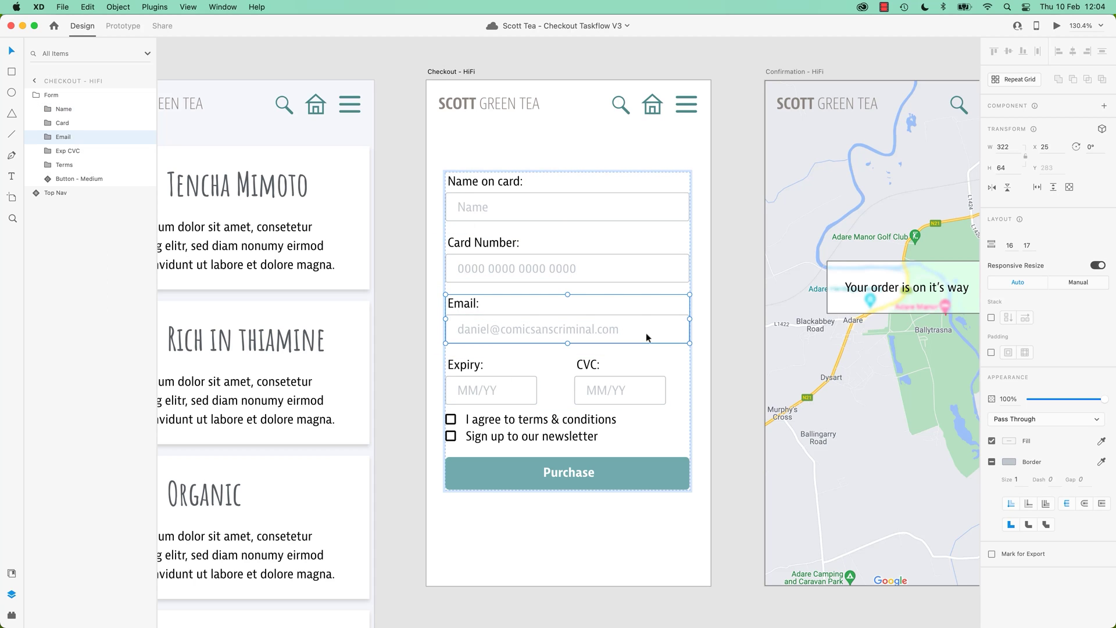
{"action": "left_click_drag", "start_coordinate": [646, 332], "coordinate": [617, 231]}
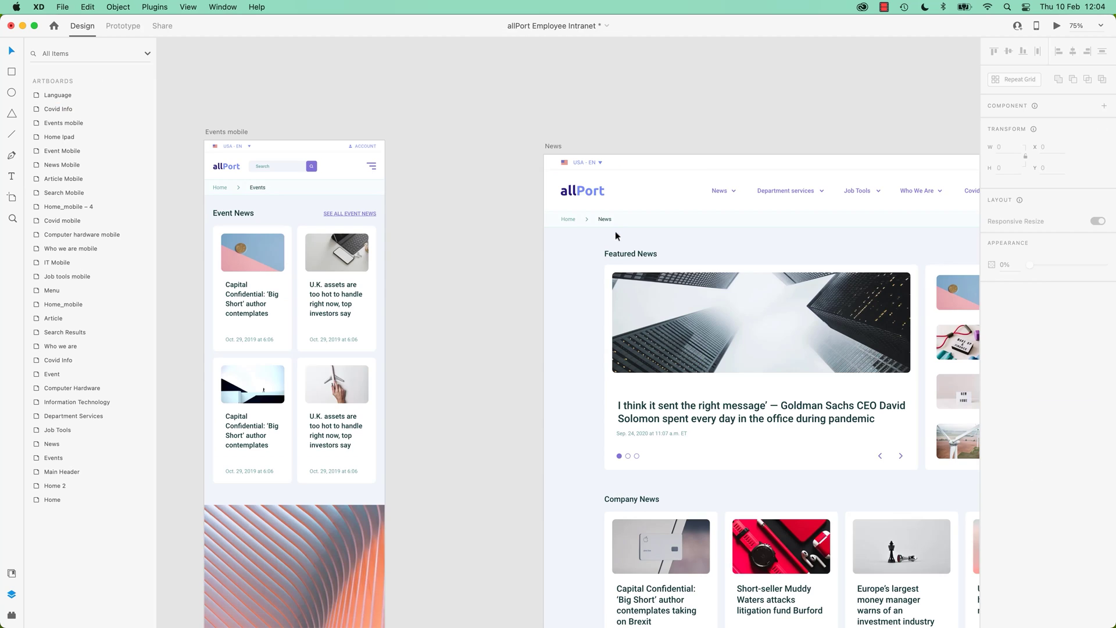
Move the U.K. assets card into the first slot of the Company News cards stack.
{"action": "scroll", "coordinate": [526, 303], "scroll_direction": "down", "scroll_amount": 5}
{"action": "scroll", "coordinate": [526, 303], "scroll_direction": "right", "scroll_amount": 5}
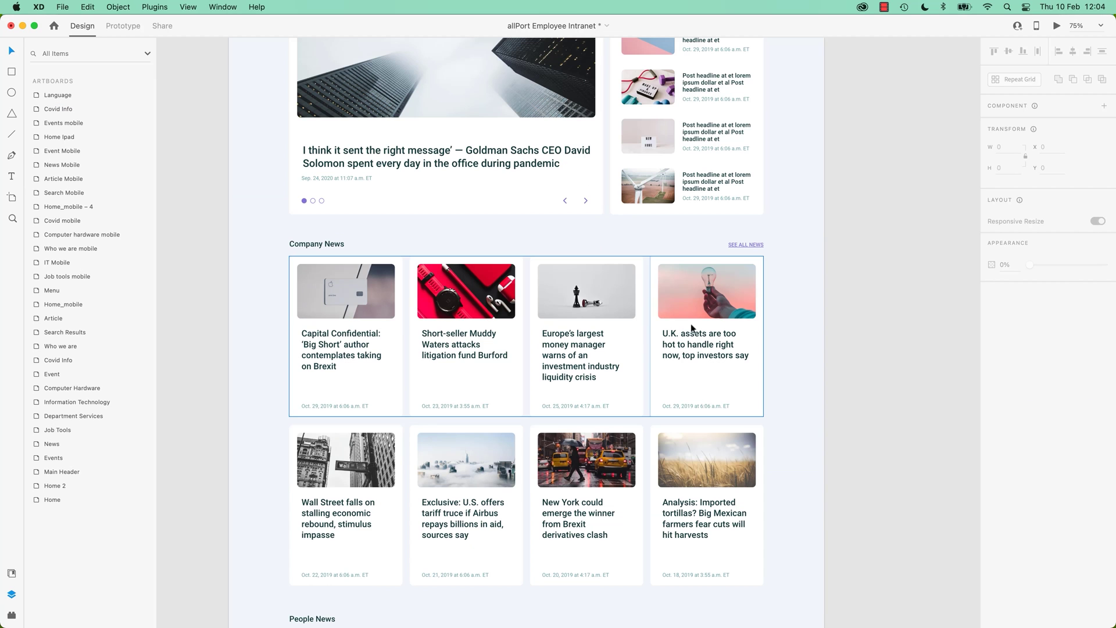
{"action": "double_click", "coordinate": [710, 300]}
{"action": "left_click_drag", "start_coordinate": [724, 306], "coordinate": [408, 303]}
{"action": "left_click_drag", "start_coordinate": [586, 303], "coordinate": [468, 302]}
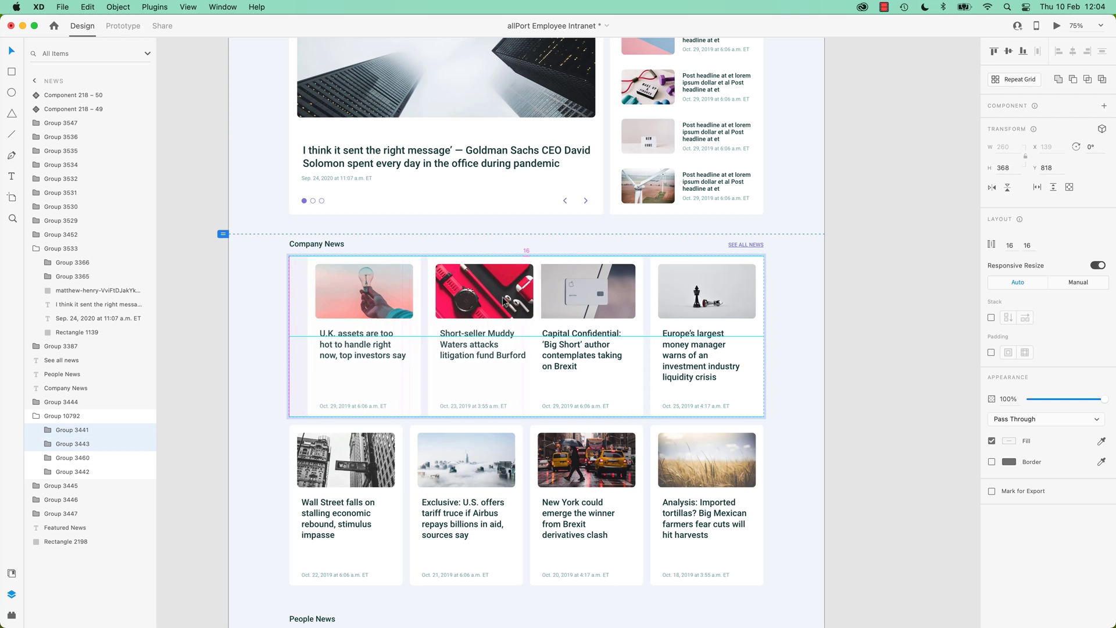
{"action": "left_click", "coordinate": [766, 326]}
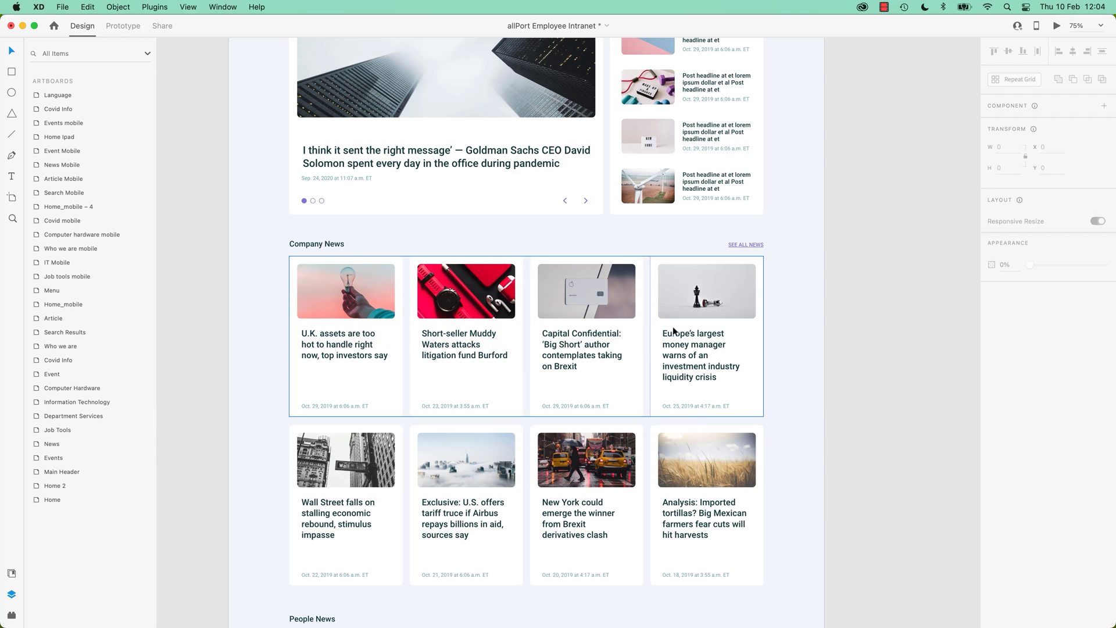
Reorder the Events nav stack: Covid Info after Job Tools, search box at the end.
{"action": "scroll", "coordinate": [282, 291], "scroll_direction": "left", "scroll_amount": 10}
{"action": "scroll", "coordinate": [281, 292], "scroll_direction": "up", "scroll_amount": 3}
{"action": "scroll", "coordinate": [497, 333], "scroll_direction": "left", "scroll_amount": 10}
{"action": "scroll", "coordinate": [498, 333], "scroll_direction": "up", "scroll_amount": 4}
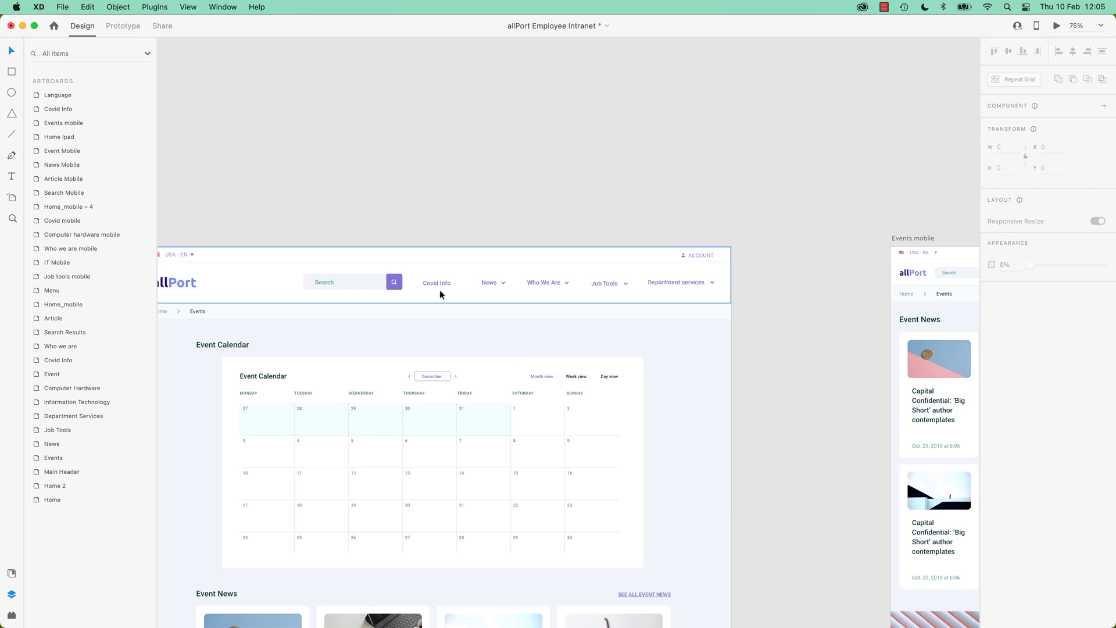
{"action": "double_click", "coordinate": [437, 285]}
{"action": "left_click_drag", "start_coordinate": [473, 284], "coordinate": [613, 287]}
{"action": "left_click", "coordinate": [365, 281]}
{"action": "left_click_drag", "start_coordinate": [354, 284], "coordinate": [644, 287]}
{"action": "left_click", "coordinate": [781, 288]}
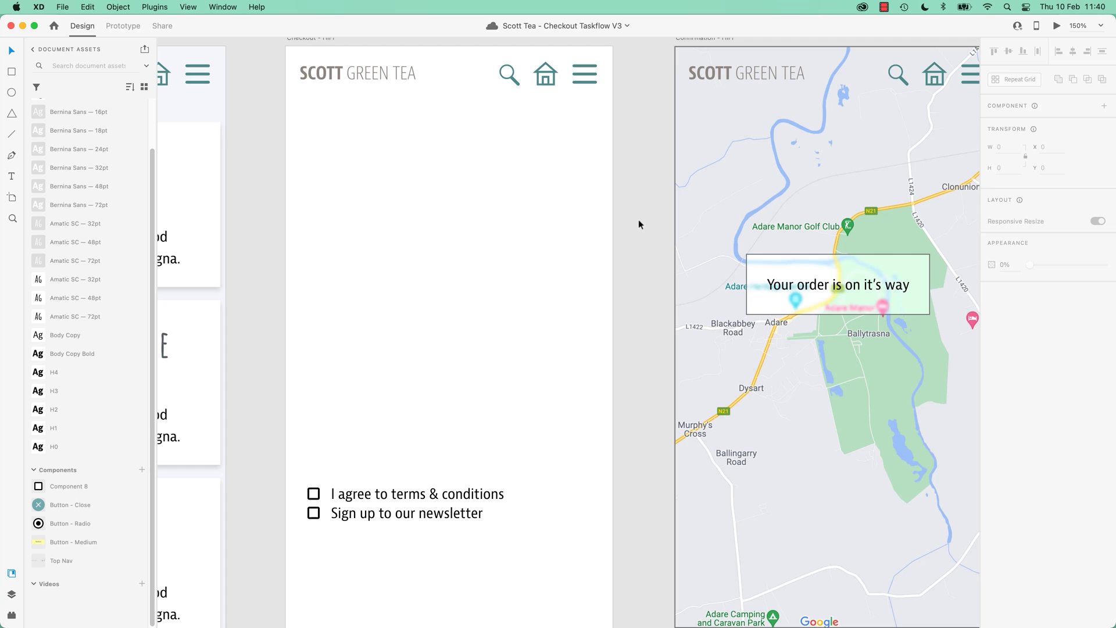
Draw a full-width input box with a light grey border and corner radius 3.
{"action": "key", "text": "r"}
{"action": "mouse_move", "coordinate": [308, 175]}
{"action": "left_mouse_down"}
{"action": "mouse_move", "coordinate": [313, 499]}
{"action": "mouse_move", "coordinate": [588, 208]}
{"action": "left_mouse_up"}
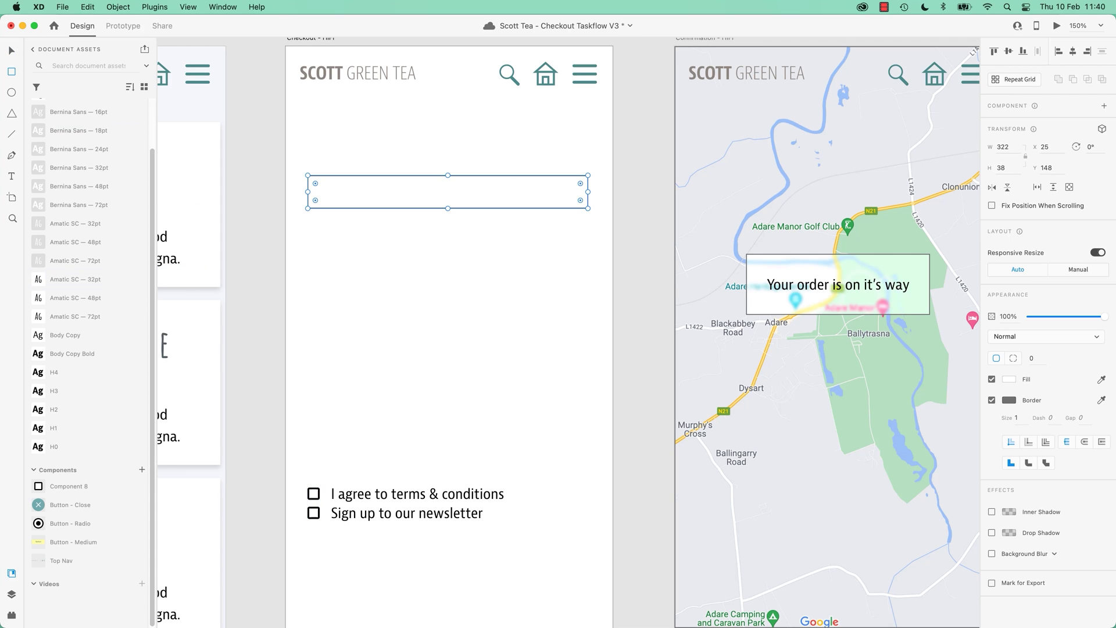
{"action": "left_click", "coordinate": [1008, 400]}
{"action": "left_click", "coordinate": [879, 308]}
{"action": "left_click", "coordinate": [1032, 358]}
{"action": "type", "text": "3"}
{"action": "key", "text": "Return"}
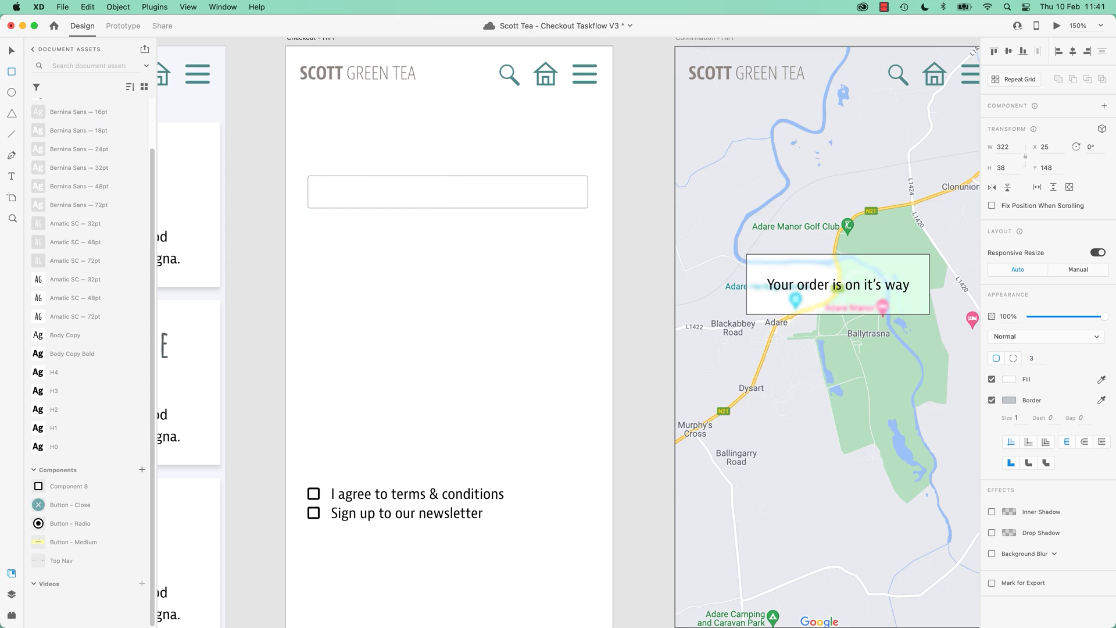
Add a grey sample email placeholder inside the box and an 'Email:' label above it.
{"action": "key", "text": "t"}
{"action": "left_click", "coordinate": [332, 242]}
{"action": "key", "text": "super+a"}
{"action": "left_click", "coordinate": [1009, 484]}
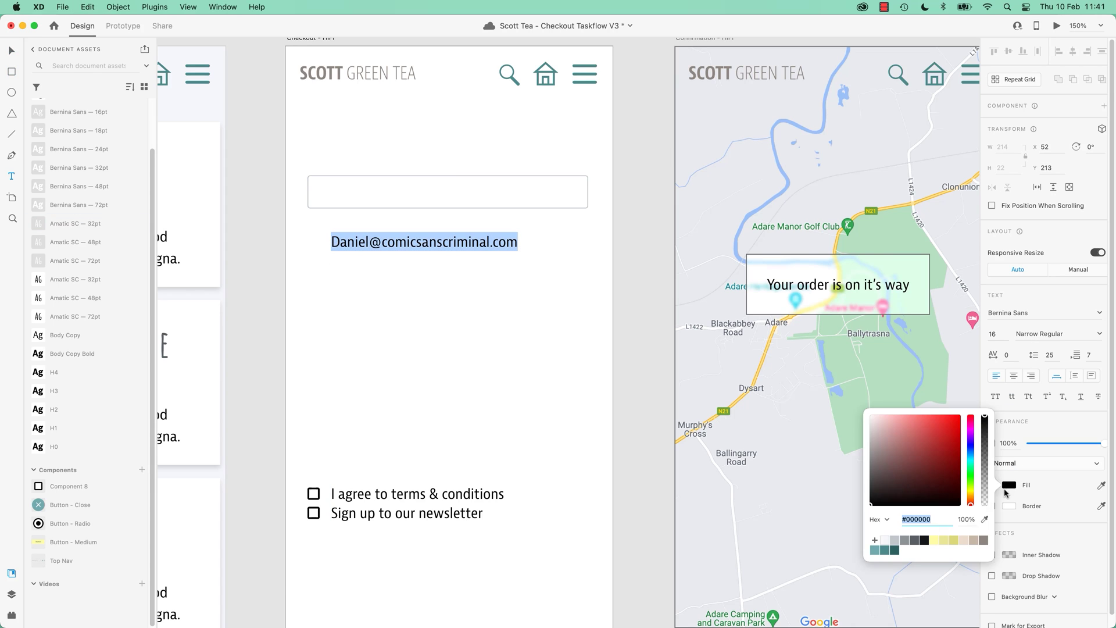
{"action": "left_click_drag", "start_coordinate": [424, 242], "coordinate": [415, 165]}
{"action": "key", "text": "super+d"}
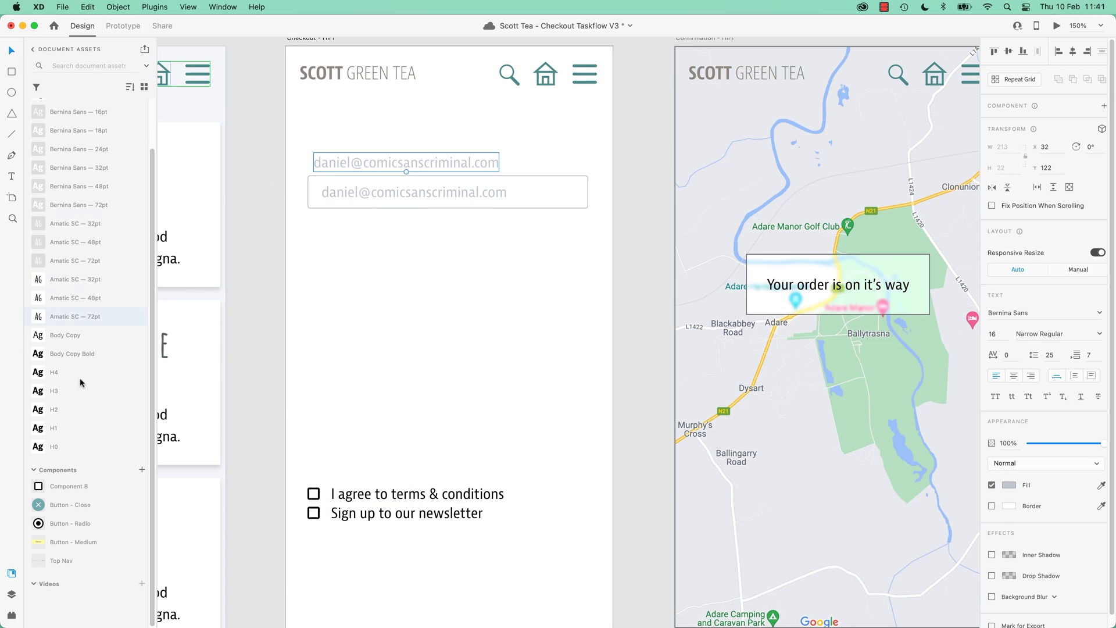
{"action": "left_click", "coordinate": [65, 335]}
{"action": "type", "text": "Email:"}
{"action": "left_click", "coordinate": [271, 243]}
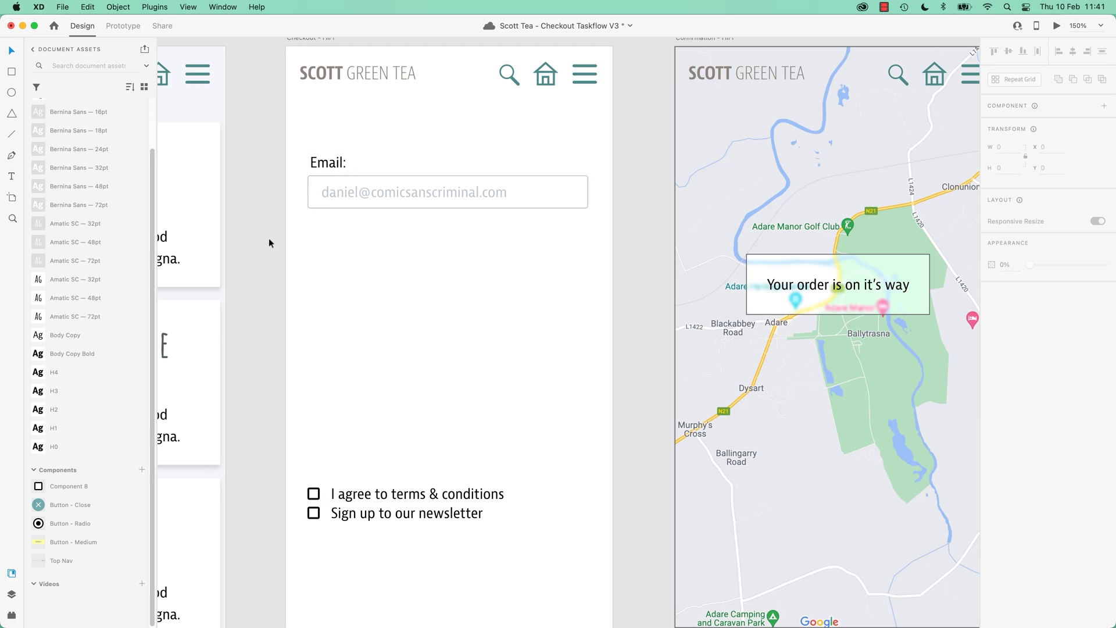
Repeat Grid the Email field into three rows; relabel row two 'Name on card:' with placeholder 'Name'.
{"action": "left_click_drag", "start_coordinate": [256, 214], "coordinate": [607, 141]}
{"action": "key", "text": "super+r"}
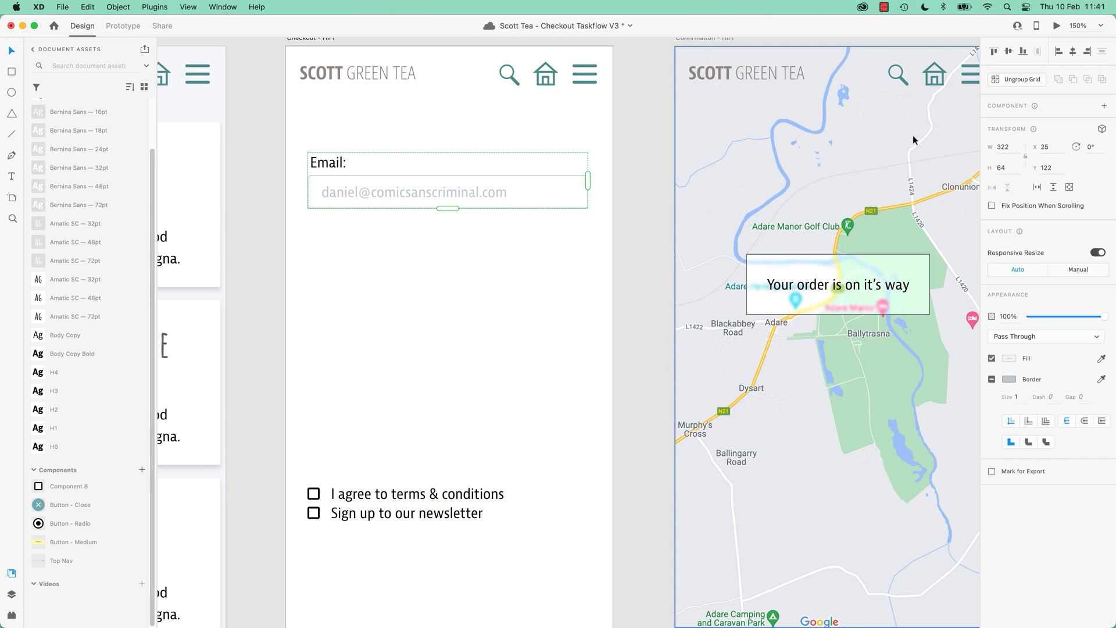
{"action": "left_click_drag", "start_coordinate": [449, 210], "coordinate": [448, 367]}
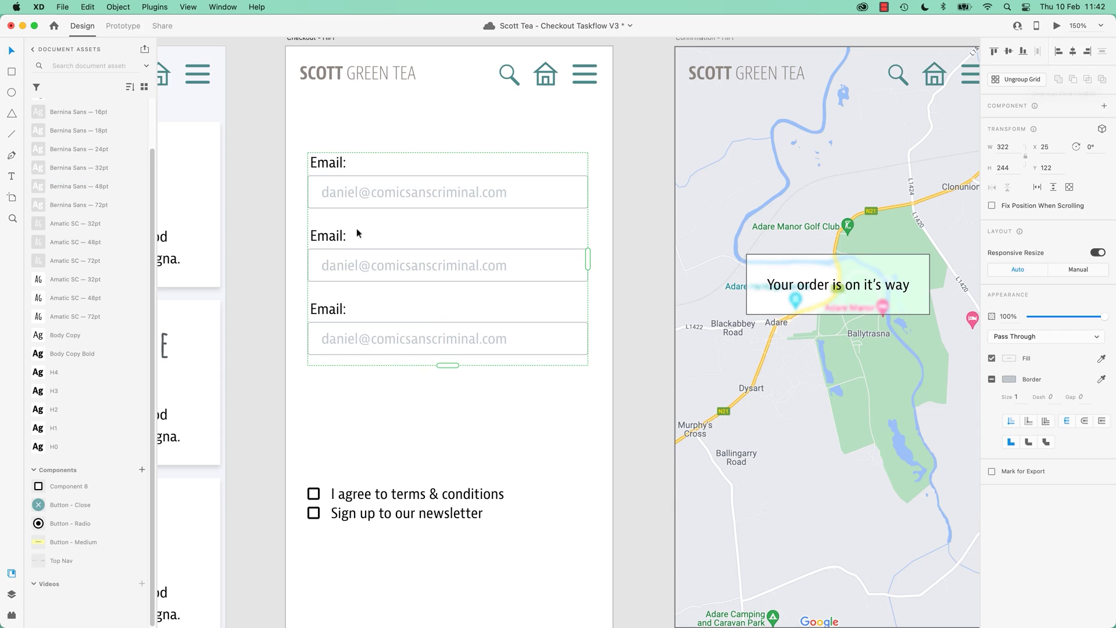
{"action": "double_click", "coordinate": [324, 240]}
{"action": "double_click", "coordinate": [324, 240]}
{"action": "type", "text": "Name on card:"}
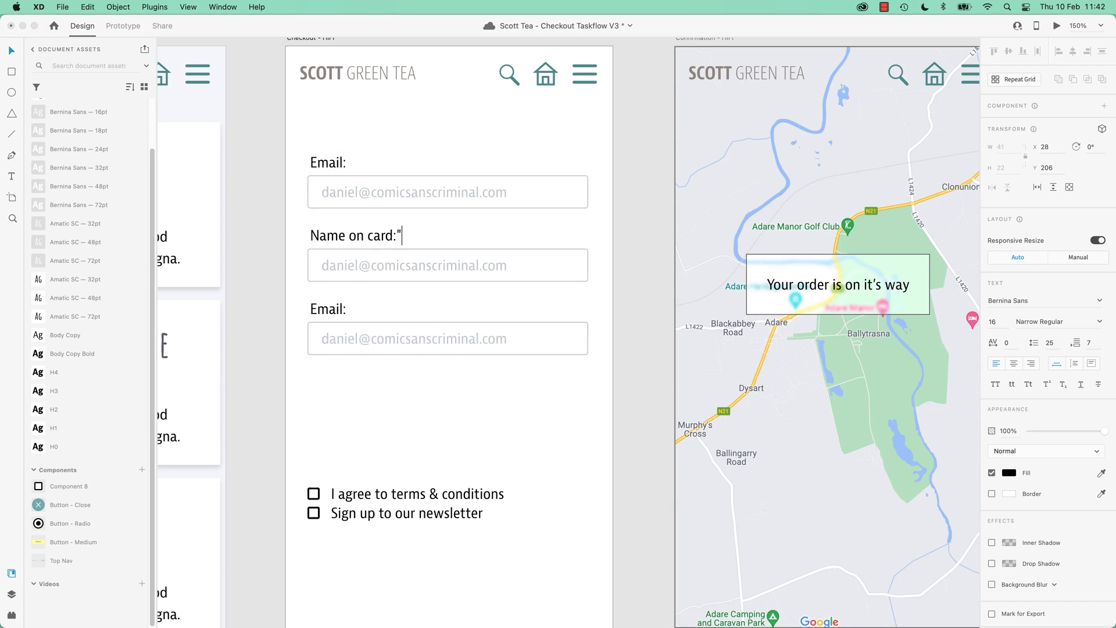
{"action": "double_click", "coordinate": [356, 271]}
{"action": "type", "text": "Name"}
{"action": "double_click", "coordinate": [328, 309]}
{"action": "type", "text": "Card Number"}
{"action": "double_click", "coordinate": [361, 340]}
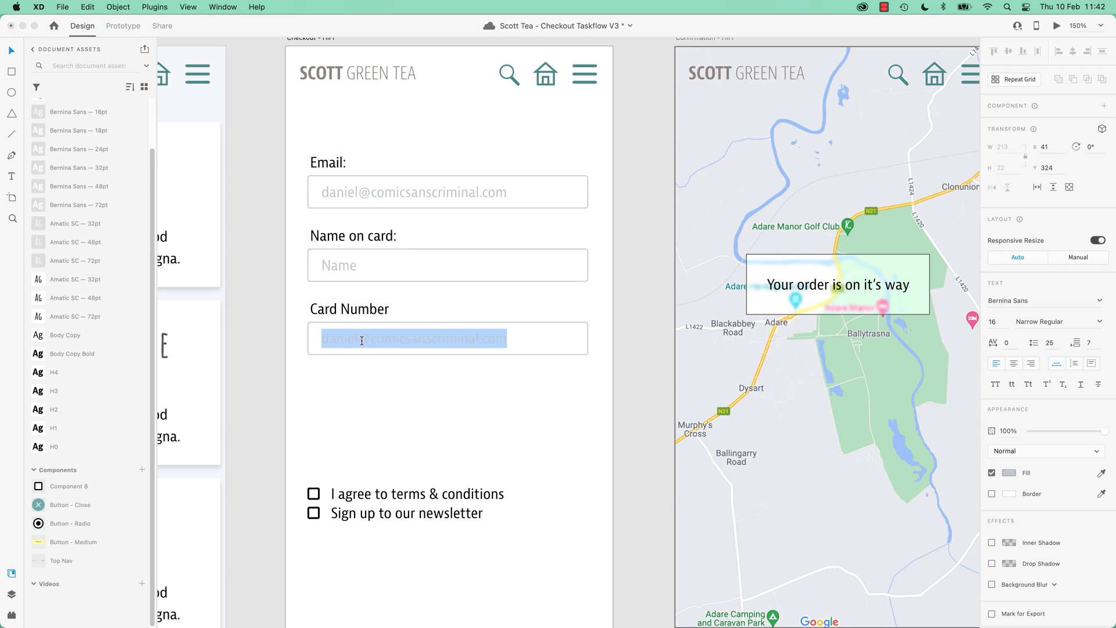
{"action": "type", "text": "0000 0000 0000 0000"}
{"action": "key", "text": "Escape"}
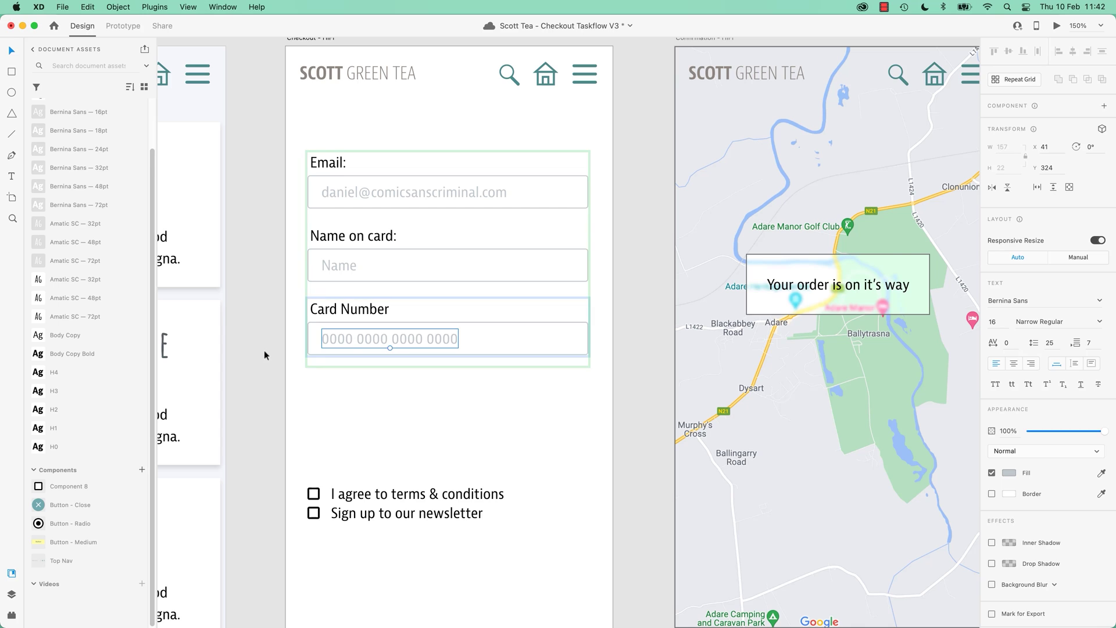
{"action": "left_click", "coordinate": [264, 354]}
Add a full-width Button - Medium labelled 'Purchase', teal fill, white text, below the checkboxes.
{"action": "left_click_drag", "start_coordinate": [70, 542], "coordinate": [586, 404]}
{"action": "double_click", "coordinate": [449, 397]}
{"action": "key", "text": "super+a"}
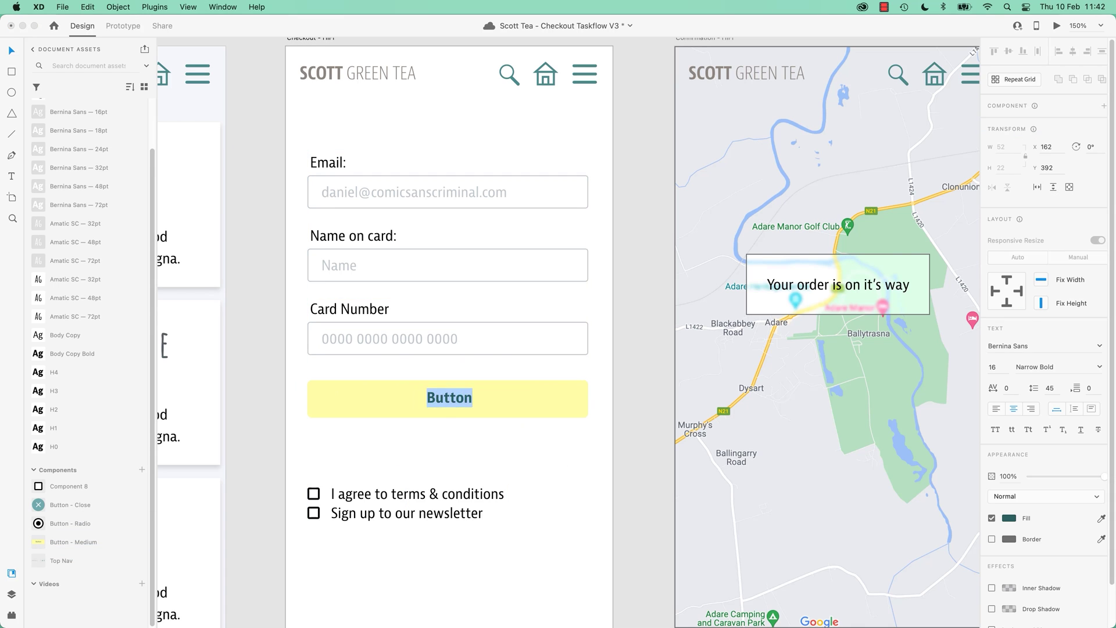
{"action": "type", "text": "Purchase"}
{"action": "left_click", "coordinate": [361, 406]}
{"action": "left_click", "coordinate": [1008, 412]}
{"action": "double_click", "coordinate": [461, 399]}
{"action": "left_click", "coordinate": [1008, 520]}
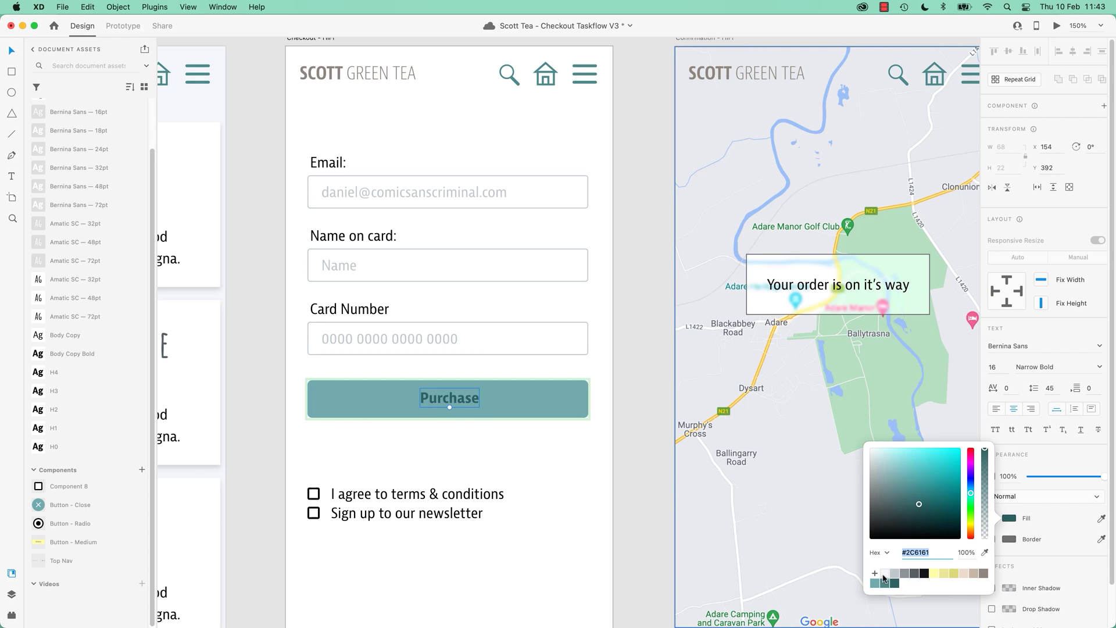
{"action": "left_click_drag", "start_coordinate": [366, 409], "coordinate": [366, 459]}
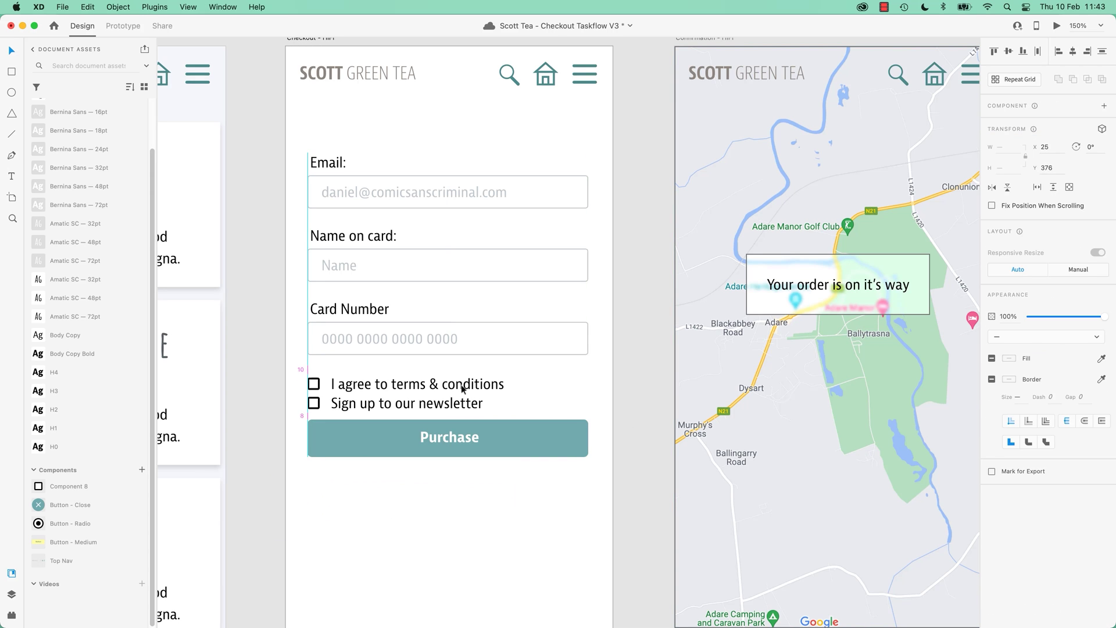
Ungroup the repeat grid of form fields into separate field groups.
{"action": "left_click", "coordinate": [259, 434]}
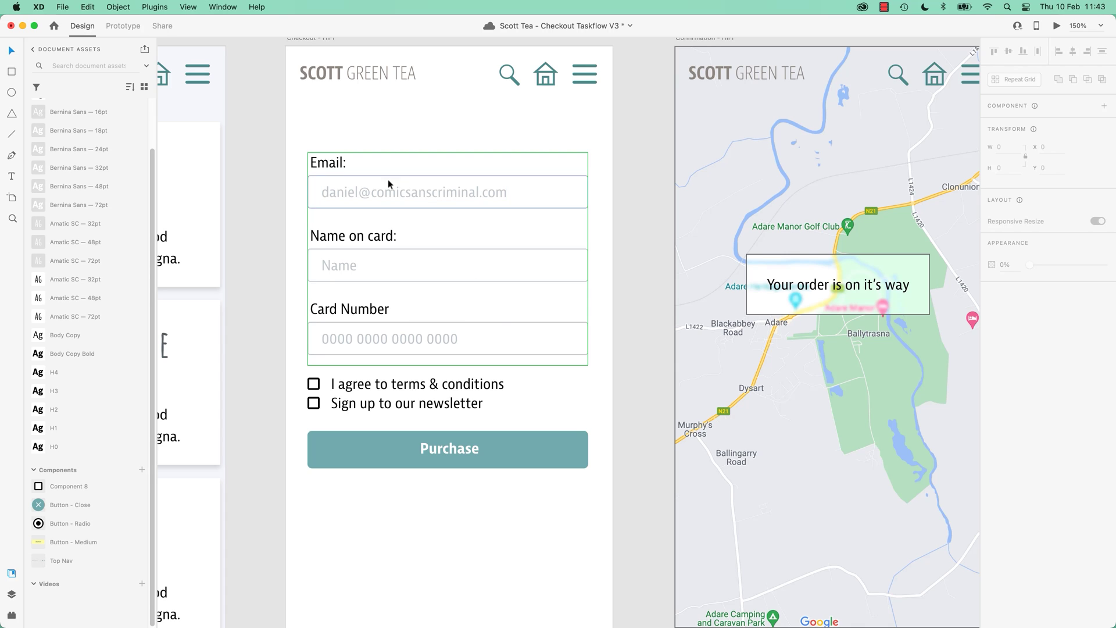
{"action": "left_click", "coordinate": [565, 195]}
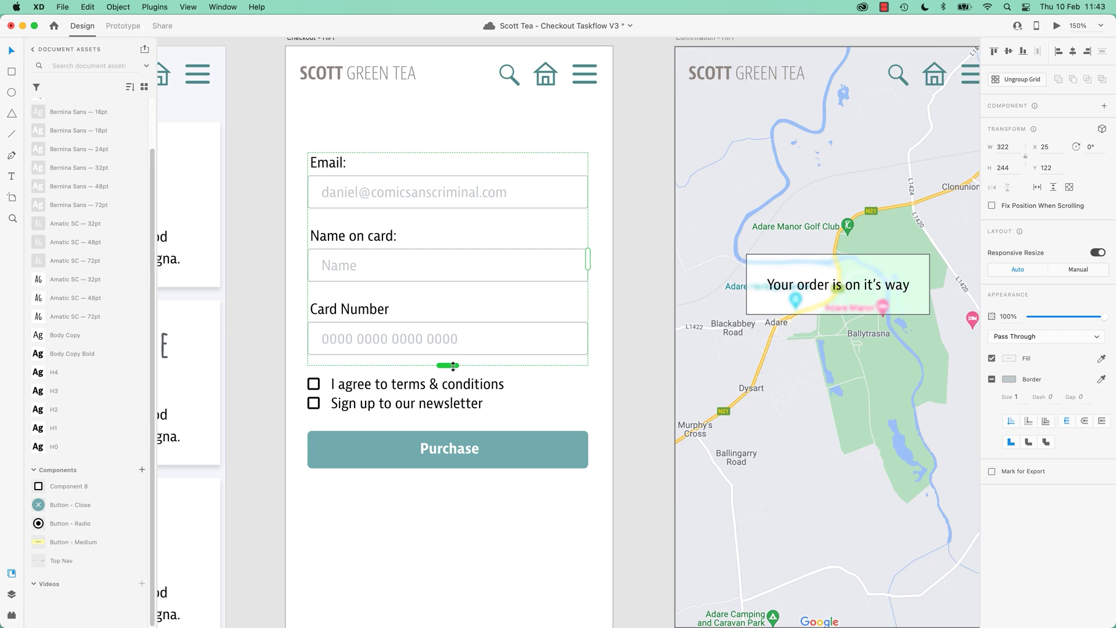
{"action": "left_click_drag", "start_coordinate": [453, 365], "coordinate": [448, 365]}
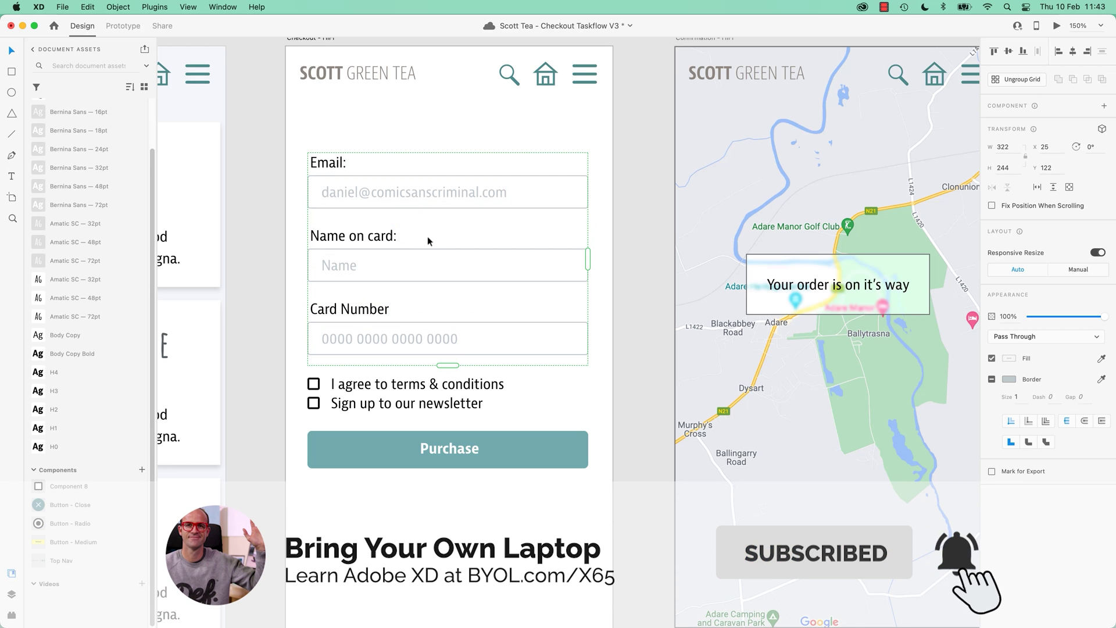
{"action": "left_click", "coordinate": [1015, 79]}
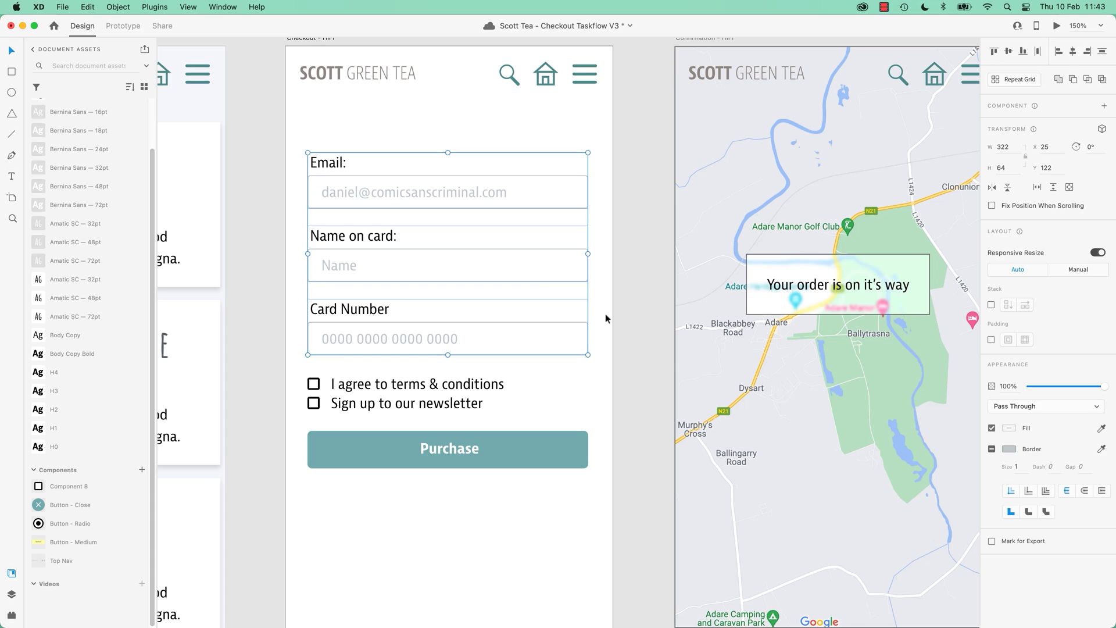
Select the Email, Name on card and Card Number groups one by one to confirm they're separate.
{"action": "left_click", "coordinate": [622, 315]}
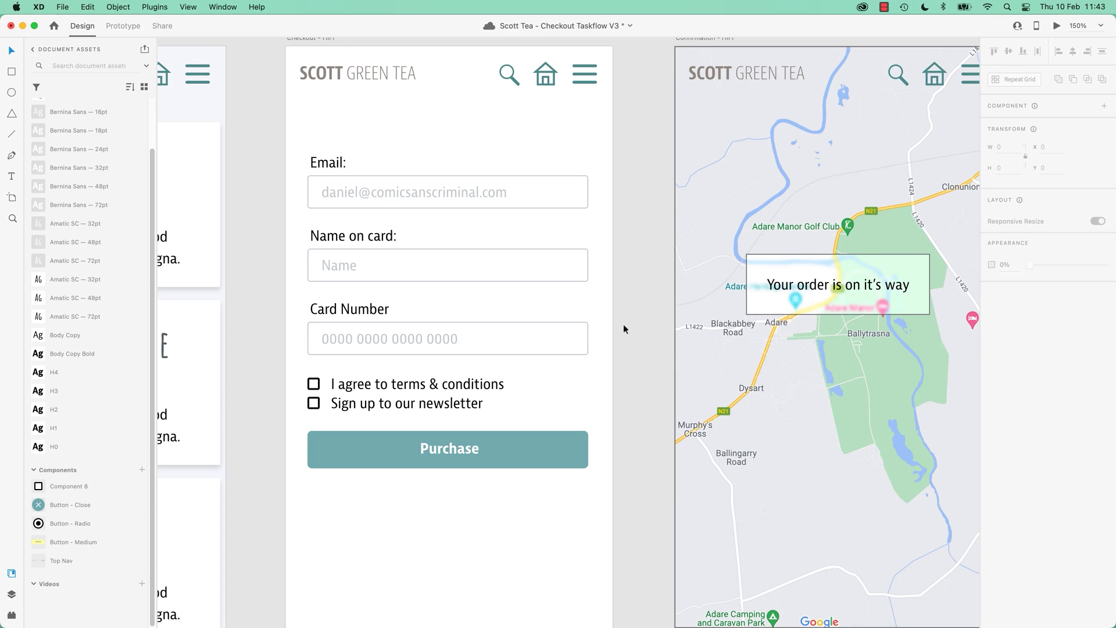
{"action": "left_click", "coordinate": [449, 196]}
{"action": "left_click", "coordinate": [414, 271]}
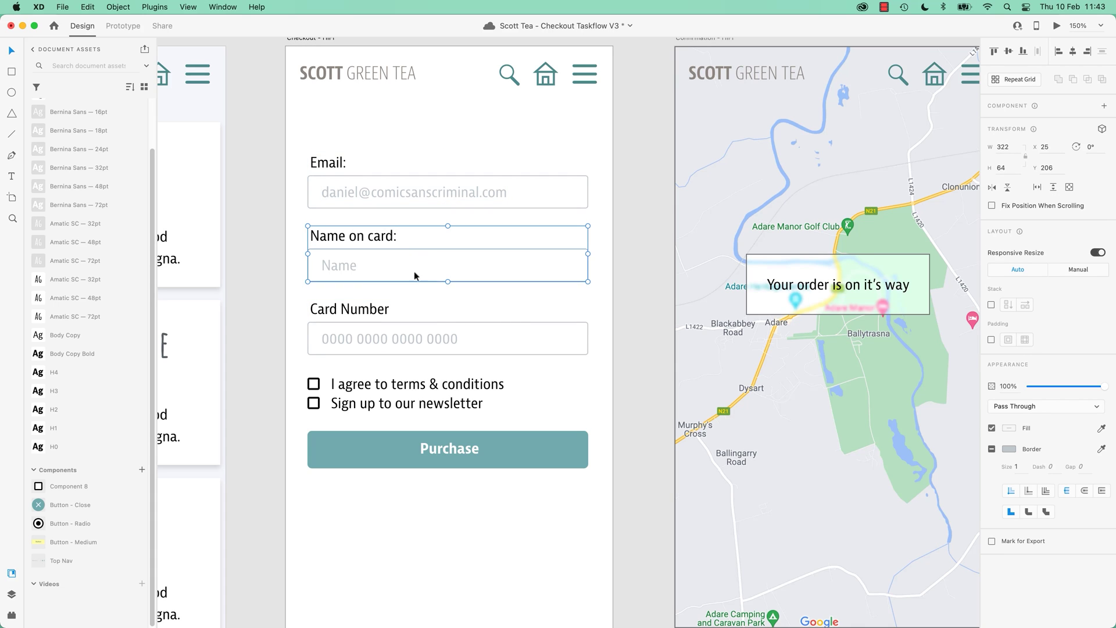
{"action": "left_click", "coordinate": [442, 328]}
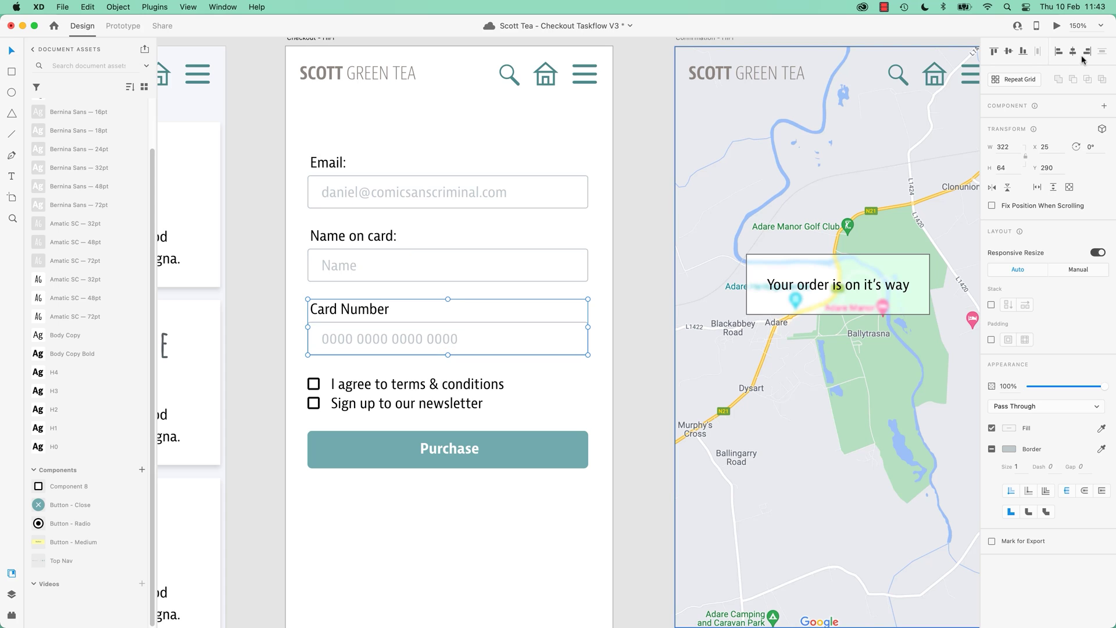
{"action": "left_click", "coordinate": [256, 211]}
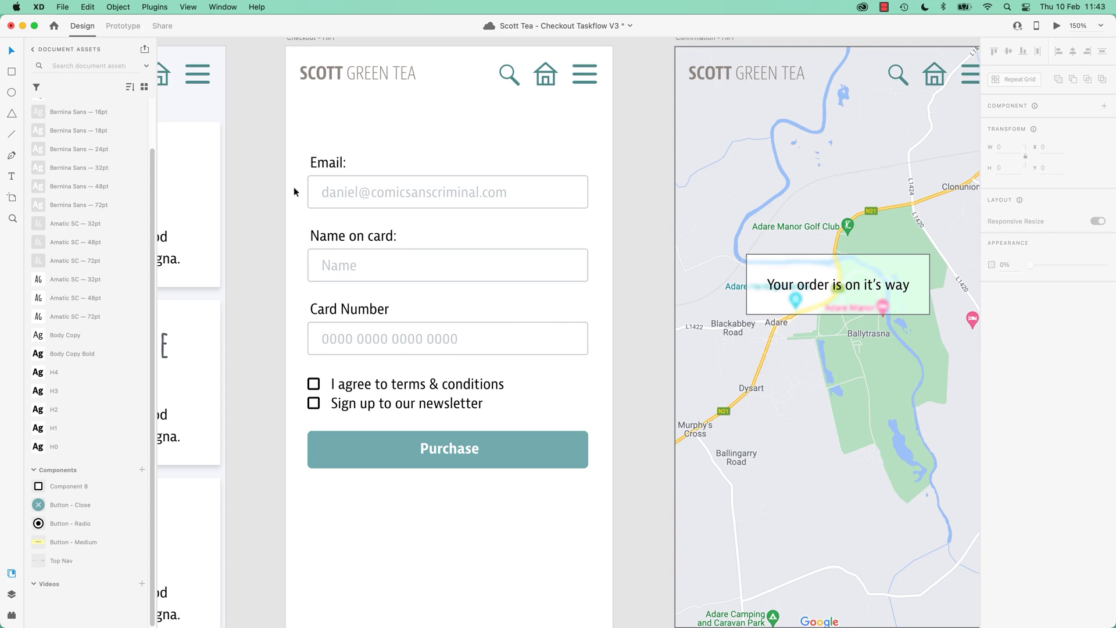
{"action": "left_click_drag", "start_coordinate": [270, 147], "coordinate": [592, 206]}
{"action": "left_click_drag", "start_coordinate": [249, 239], "coordinate": [442, 291]}
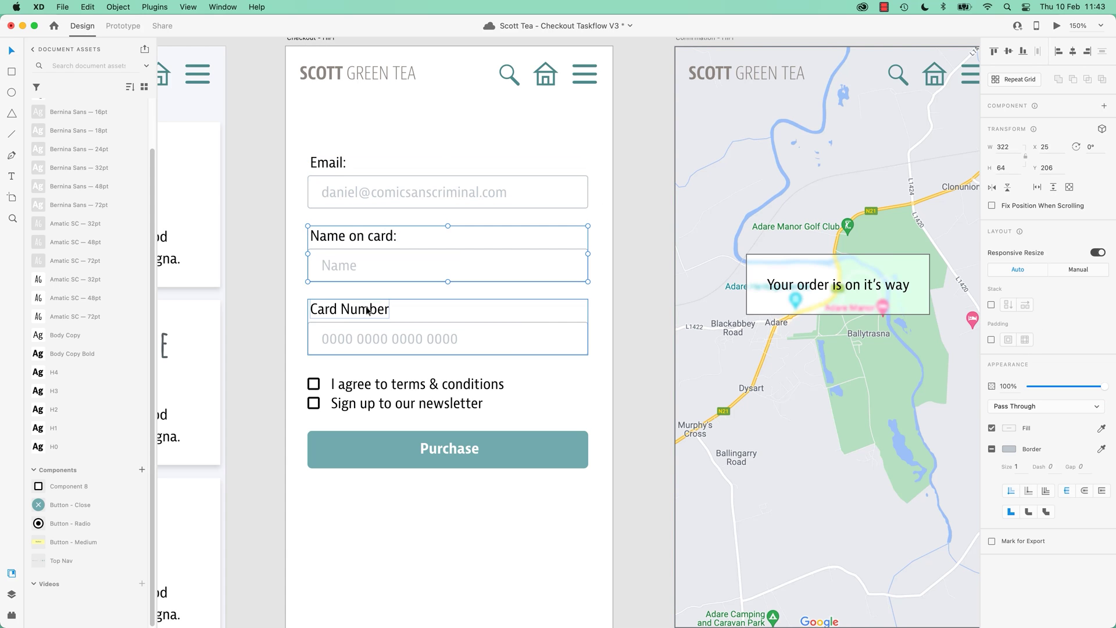
{"action": "left_click_drag", "start_coordinate": [259, 322], "coordinate": [528, 345]}
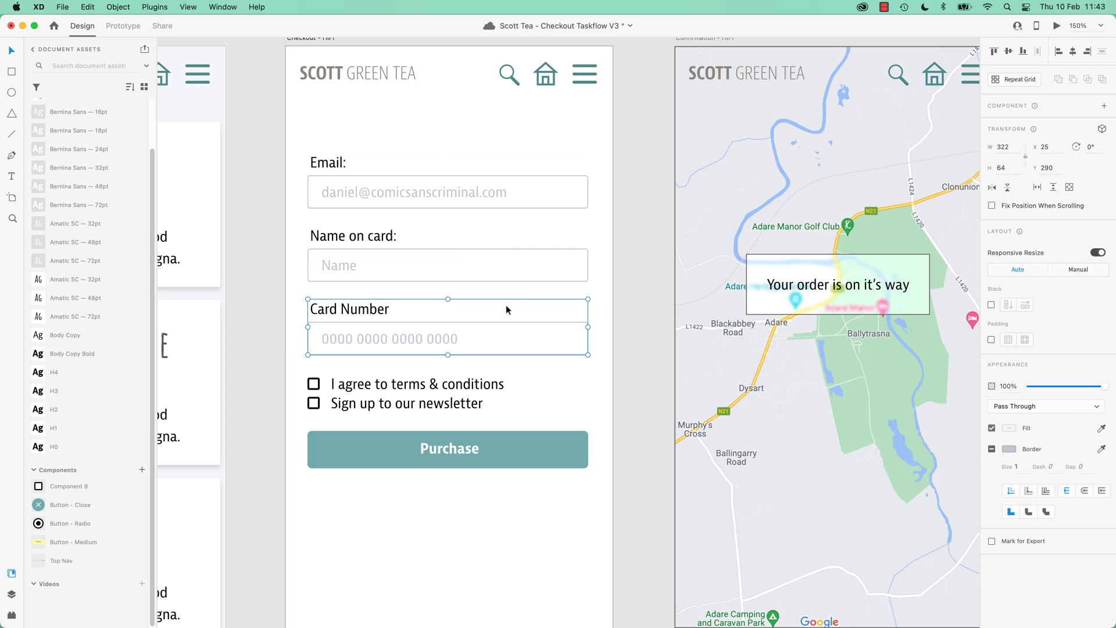
Select both checkbox rows with their labels and group them with Cmd+G.
{"action": "left_click", "coordinate": [431, 385]}
{"action": "left_click", "coordinate": [416, 409]}
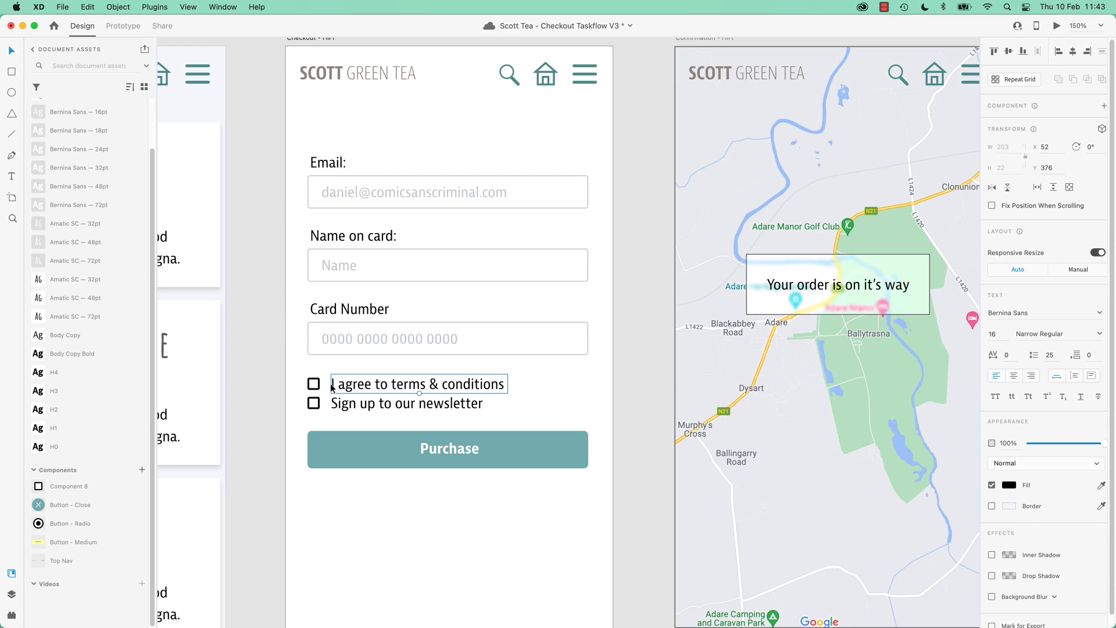
{"action": "left_click", "coordinate": [313, 384]}
{"action": "left_click", "coordinate": [269, 393]}
{"action": "left_click_drag", "start_coordinate": [266, 372], "coordinate": [511, 411]}
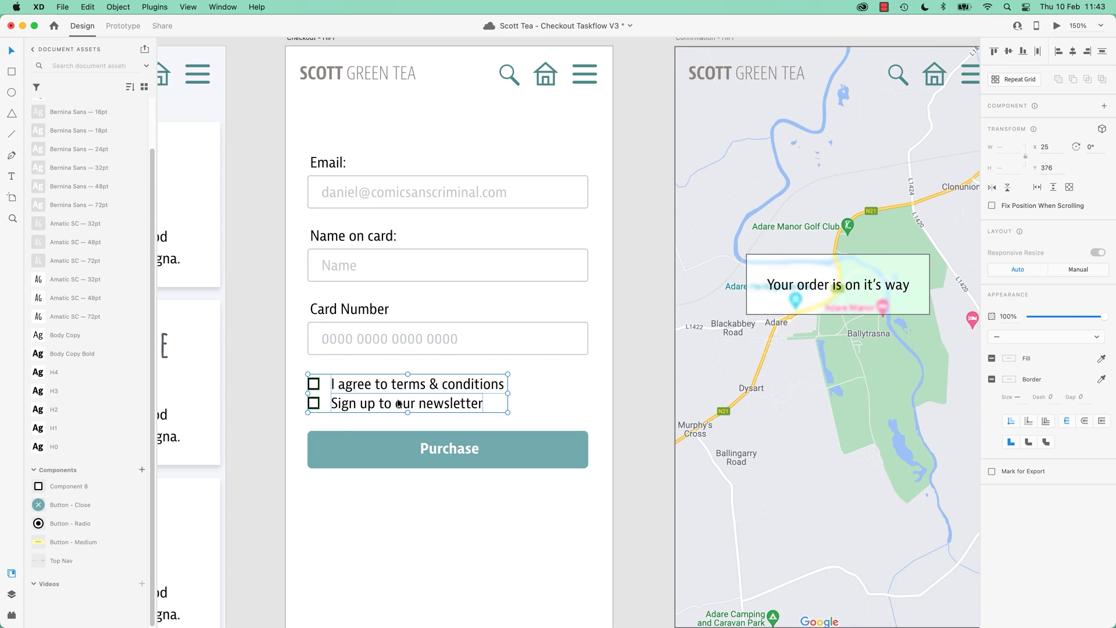
{"action": "key", "text": "super+g"}
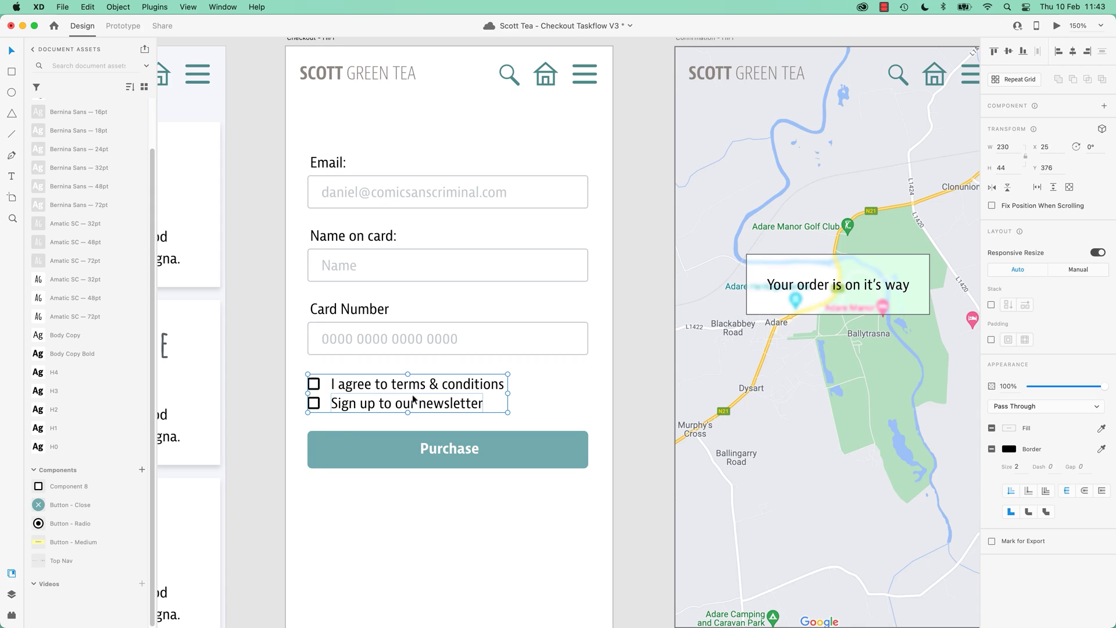
Collapse Character Styles in the Assets panel and marquee-select all checkout form elements.
{"action": "left_click", "coordinate": [461, 448]}
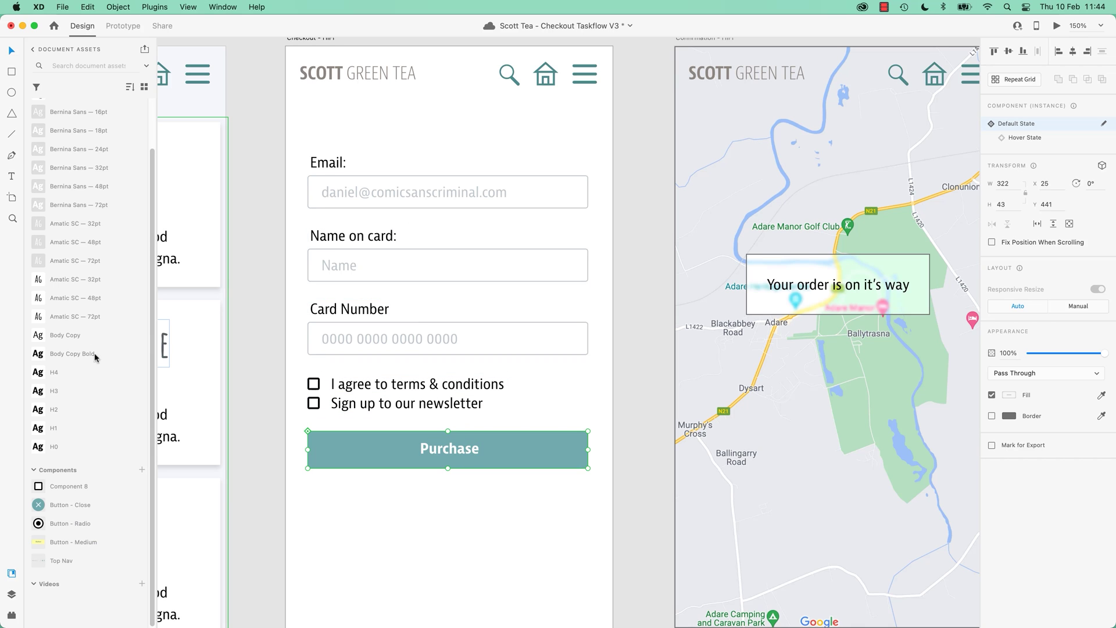
{"action": "scroll", "coordinate": [78, 110], "scroll_direction": "up", "scroll_amount": 3}
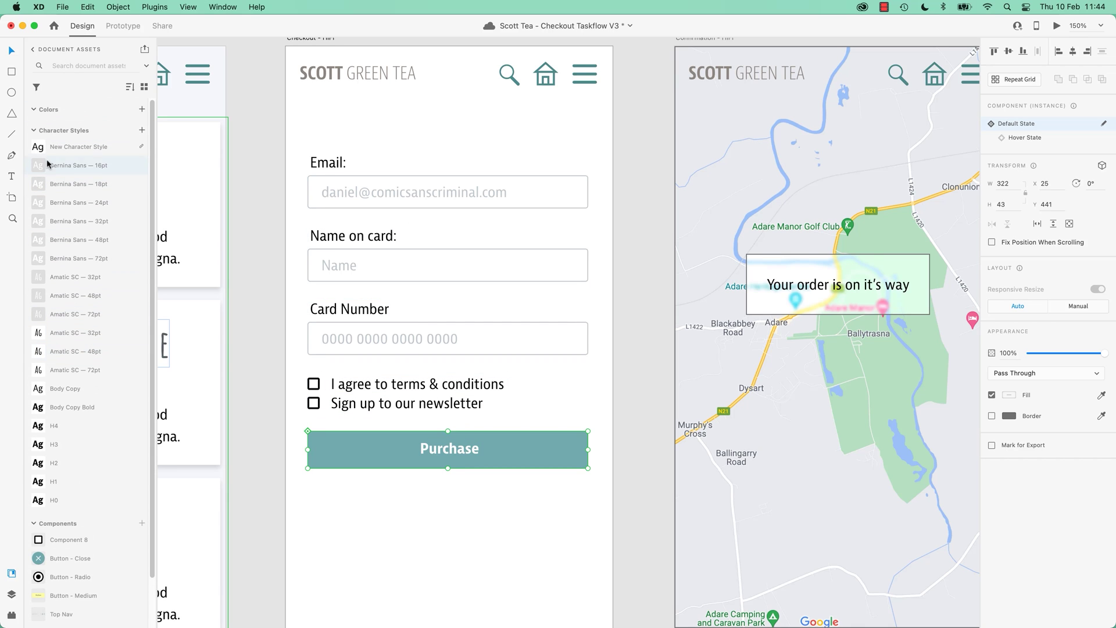
{"action": "left_click", "coordinate": [33, 131]}
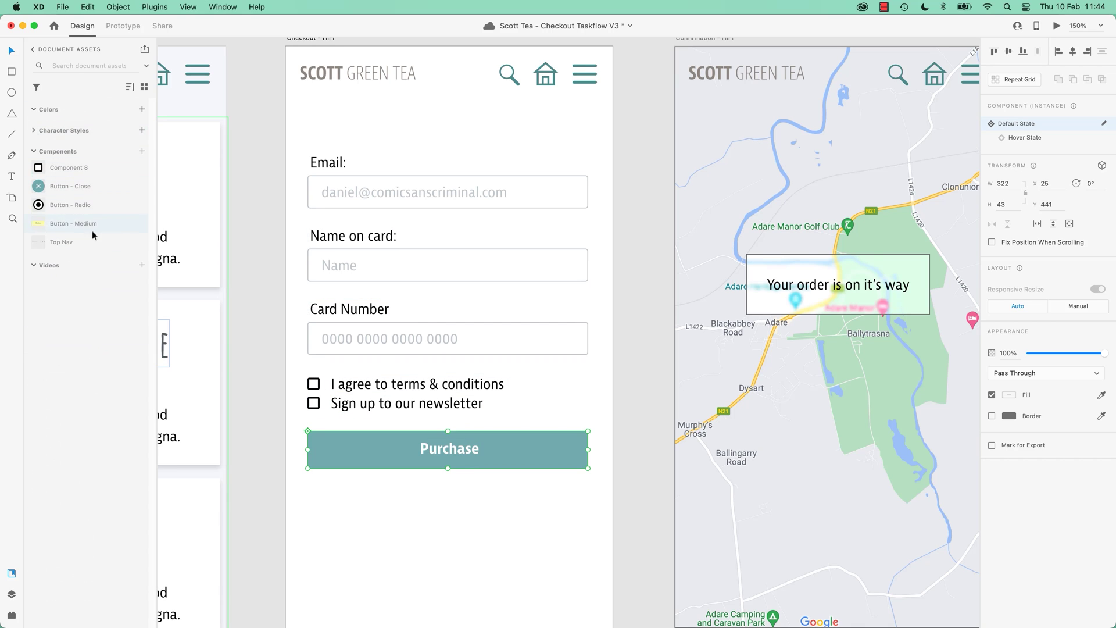
{"action": "left_click", "coordinate": [274, 236]}
{"action": "left_click_drag", "start_coordinate": [268, 144], "coordinate": [585, 472]}
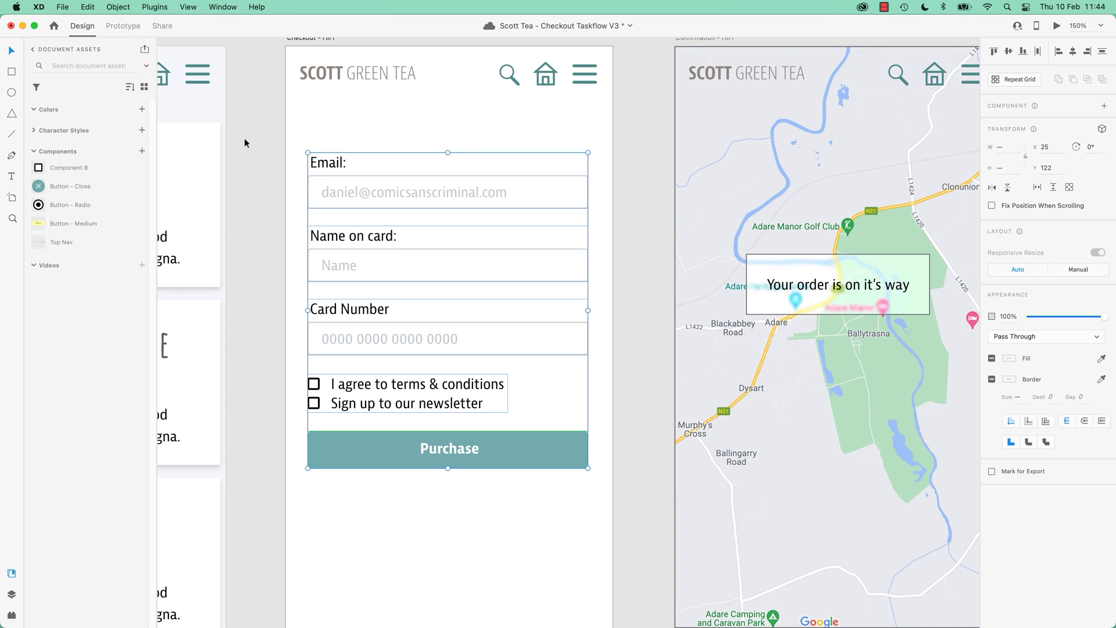
Group every element from Email to Purchase and rename the group 'Form' in Layers.
{"action": "left_click", "coordinate": [256, 208]}
{"action": "left_click", "coordinate": [344, 176]}
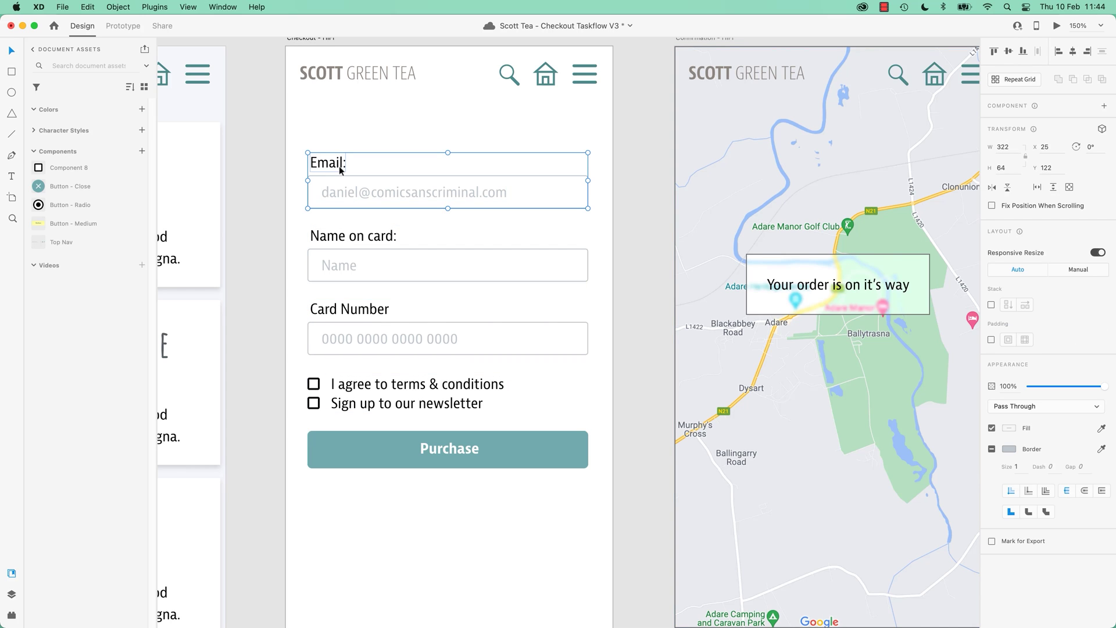
{"action": "left_click_drag", "start_coordinate": [244, 143], "coordinate": [614, 477]}
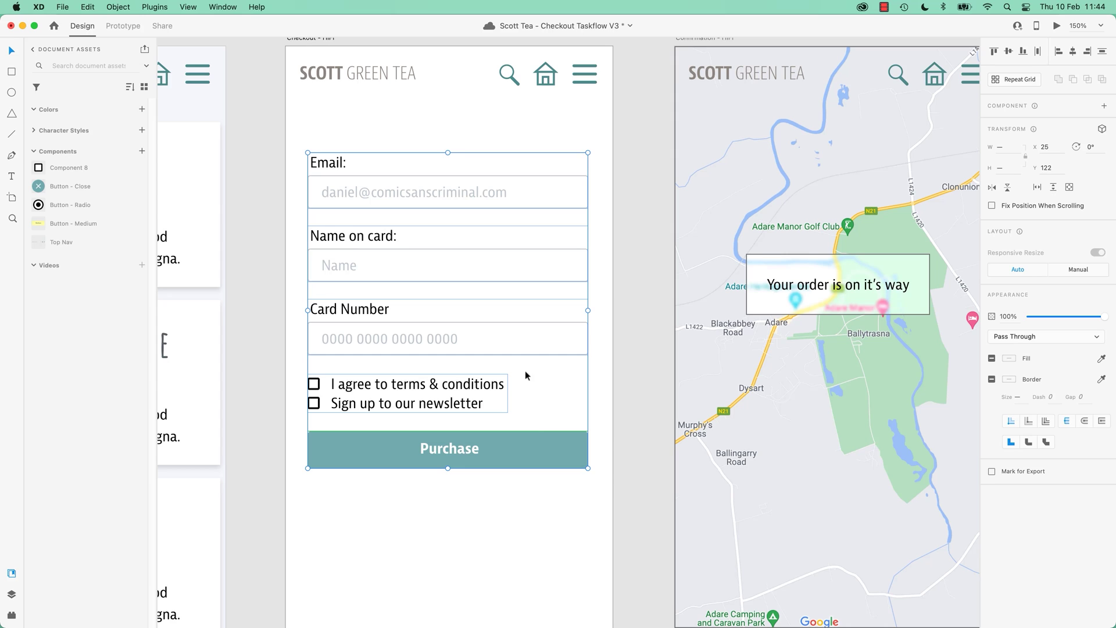
{"action": "right_click", "coordinate": [536, 449]}
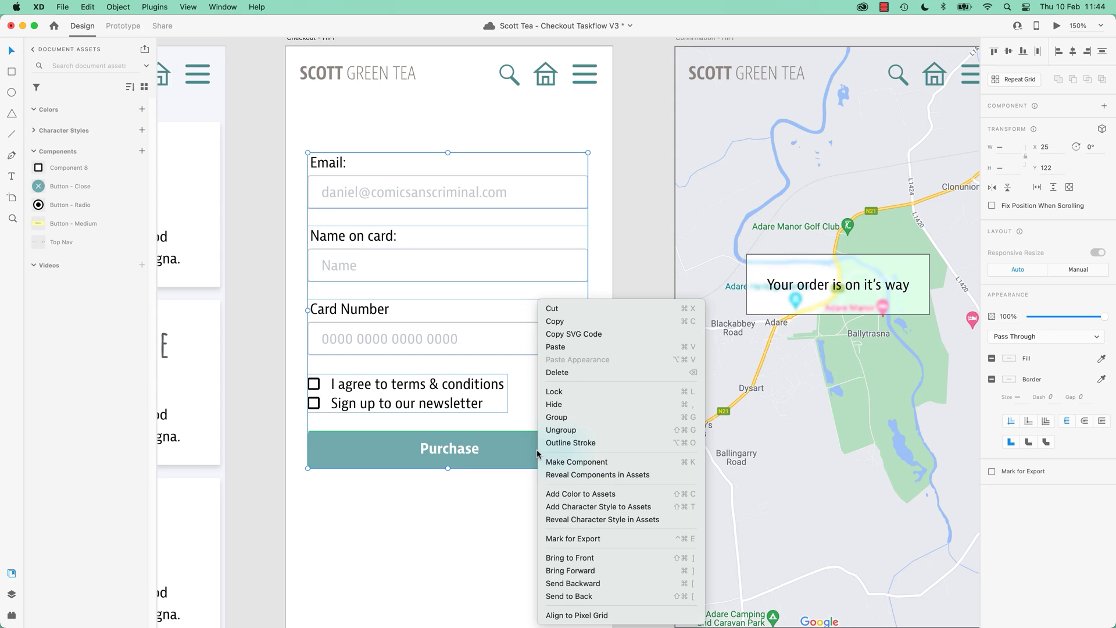
{"action": "left_click", "coordinate": [555, 418]}
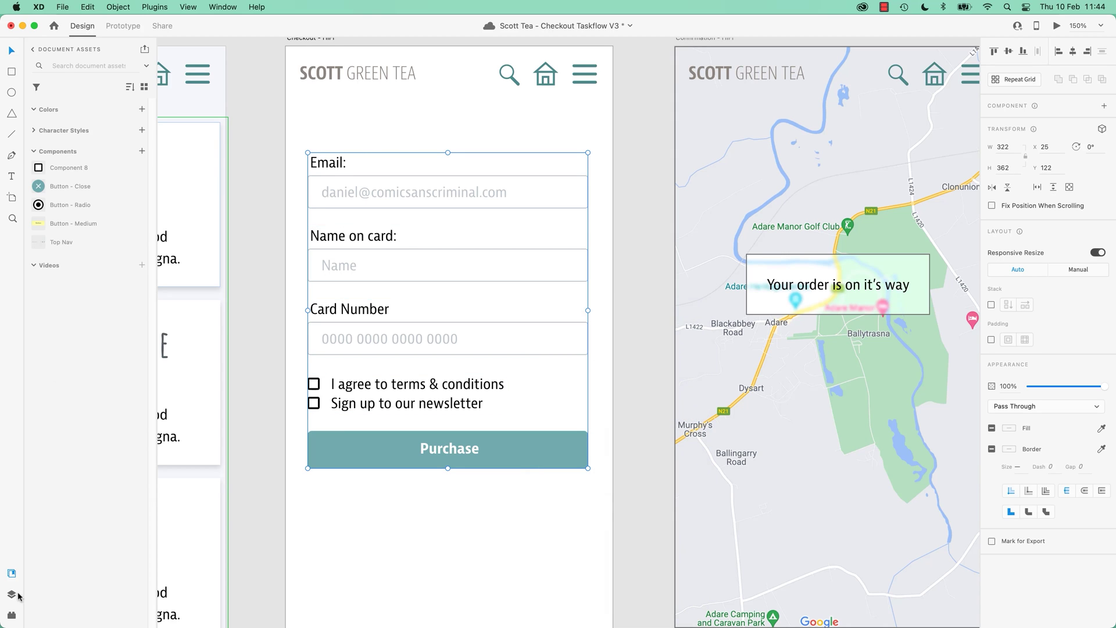
{"action": "left_click", "coordinate": [11, 594]}
{"action": "double_click", "coordinate": [60, 95]}
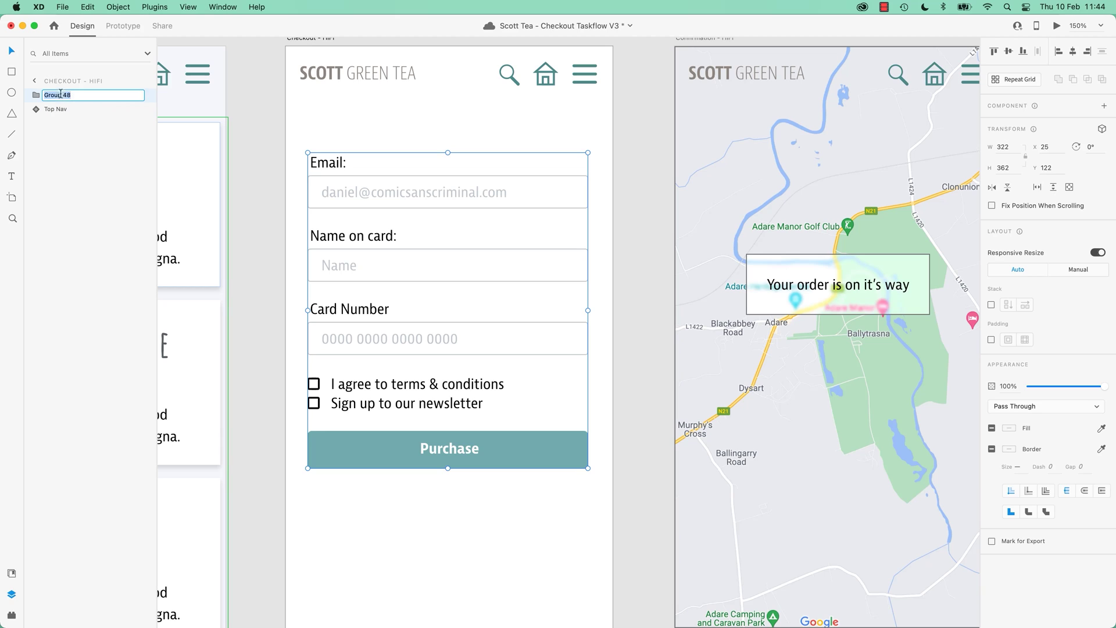
{"action": "type", "text": "Form"}
{"action": "key", "text": "Return"}
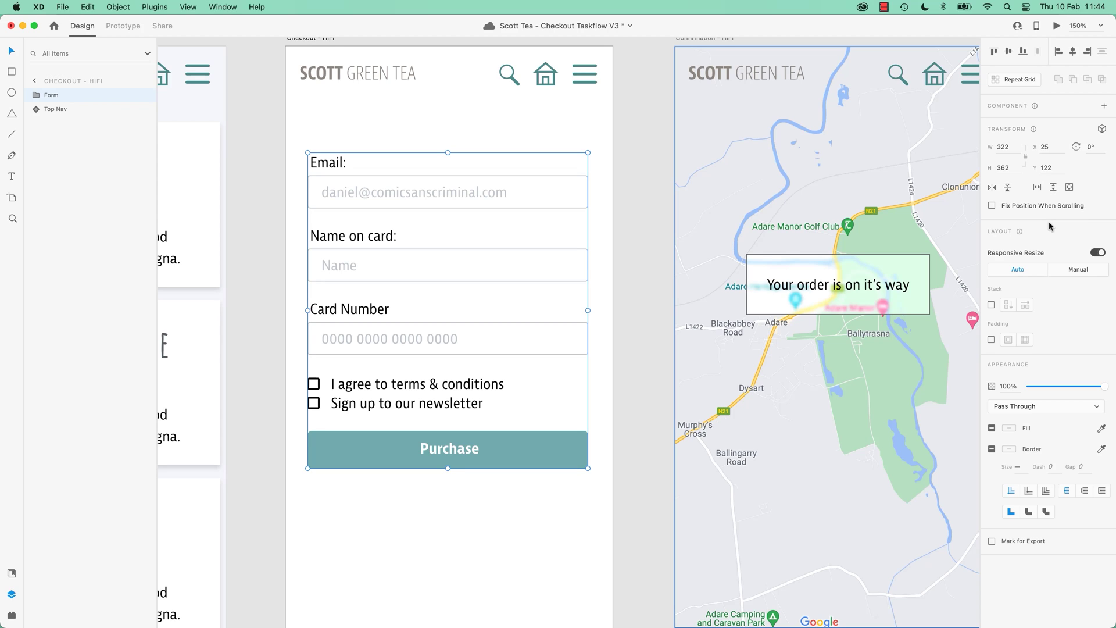
Enable Stack on the Form group keeping Email on top, then duplicate the Card Number field.
{"action": "left_click", "coordinate": [992, 305]}
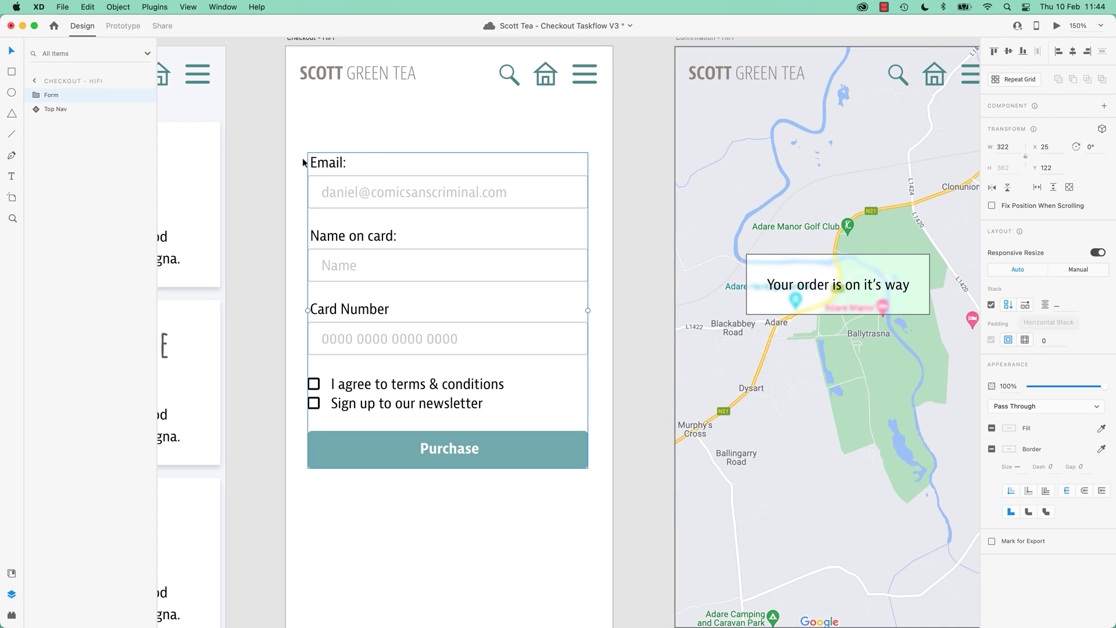
{"action": "double_click", "coordinate": [427, 197]}
{"action": "left_click_drag", "start_coordinate": [427, 197], "coordinate": [365, 249]}
{"action": "key", "text": "super+z"}
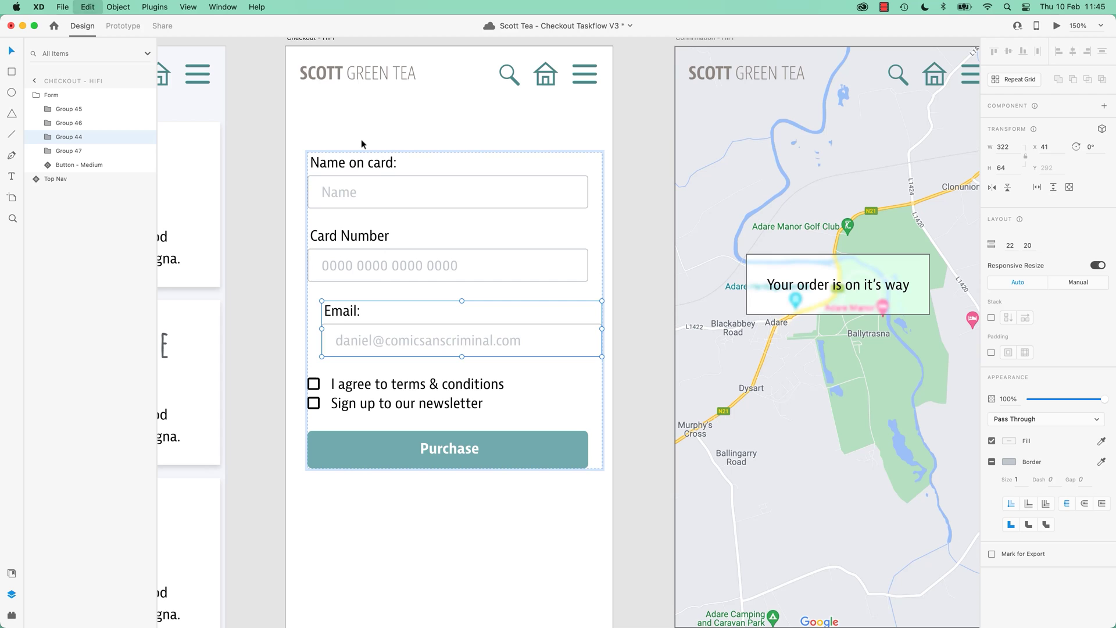
{"action": "key", "text": "super+z"}
{"action": "key", "text": "super+z"}
{"action": "left_click_drag", "start_coordinate": [360, 180], "coordinate": [386, 181]}
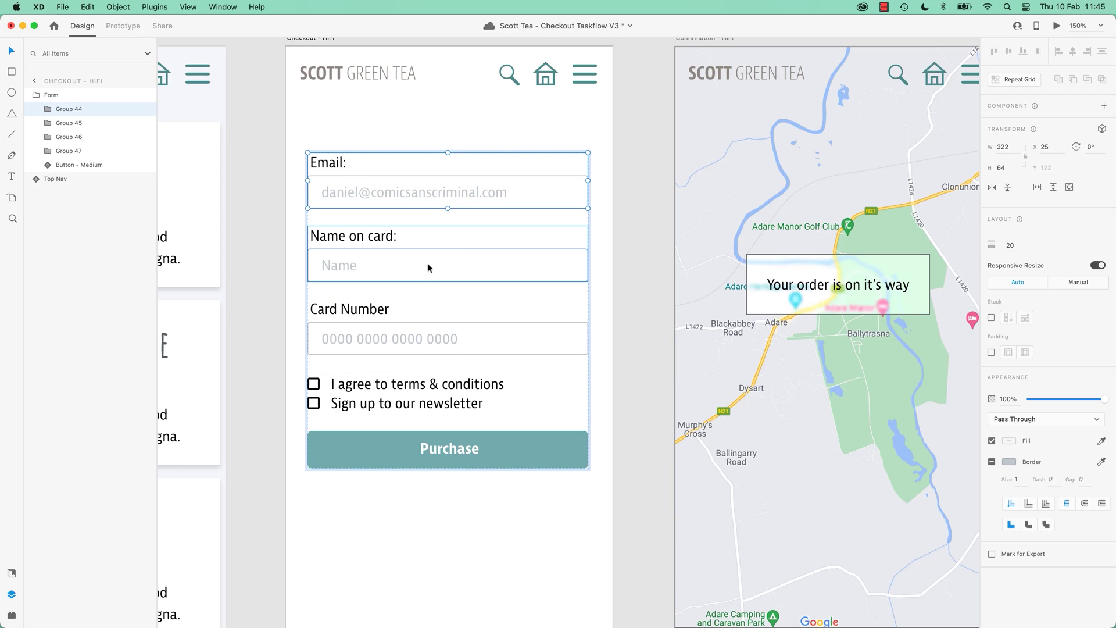
{"action": "left_click", "coordinate": [411, 342]}
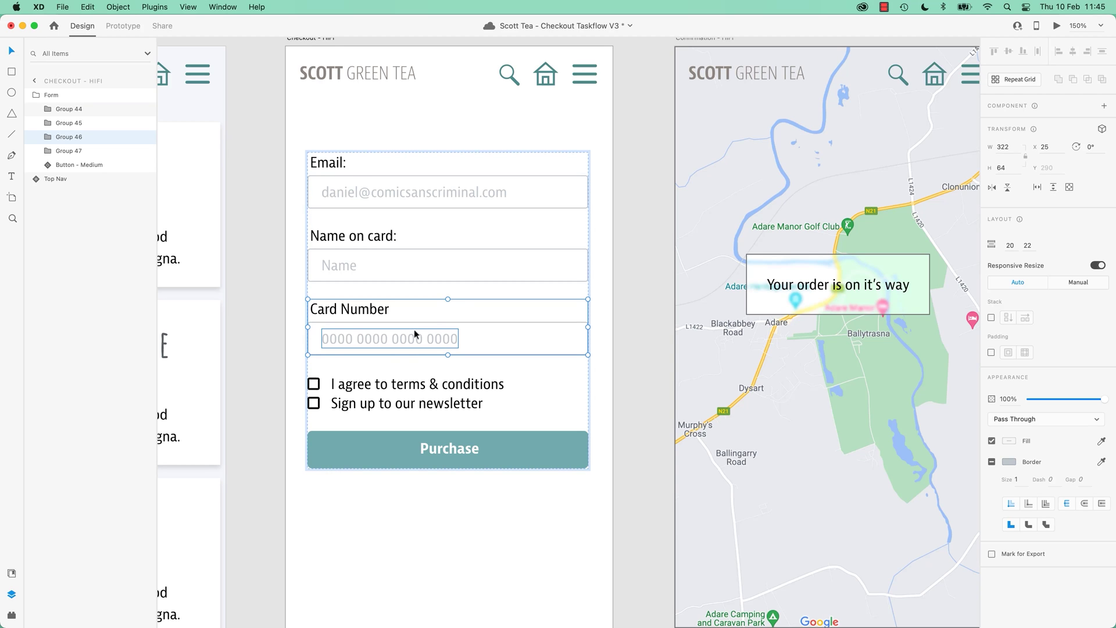
{"action": "key", "text": "super+d"}
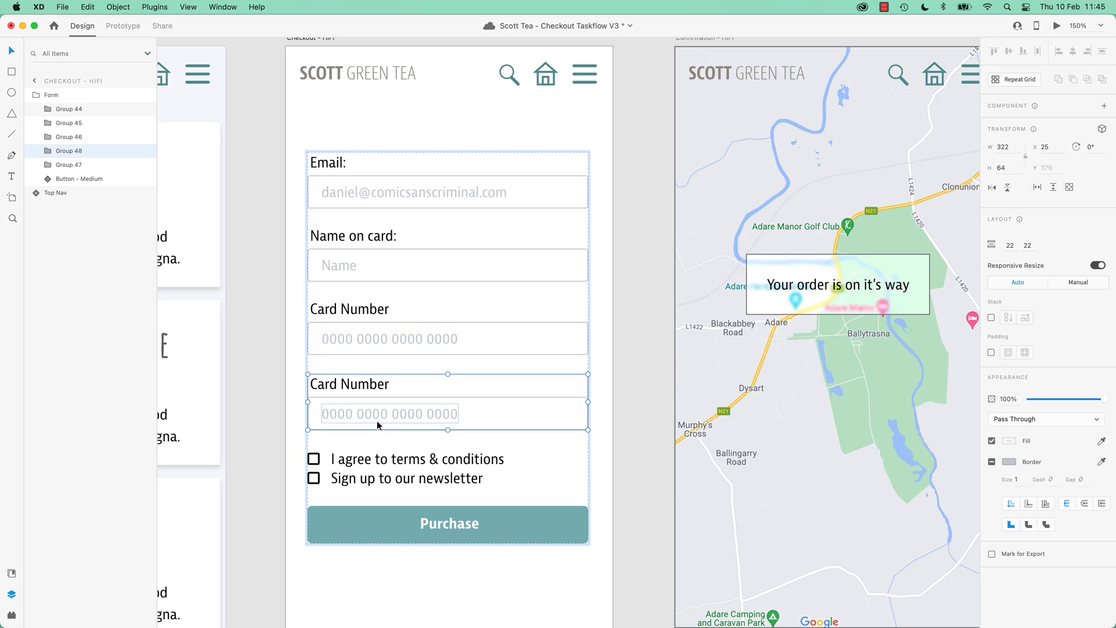
Rename the duplicated field's label to 'Expiry'.
{"action": "double_click", "coordinate": [350, 385]}
{"action": "double_click", "coordinate": [350, 384]}
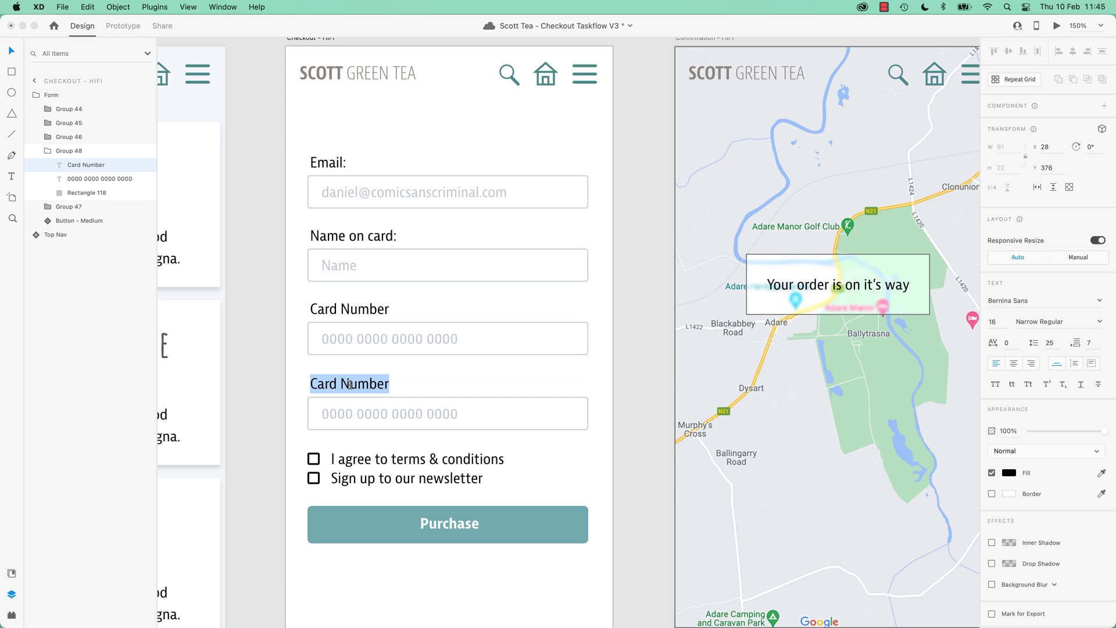
{"action": "type", "text": "Exp"}
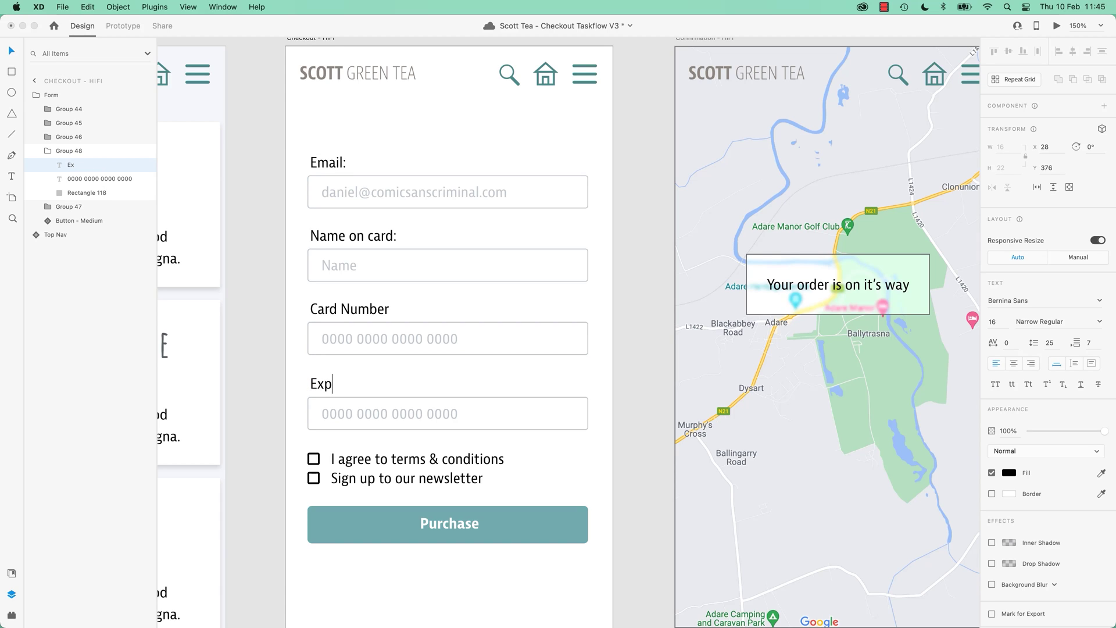
{"action": "type", "text": "irery"}
{"action": "double_click", "coordinate": [345, 383]}
{"action": "type", "text": "Expiry"}
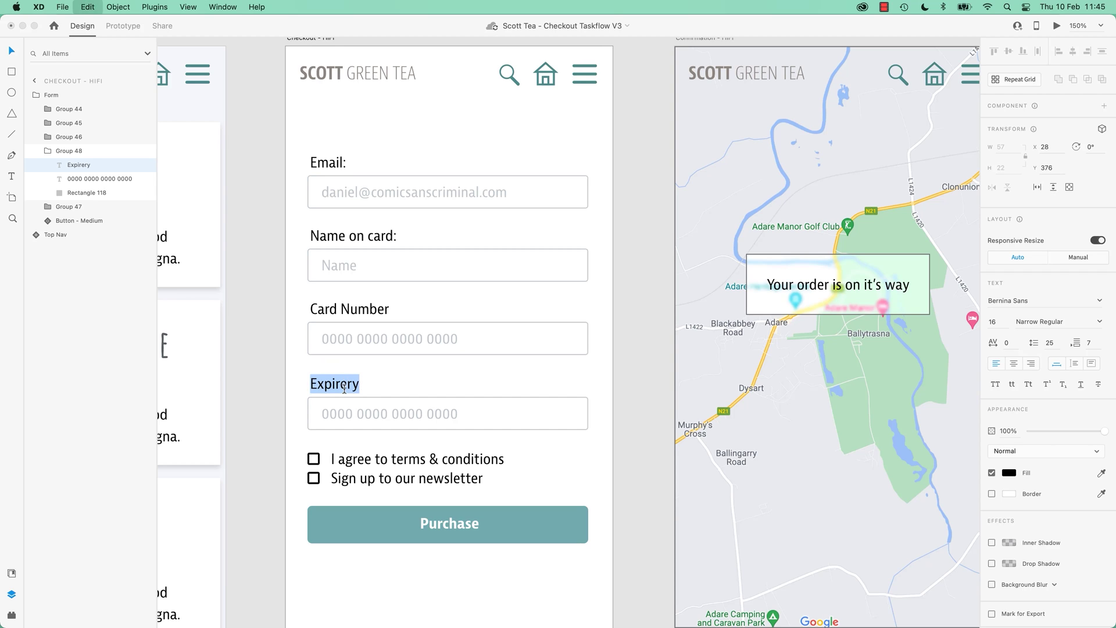
{"action": "key", "text": "Escape"}
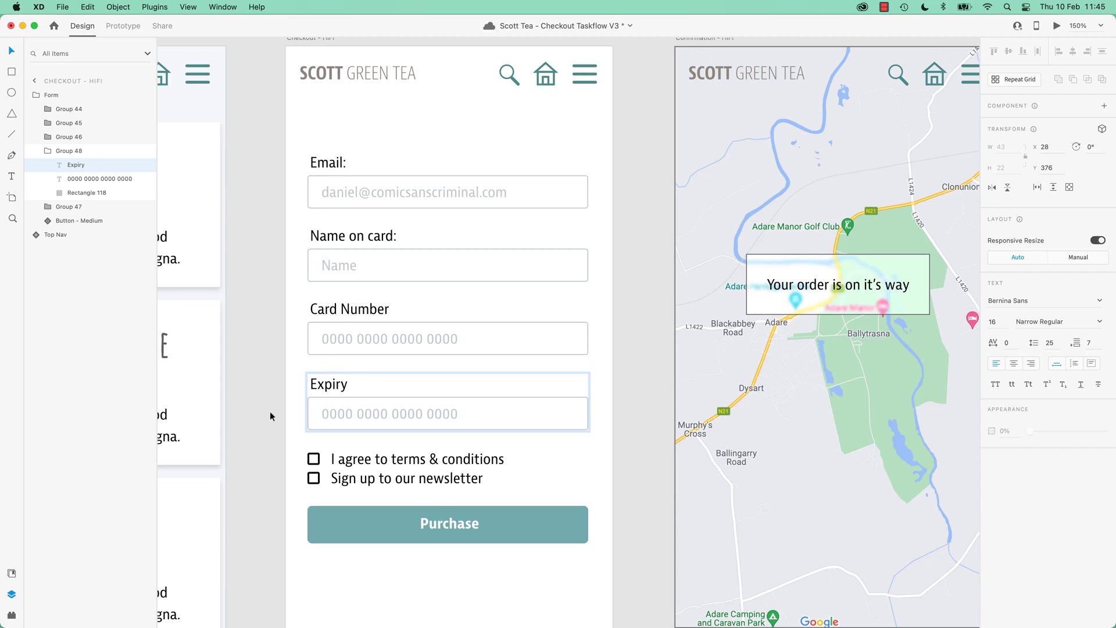
{"action": "key", "text": "Escape"}
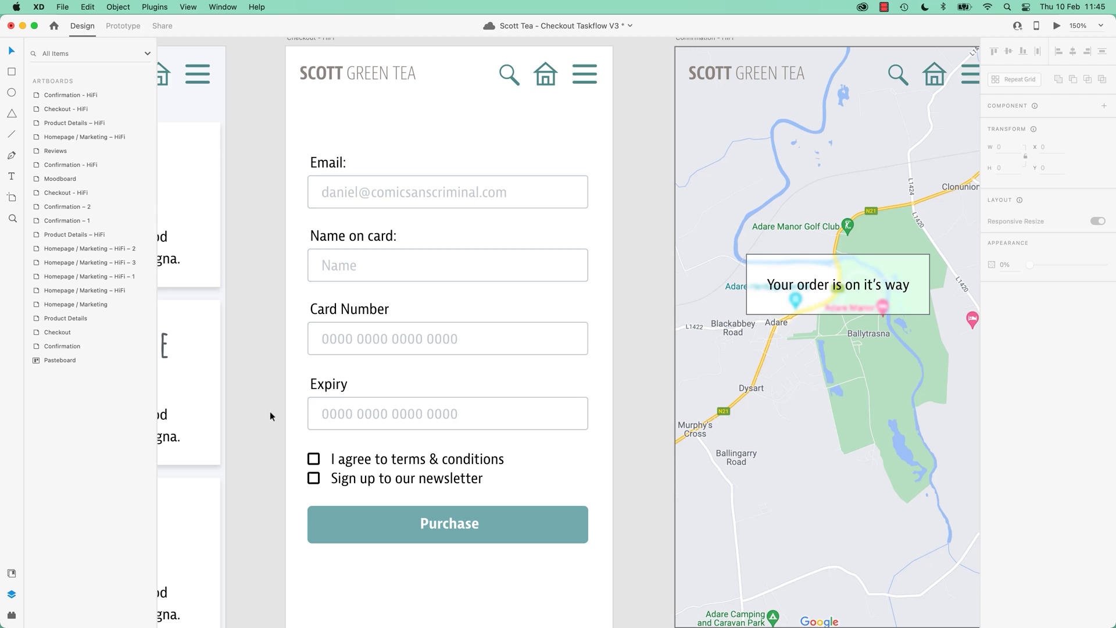
Add a colon so the card label reads 'Card Number:'.
{"action": "double_click", "coordinate": [330, 387]}
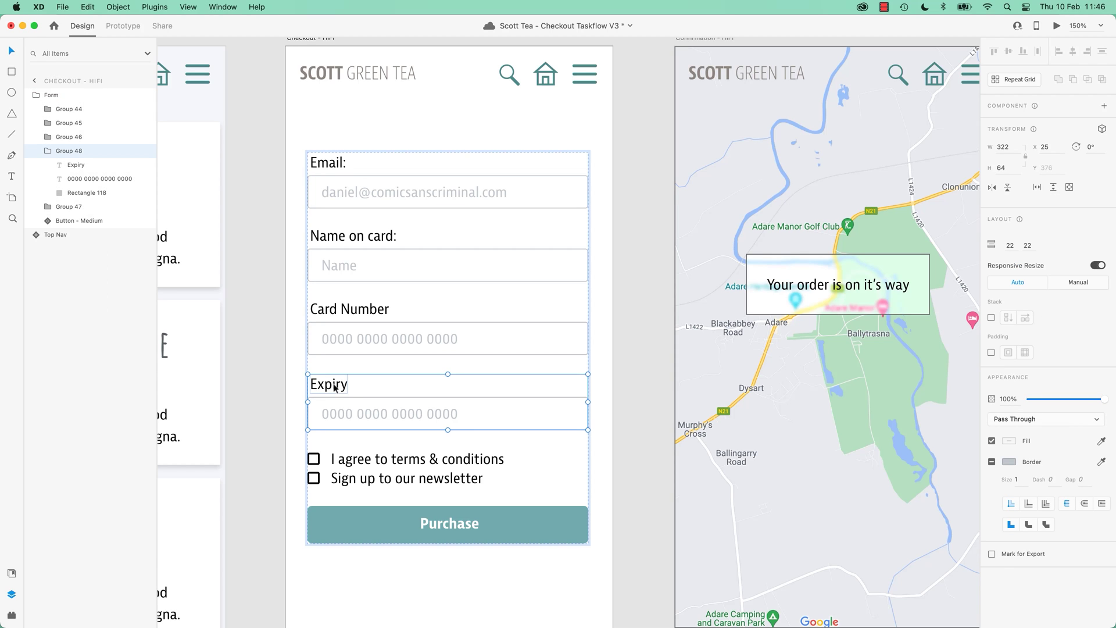
{"action": "left_click", "coordinate": [386, 330]}
{"action": "double_click", "coordinate": [386, 310]}
{"action": "left_click_drag", "start_coordinate": [310, 309], "coordinate": [388, 309]}
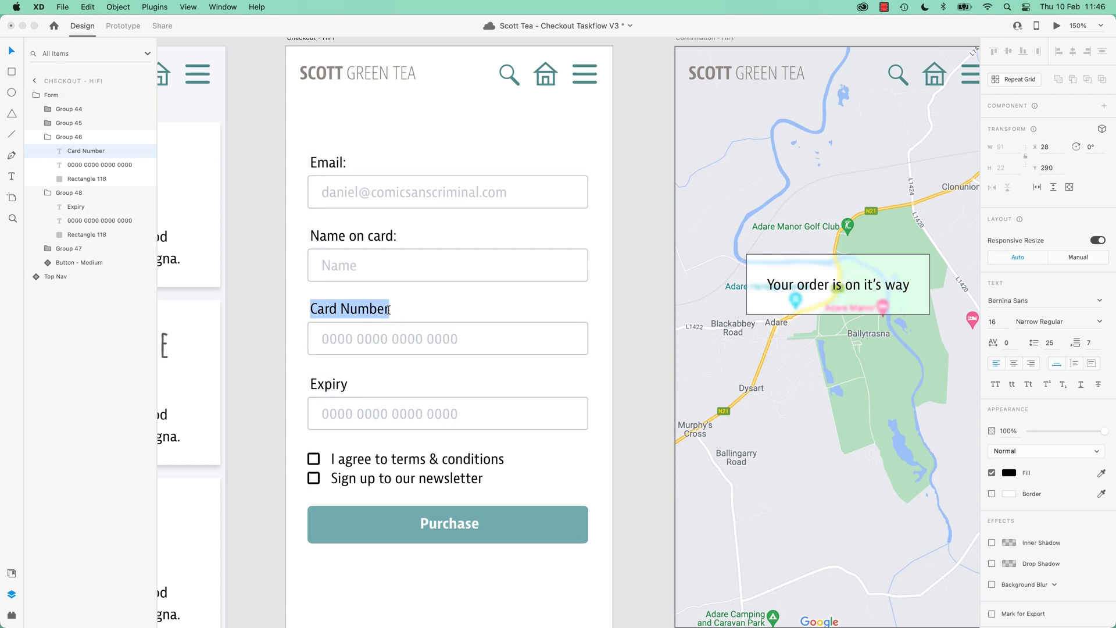
{"action": "left_click", "coordinate": [388, 310]}
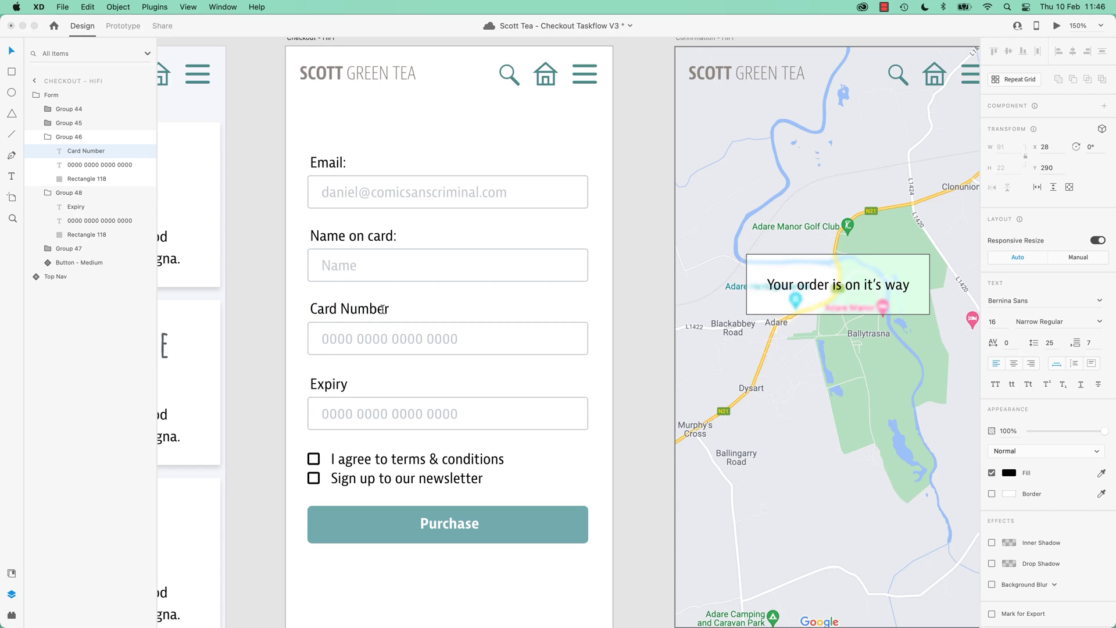
{"action": "left_click", "coordinate": [343, 385]}
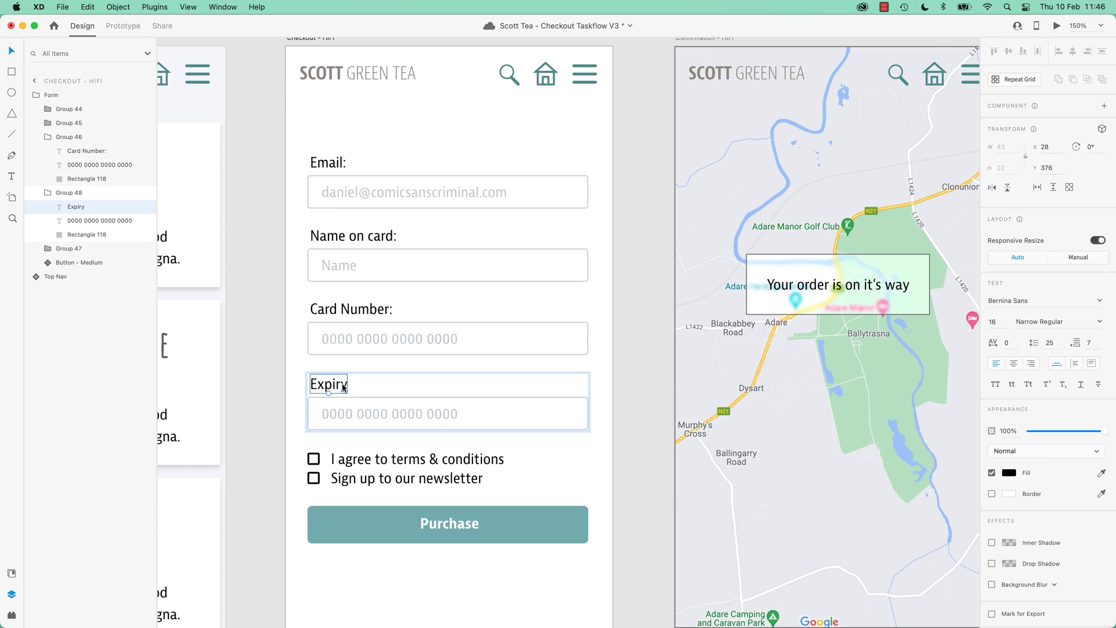
{"action": "double_click", "coordinate": [343, 385]}
{"action": "left_click", "coordinate": [347, 383]}
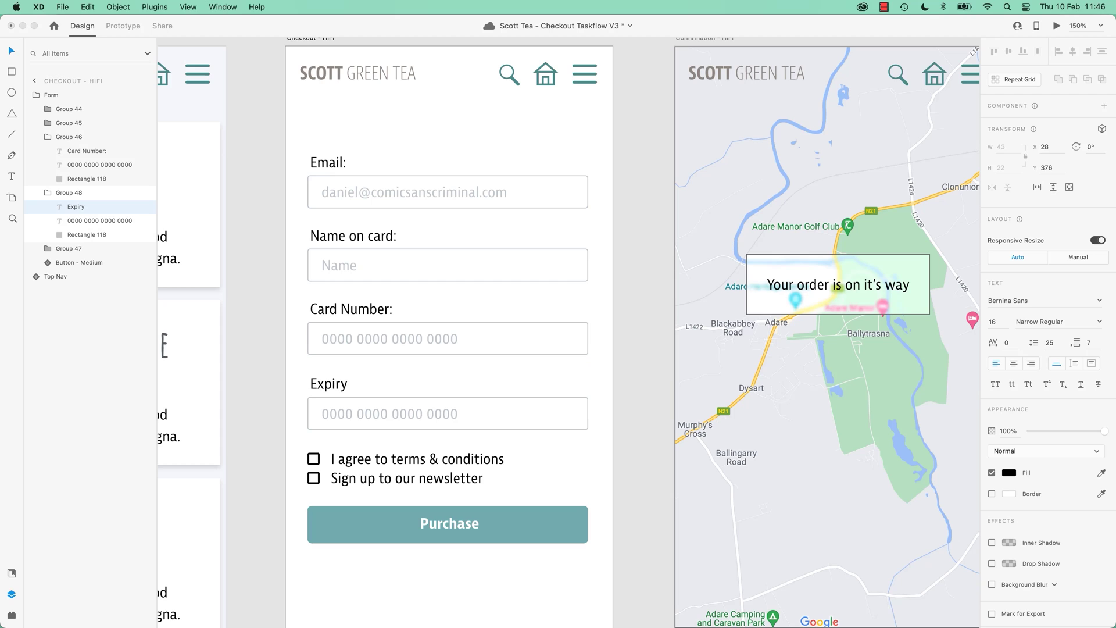
Change the Expiry field's placeholder text to 'MM/YY'.
{"action": "left_click", "coordinate": [243, 428]}
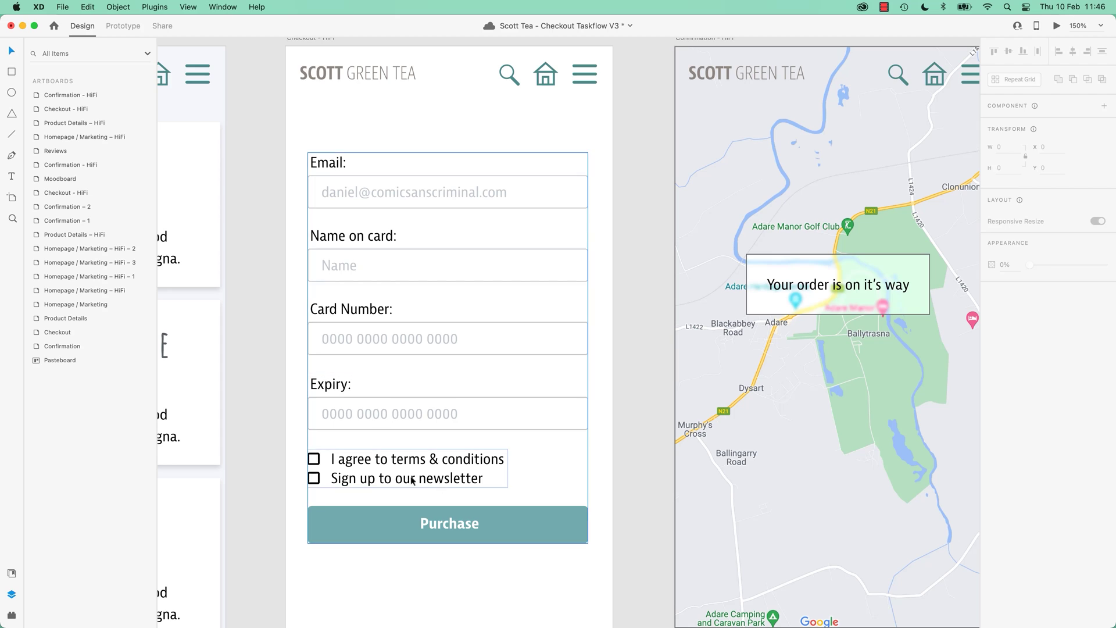
{"action": "left_click", "coordinate": [416, 331]}
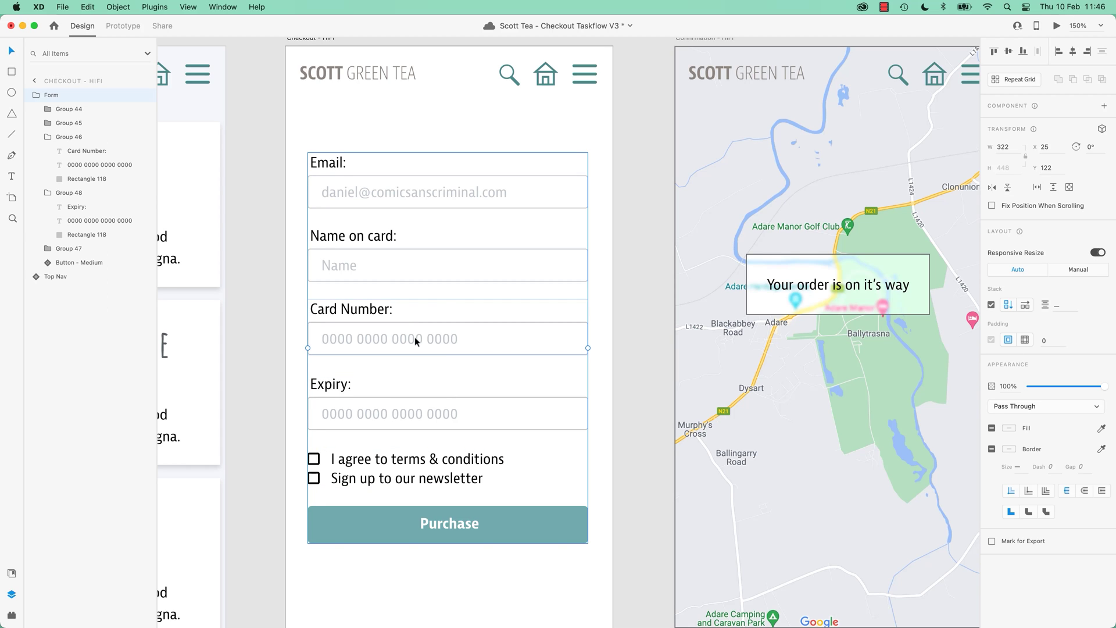
{"action": "double_click", "coordinate": [414, 337]}
{"action": "key", "text": "Delete"}
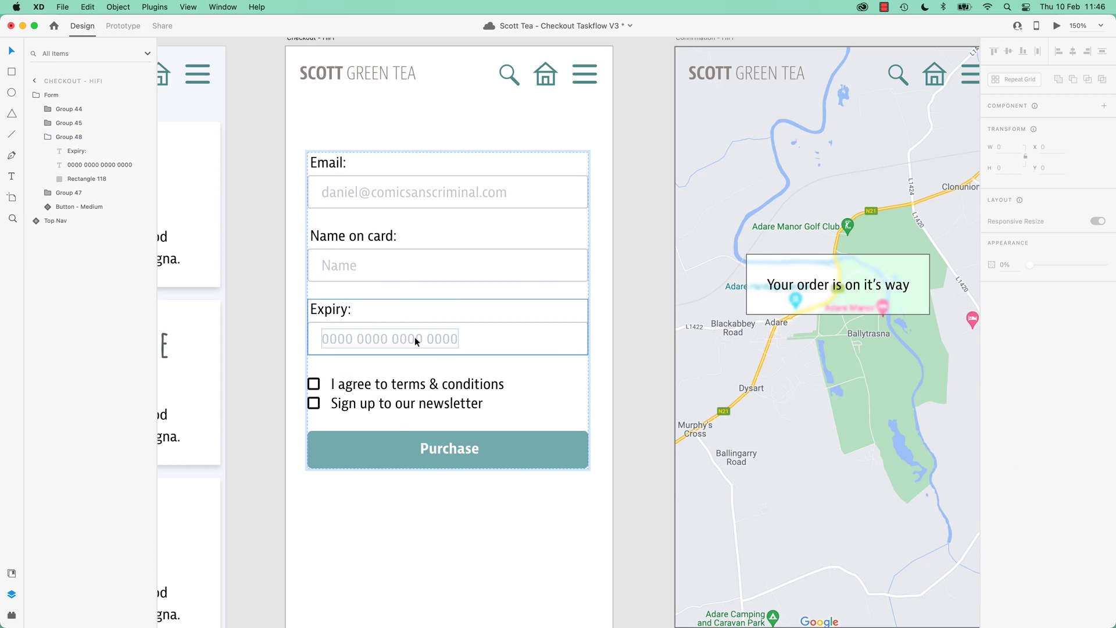
{"action": "key", "text": "super+z"}
{"action": "left_click", "coordinate": [256, 382]}
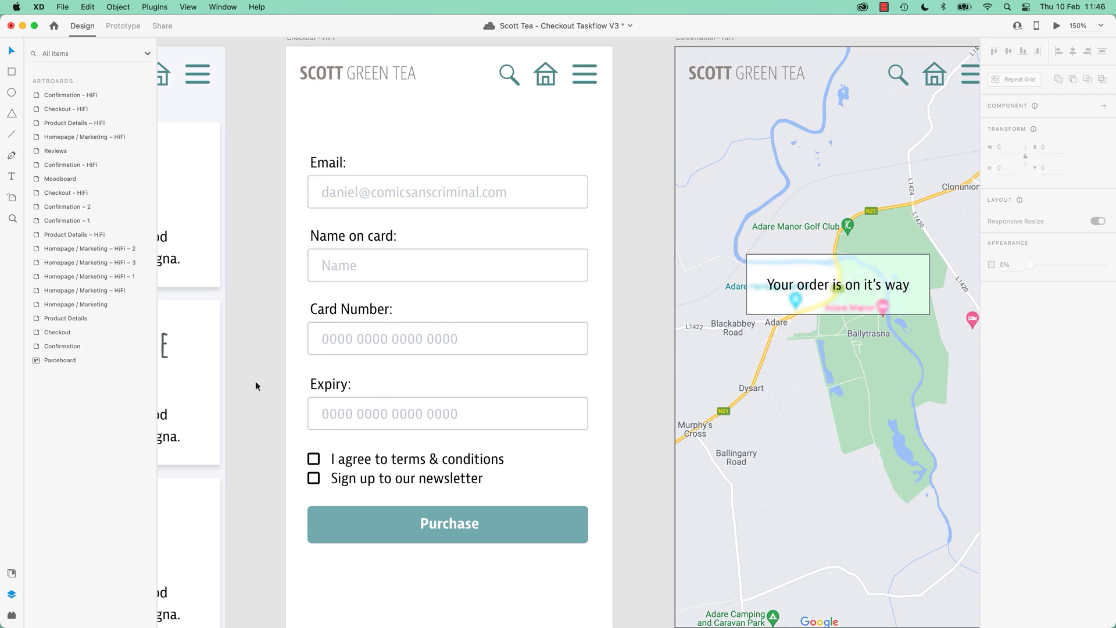
{"action": "left_click", "coordinate": [367, 413]}
{"action": "double_click", "coordinate": [367, 413]}
{"action": "double_click", "coordinate": [367, 413]}
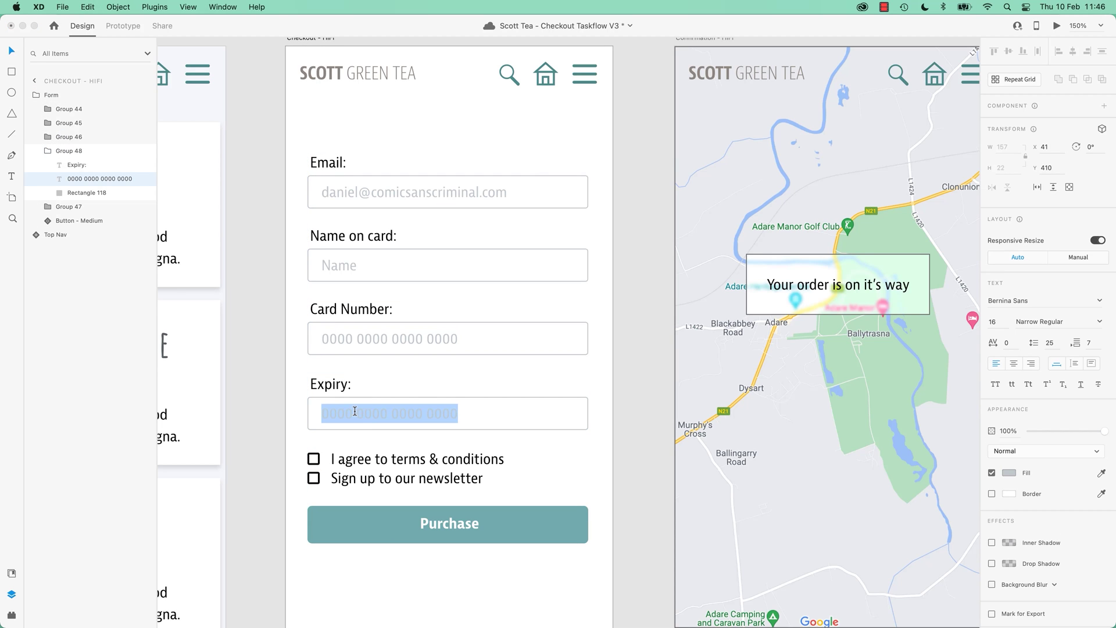
{"action": "type", "text": "MM/YY"}
{"action": "key", "text": "Escape"}
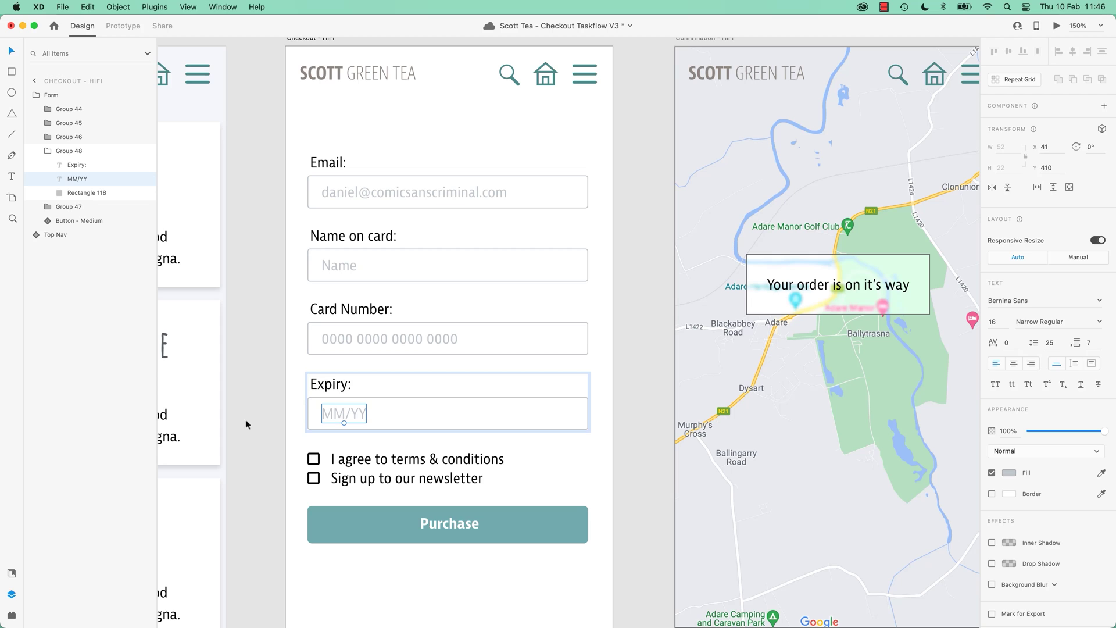
Narrow the MM/YY input box to about a third of the form's width.
{"action": "left_click", "coordinate": [507, 419]}
{"action": "key", "text": "super+z"}
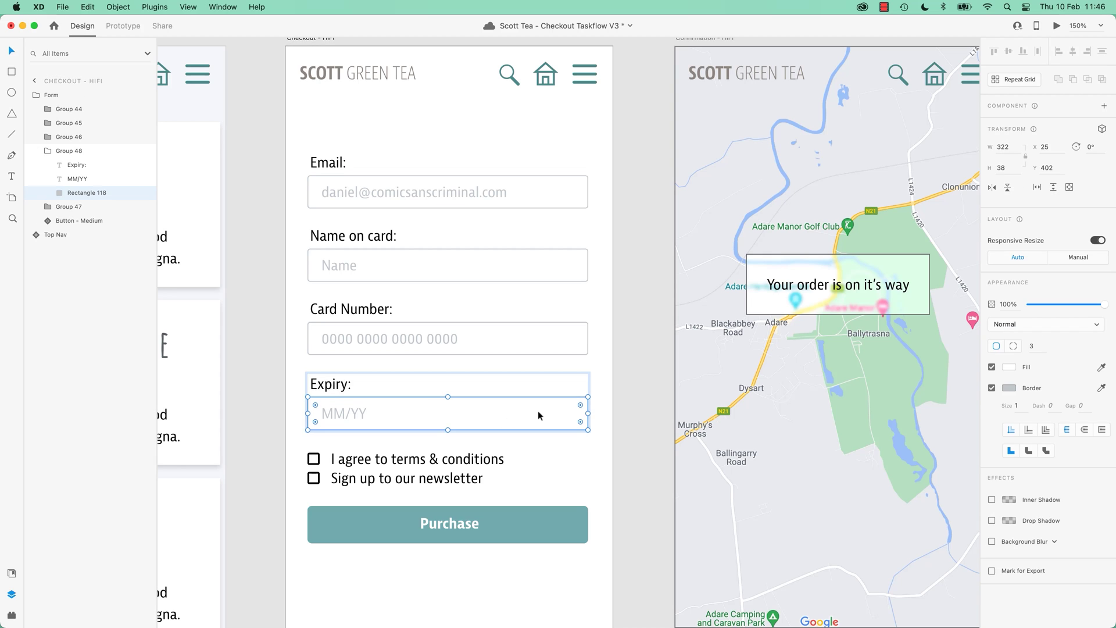
{"action": "left_click", "coordinate": [641, 408]}
{"action": "double_click", "coordinate": [503, 424]}
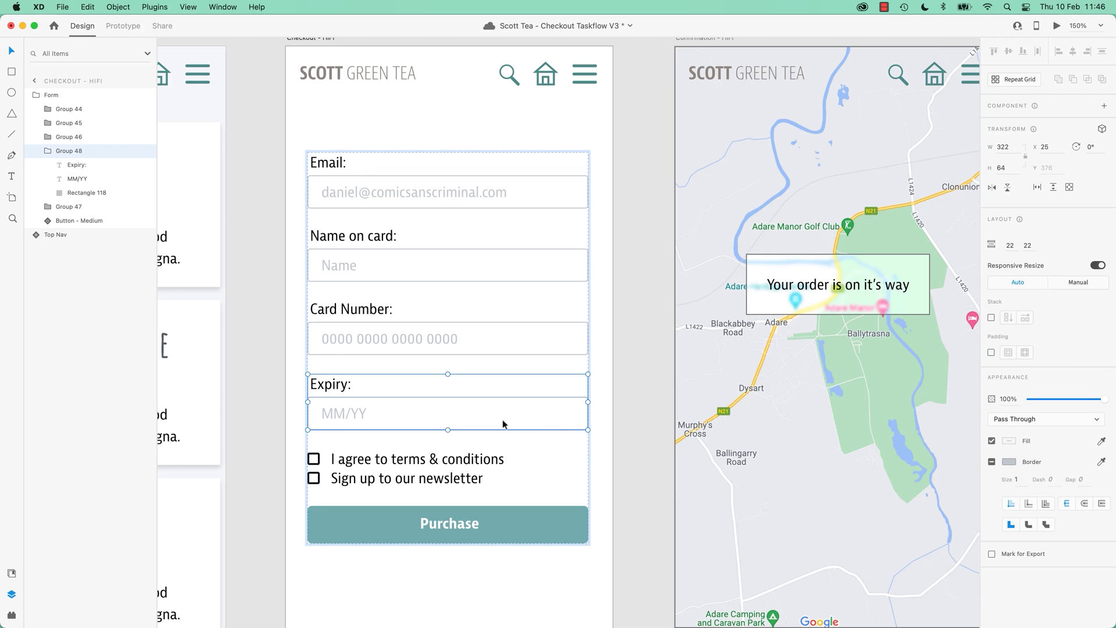
{"action": "double_click", "coordinate": [543, 416]}
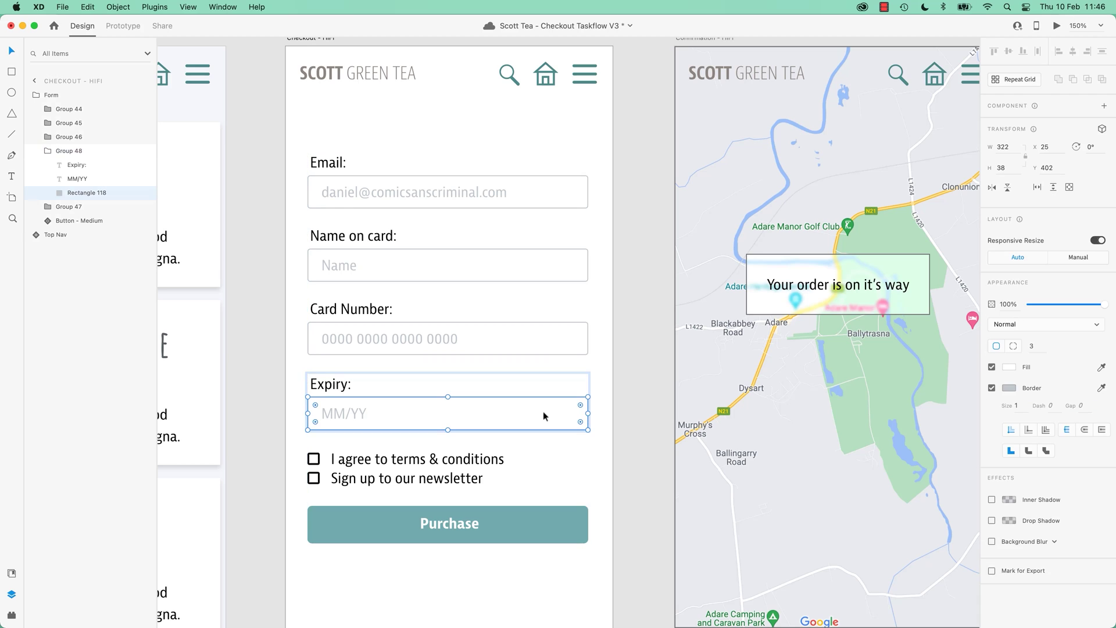
{"action": "left_click", "coordinate": [629, 403]}
{"action": "left_click", "coordinate": [552, 398]}
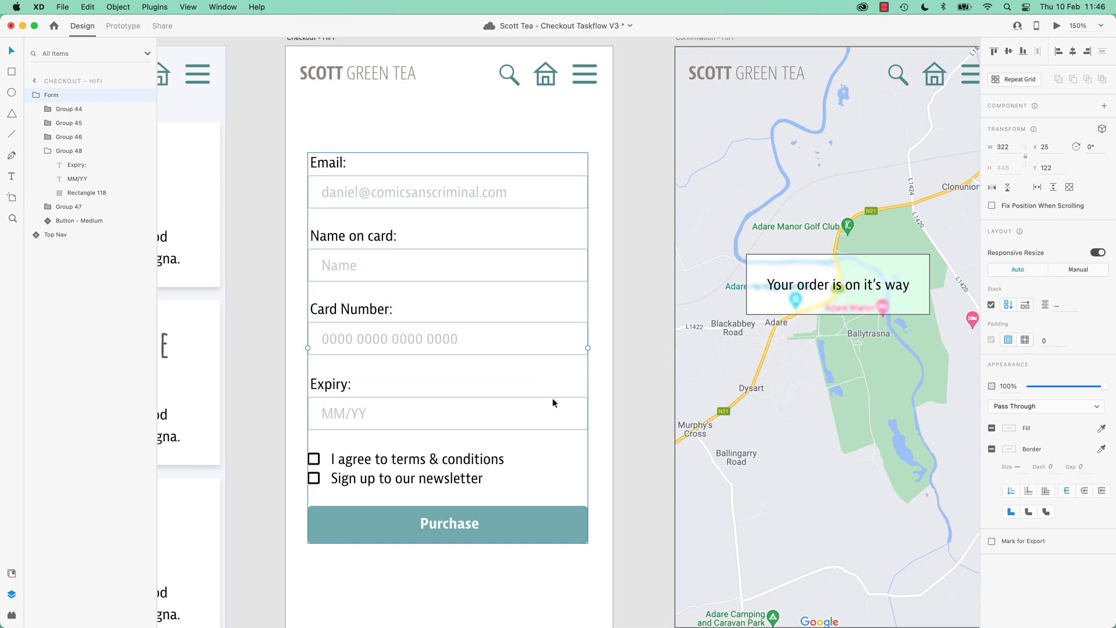
{"action": "double_click", "coordinate": [545, 403]}
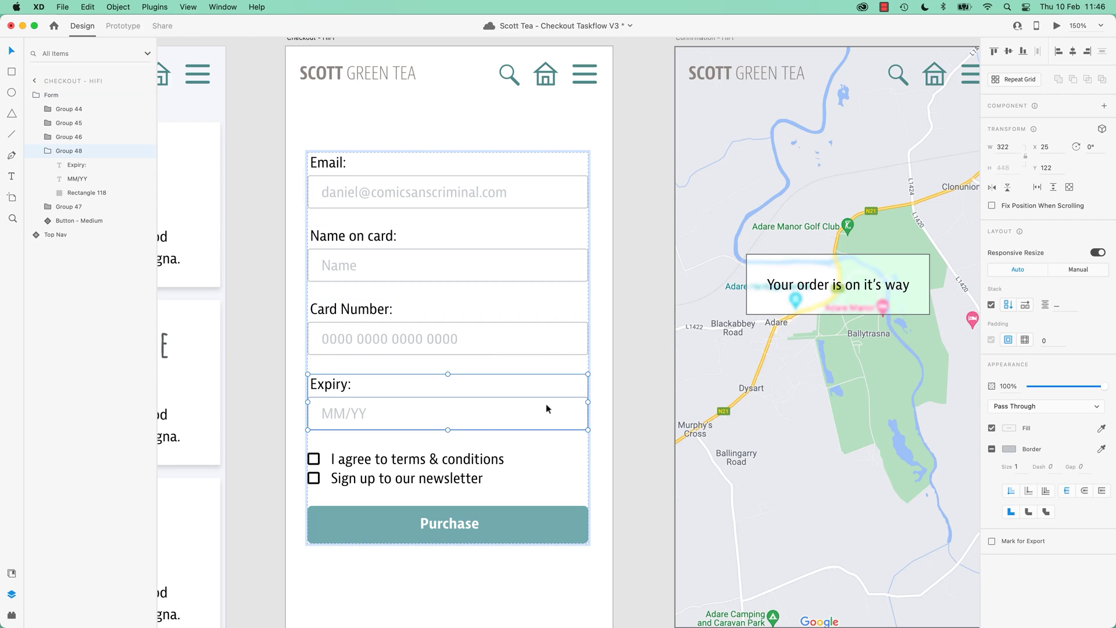
{"action": "double_click", "coordinate": [509, 412]}
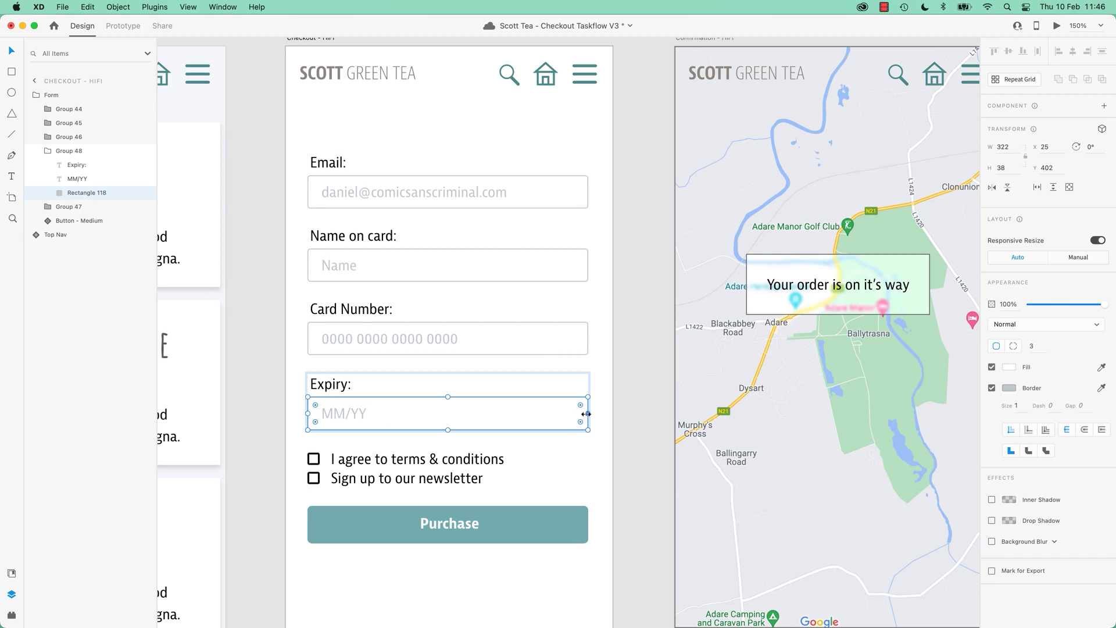
{"action": "left_click_drag", "start_coordinate": [586, 413], "coordinate": [413, 418]}
Duplicate the Expiry field group on the checkout form.
{"action": "left_click", "coordinate": [273, 426]}
{"action": "left_click", "coordinate": [369, 403]}
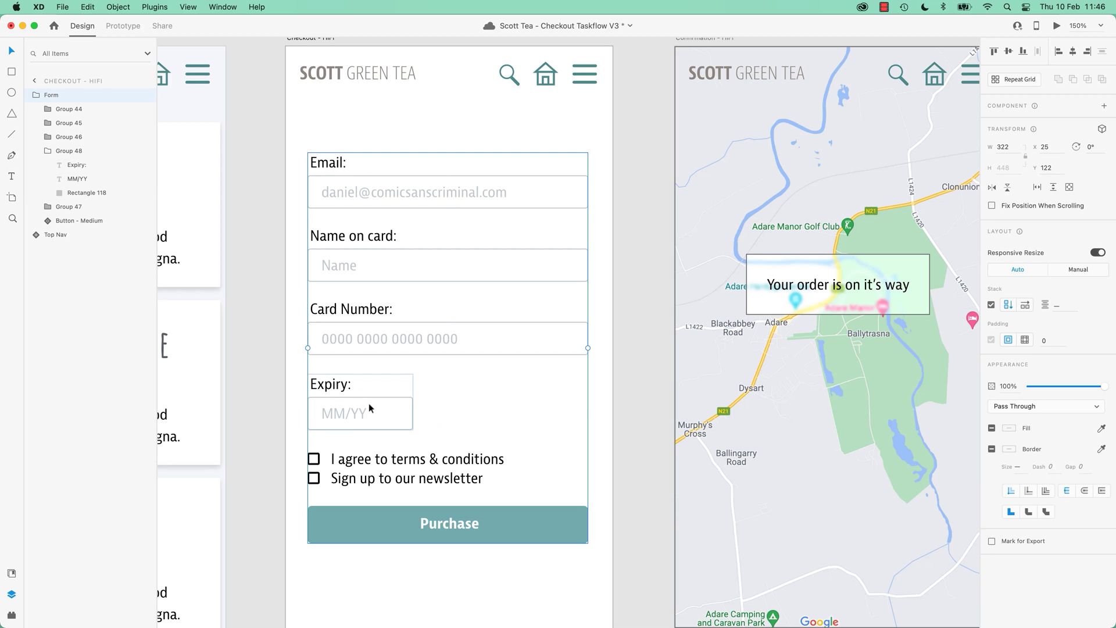
{"action": "double_click", "coordinate": [379, 409]}
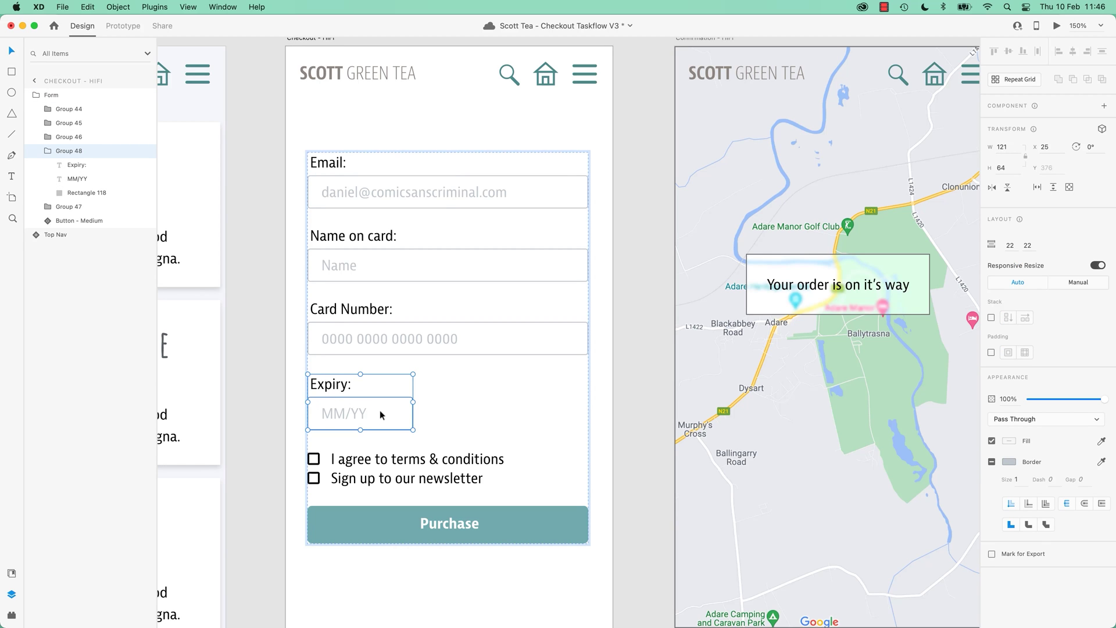
{"action": "key", "text": "super+d"}
Relabel the duplicated field from Expiry to CVC:, keeping its MM/YY box.
{"action": "left_click", "coordinate": [331, 461]}
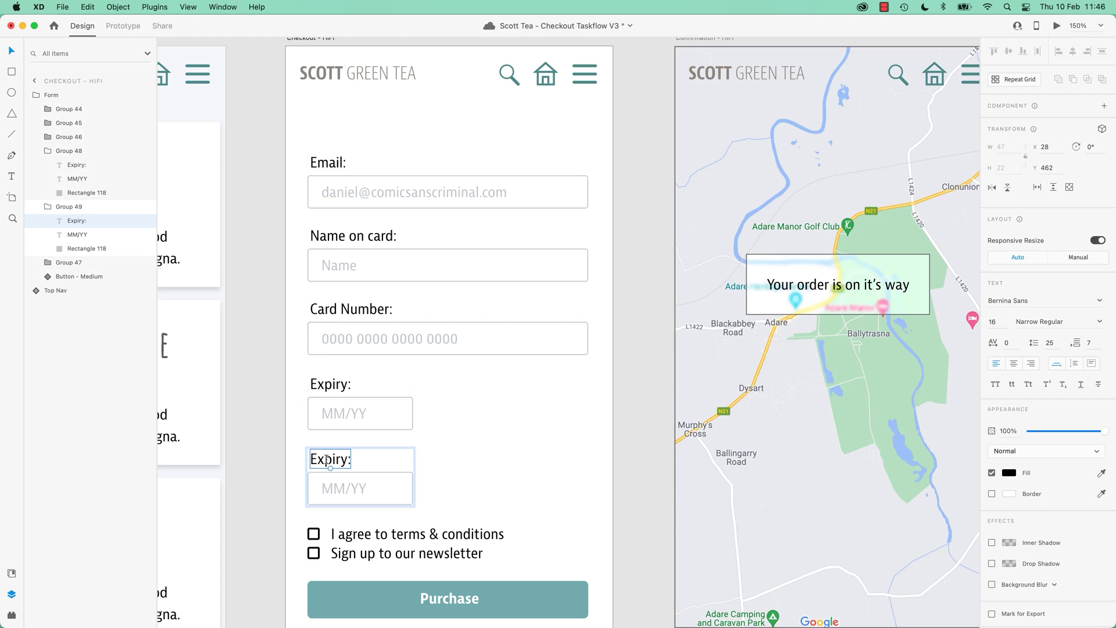
{"action": "double_click", "coordinate": [324, 454]}
{"action": "type", "text": "C"}
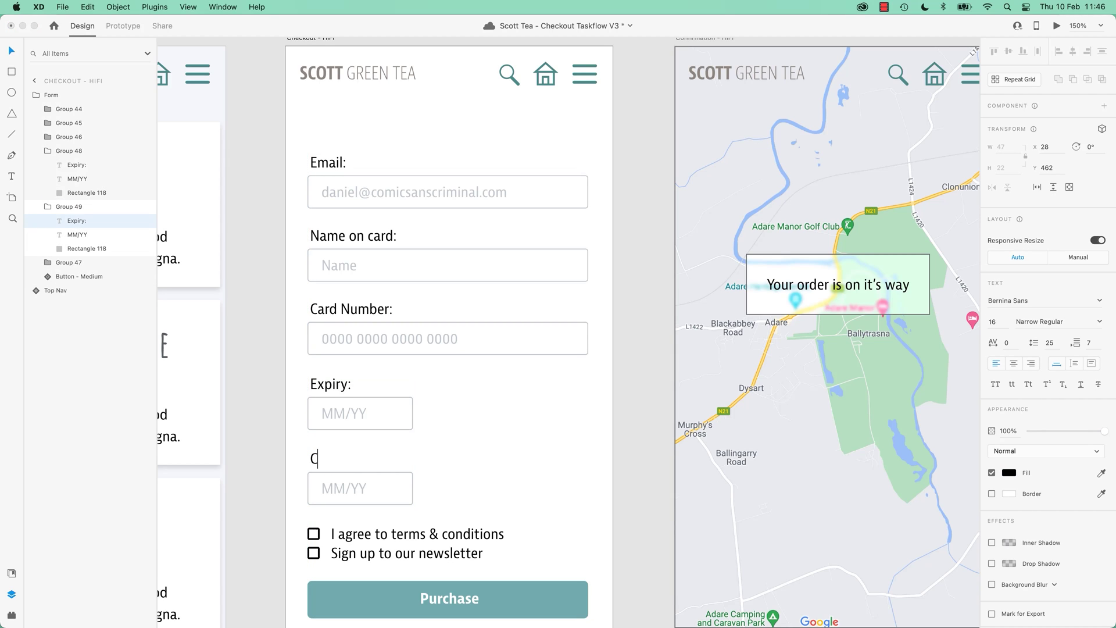
{"action": "type", "text": "VV:"}
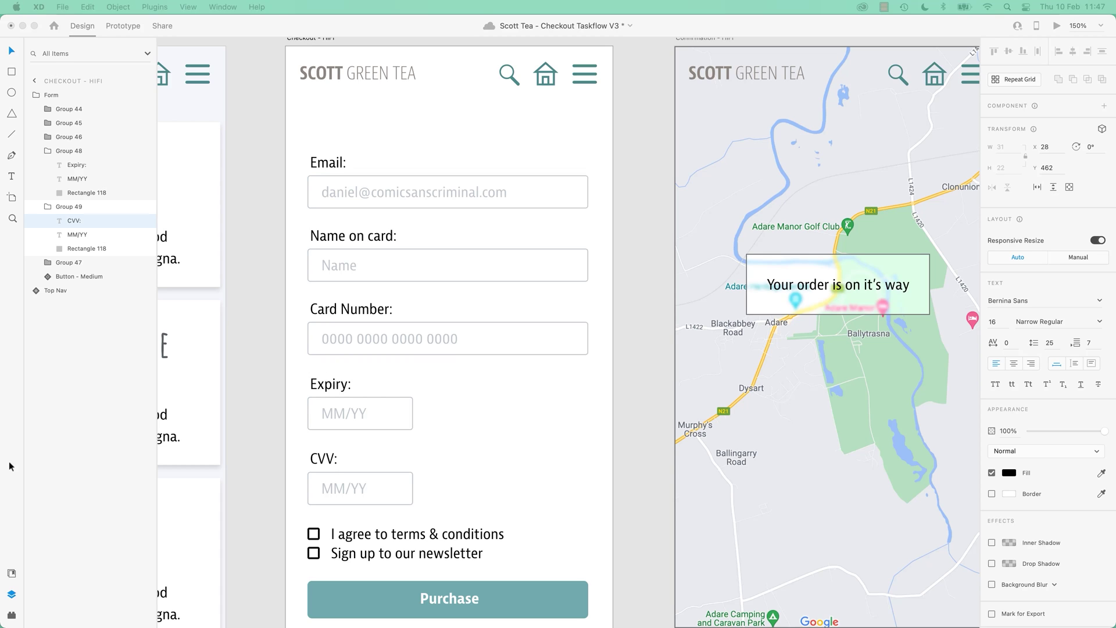
{"action": "key", "text": "shift+alt+Left"}
{"action": "key", "text": "Right"}
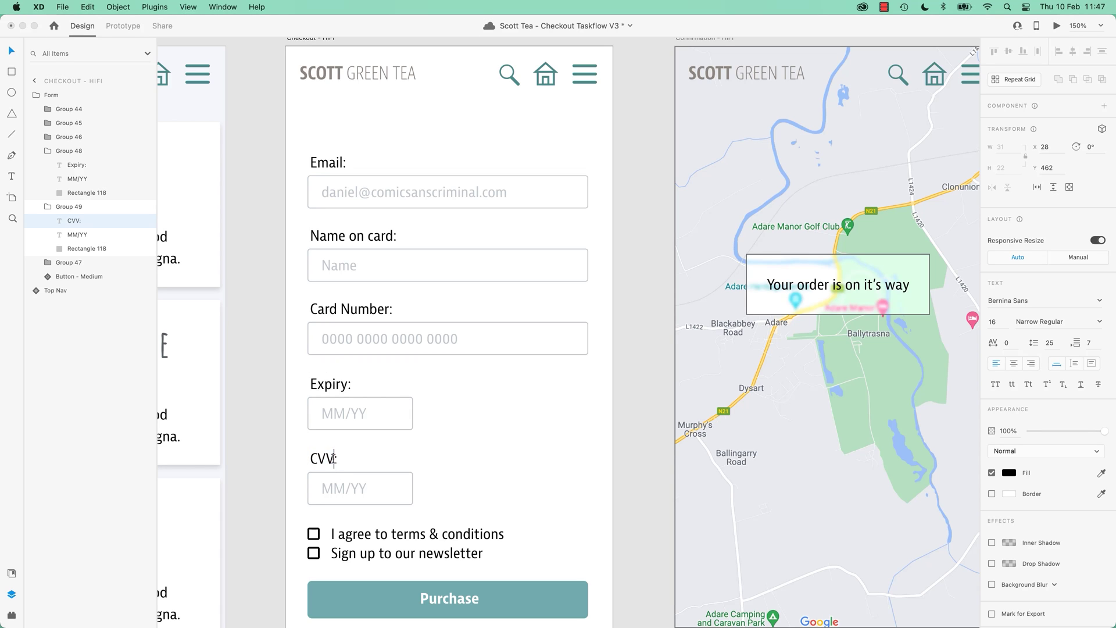
{"action": "key", "text": "BackSpace"}
{"action": "type", "text": "C"}
{"action": "key", "text": "Escape"}
{"action": "left_click", "coordinate": [270, 414]}
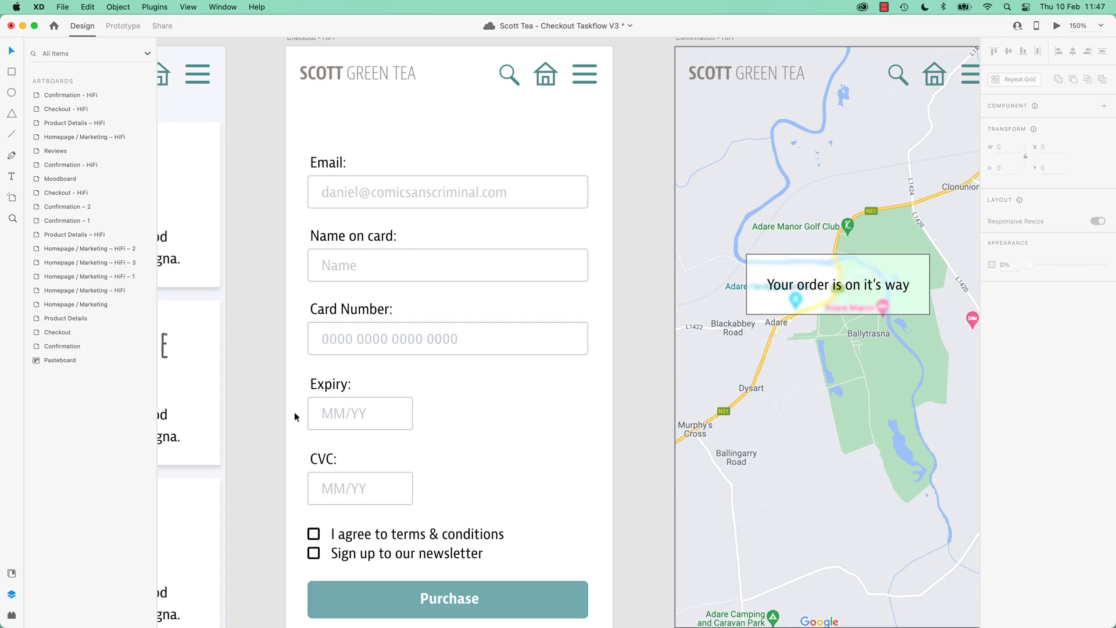
{"action": "left_click", "coordinate": [377, 493]}
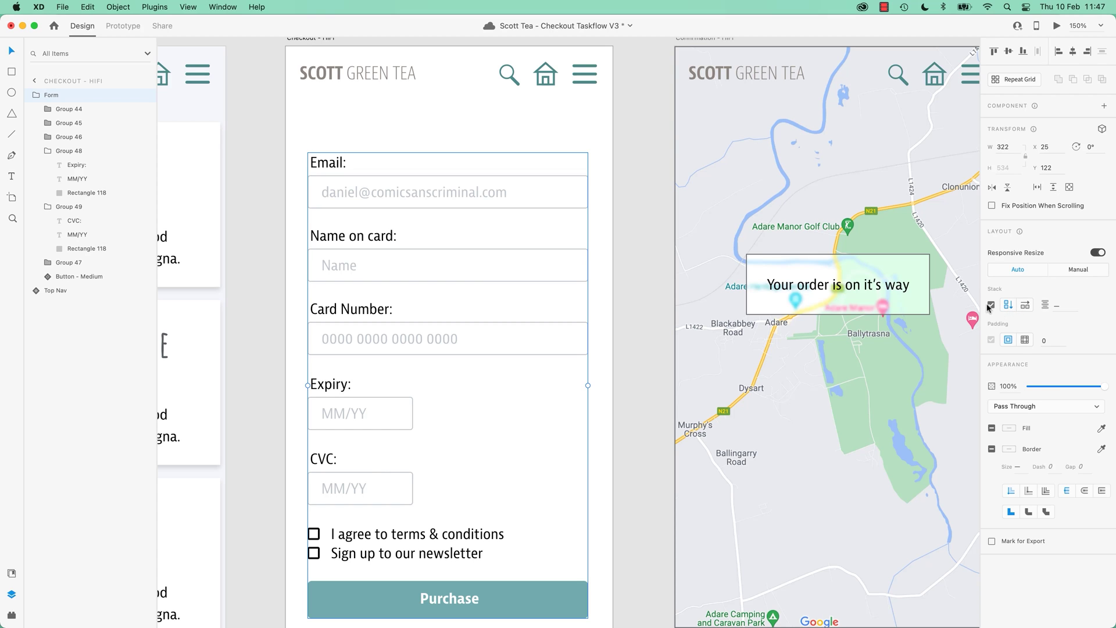
Tighten the gaps between the checkout form fields to an even 6 px.
{"action": "left_click", "coordinate": [380, 243]}
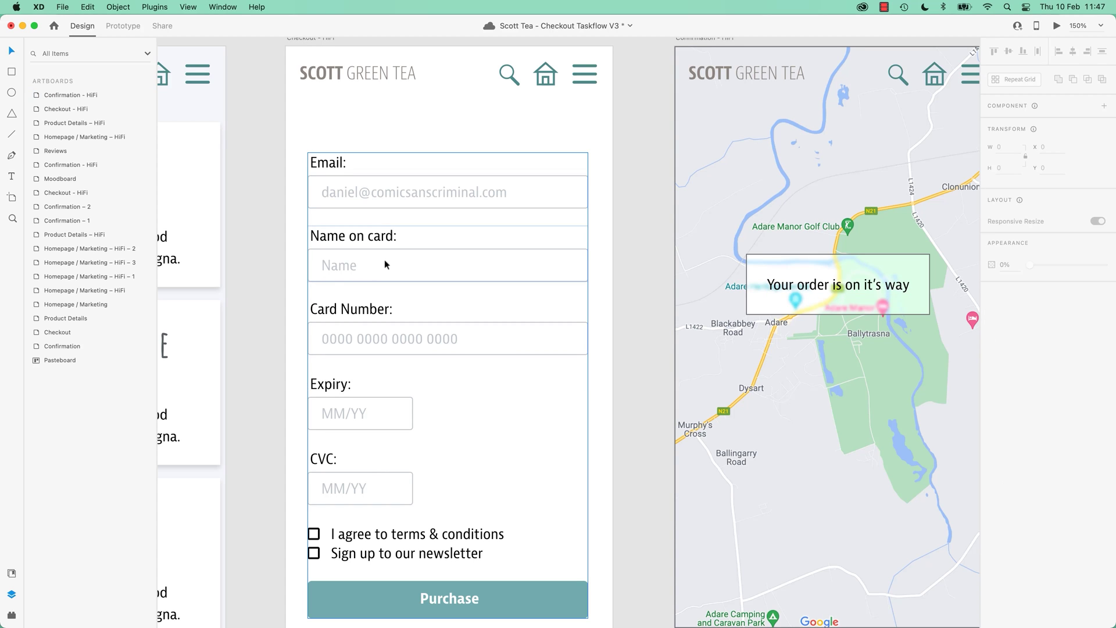
{"action": "left_click", "coordinate": [332, 265]}
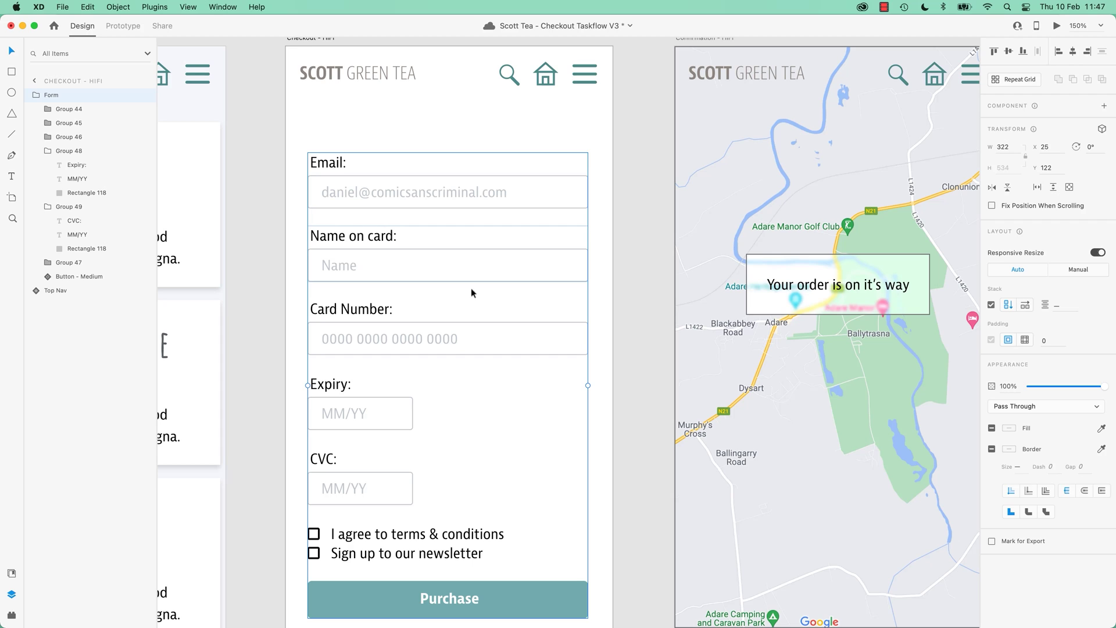
{"action": "double_click", "coordinate": [345, 267]}
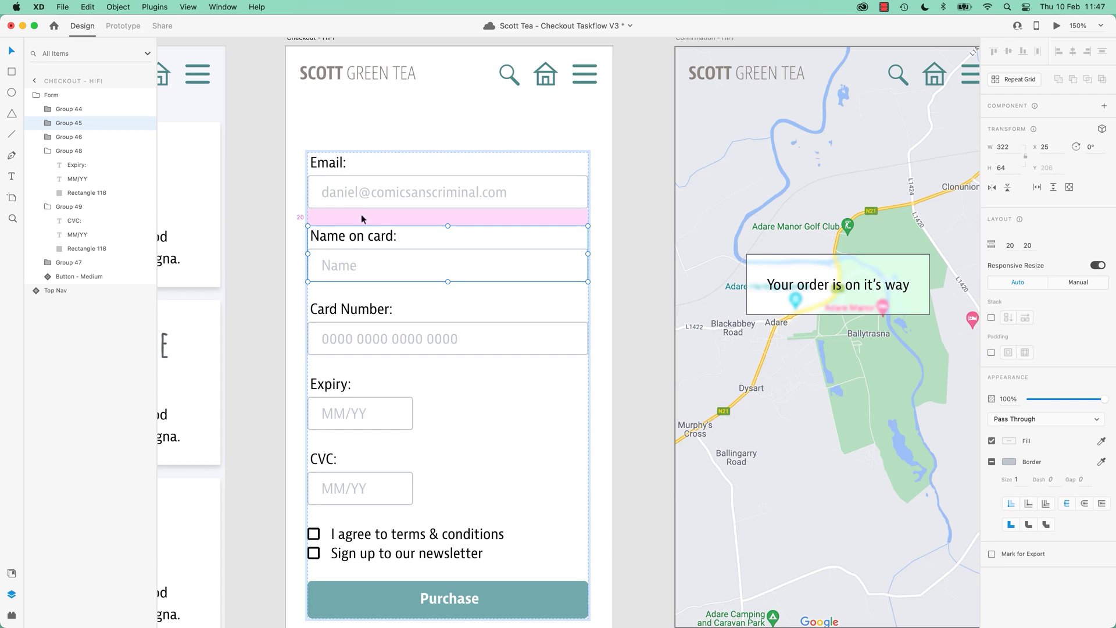
{"action": "left_click_drag", "start_coordinate": [374, 289], "coordinate": [374, 280]}
{"action": "left_click_drag", "start_coordinate": [361, 355], "coordinate": [361, 341]}
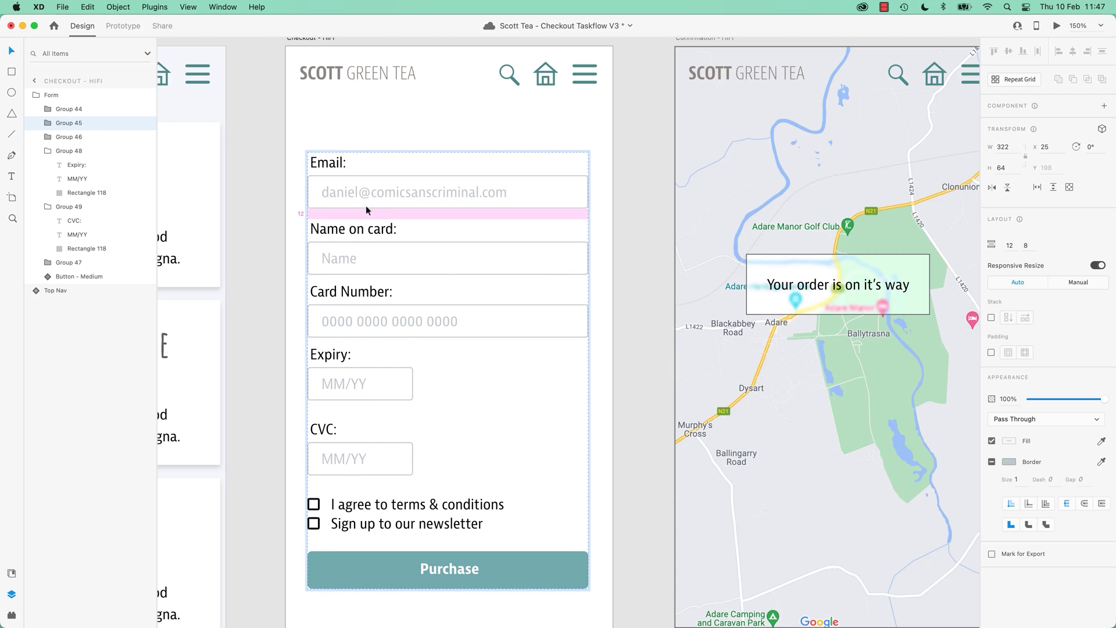
{"action": "key", "text": "super+z"}
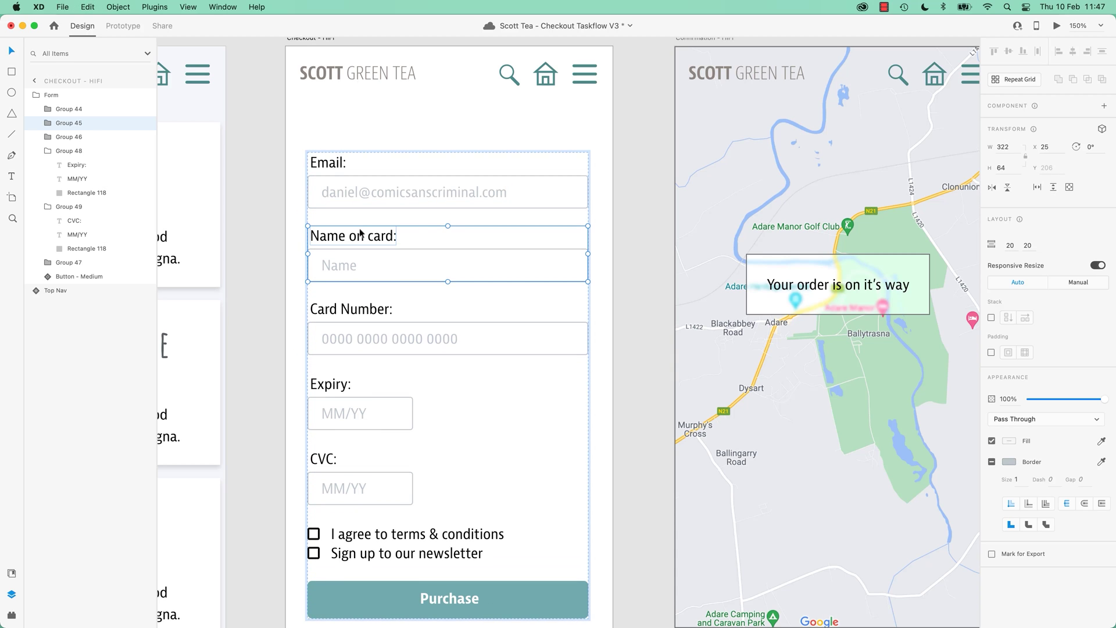
{"action": "left_click_drag", "start_coordinate": [369, 214], "coordinate": [371, 203]}
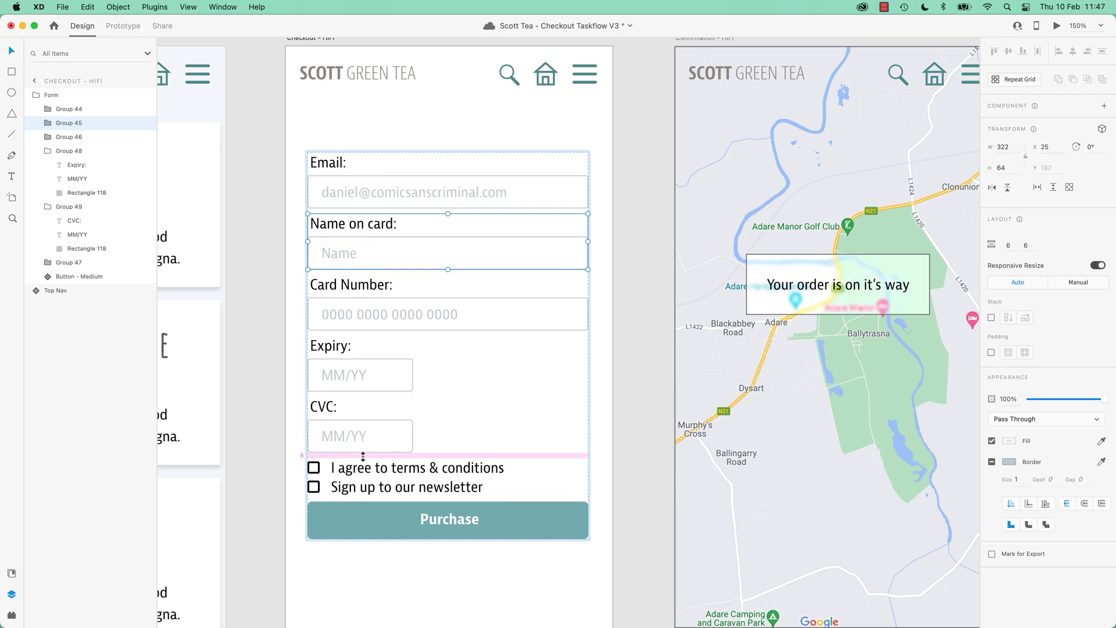
Widen the gaps above the checkboxes and Purchase button, then save the file.
{"action": "left_click_drag", "start_coordinate": [363, 456], "coordinate": [364, 469]}
{"action": "left_click_drag", "start_coordinate": [361, 509], "coordinate": [361, 522]}
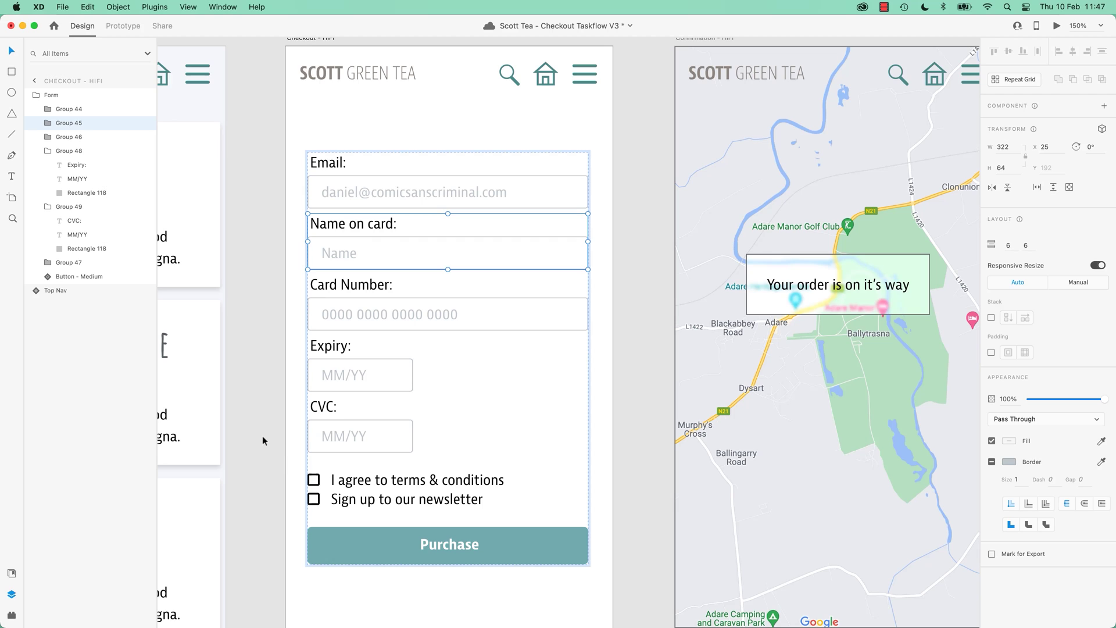
{"action": "key", "text": "super+s"}
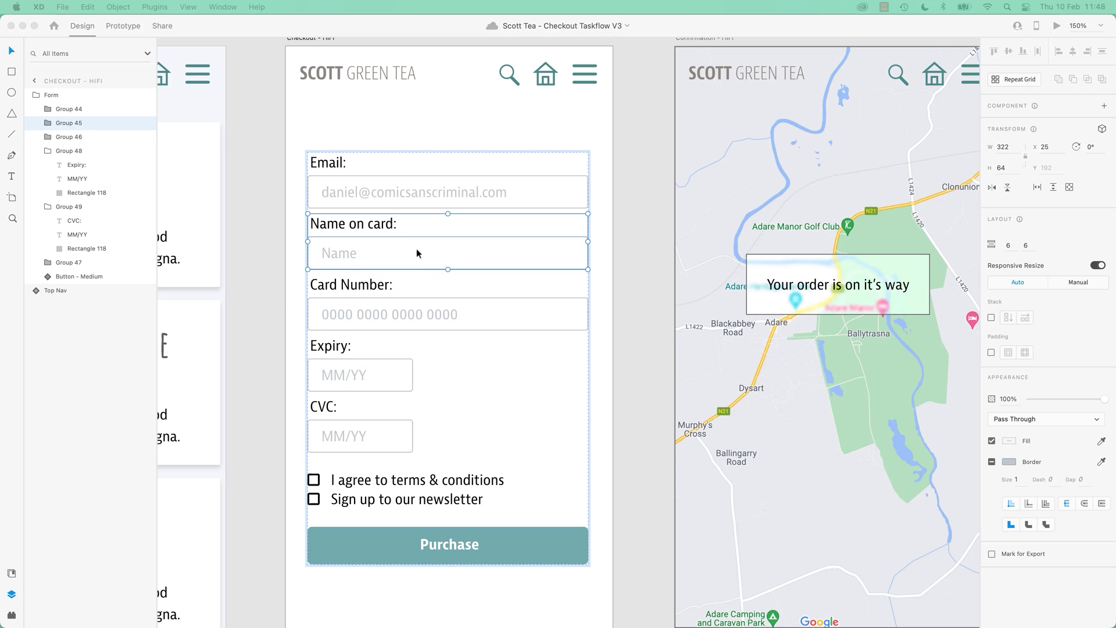
Undo a stray Expiry duplicate and draw a bright red test rectangle below CVC.
{"action": "left_click", "coordinate": [394, 379]}
{"action": "key", "text": "super+d"}
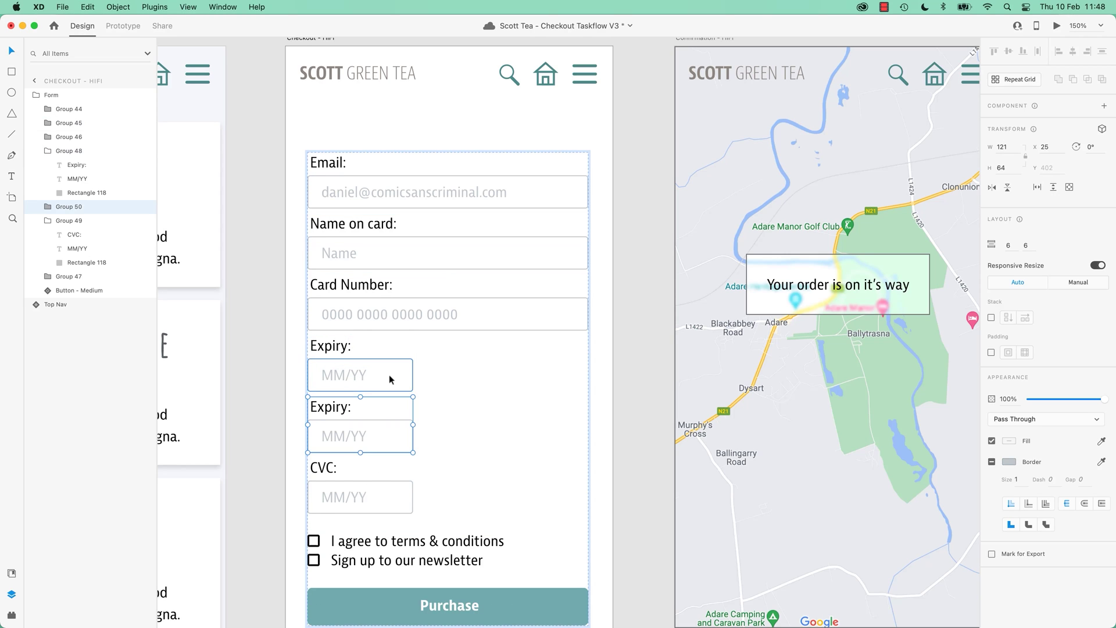
{"action": "key", "text": "super+z"}
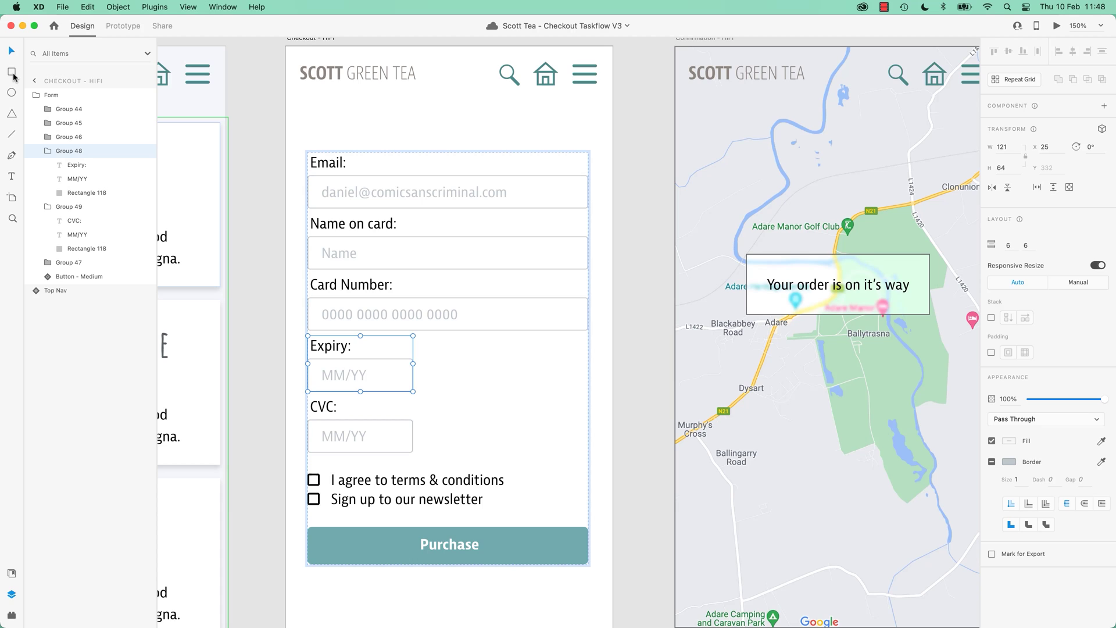
{"action": "left_click", "coordinate": [12, 72]}
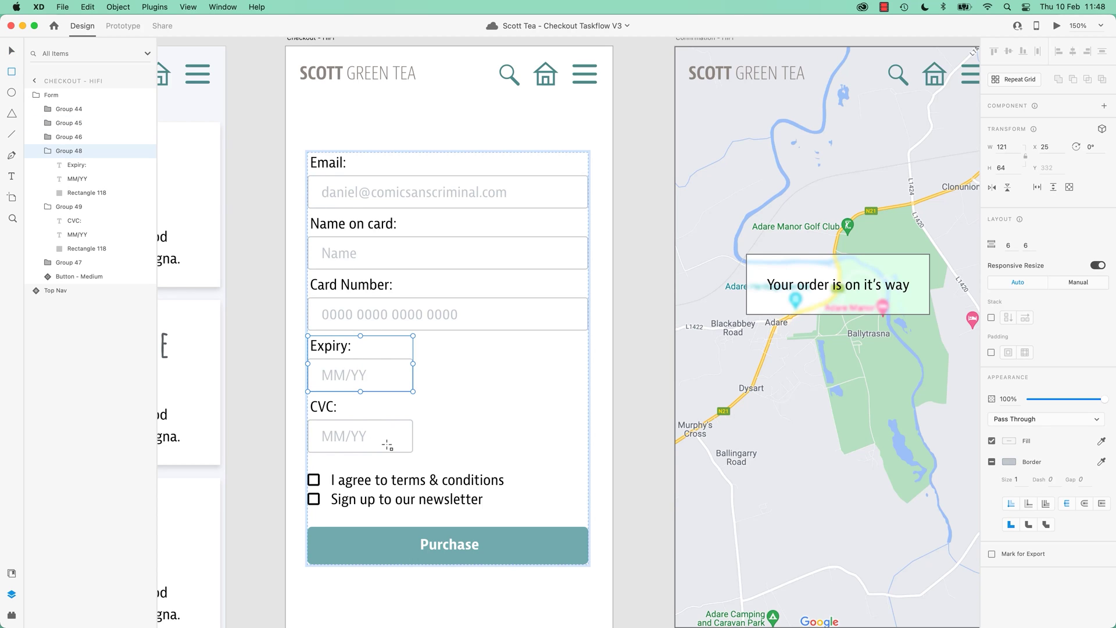
{"action": "mouse_move", "coordinate": [308, 455]}
{"action": "left_mouse_down"}
{"action": "mouse_move", "coordinate": [427, 520]}
{"action": "mouse_move", "coordinate": [394, 493]}
{"action": "mouse_move", "coordinate": [425, 521]}
{"action": "left_mouse_up"}
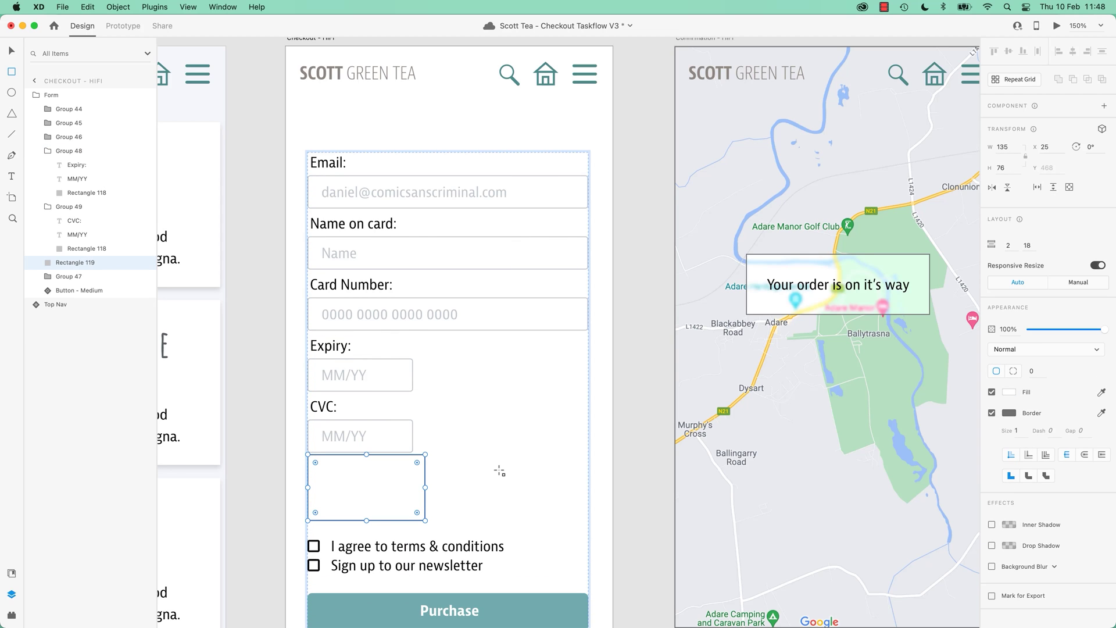
{"action": "left_click", "coordinate": [1010, 393]}
{"action": "left_click_drag", "start_coordinate": [949, 402], "coordinate": [953, 344]}
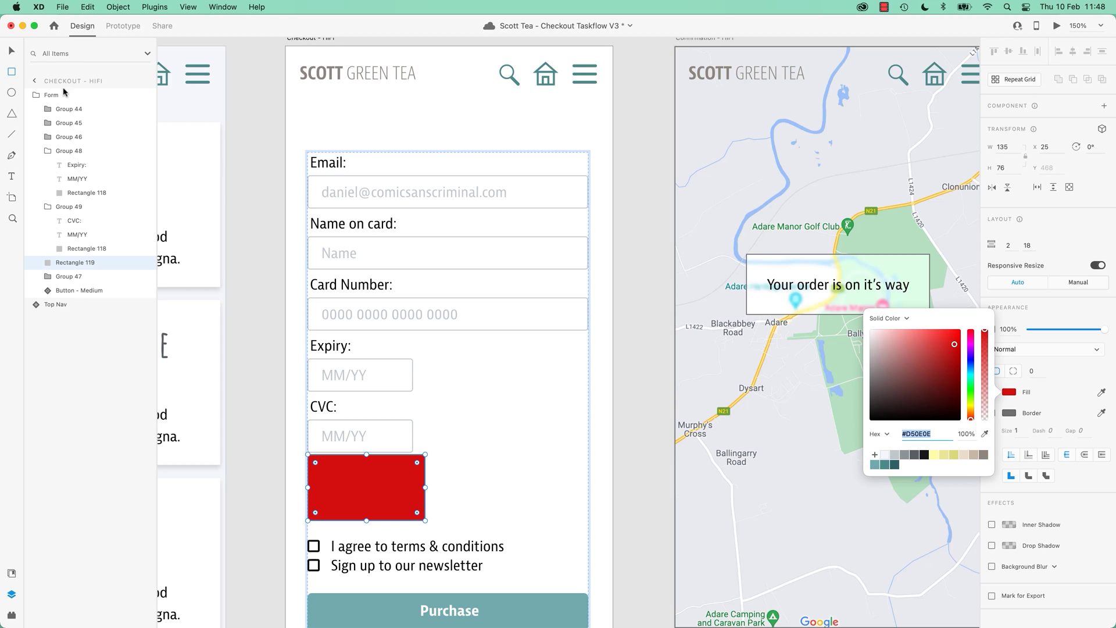
Add red #FF0000 'Invalid email' test text under the Email field.
{"action": "left_click", "coordinate": [12, 179]}
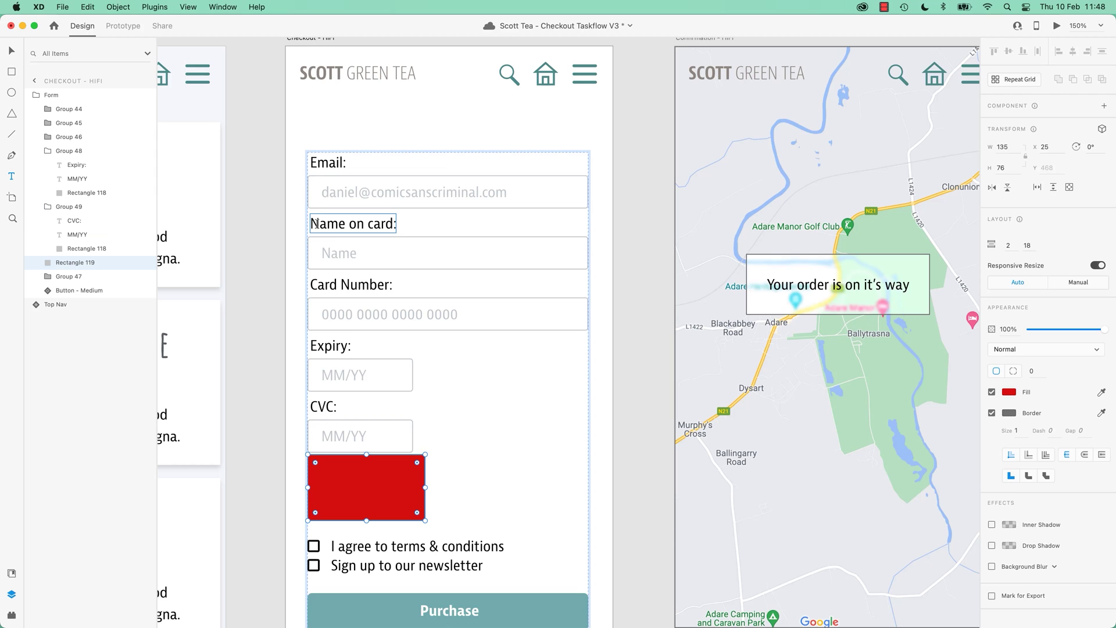
{"action": "left_click_drag", "start_coordinate": [312, 208], "coordinate": [436, 260]}
{"action": "type", "text": "Invalid email"}
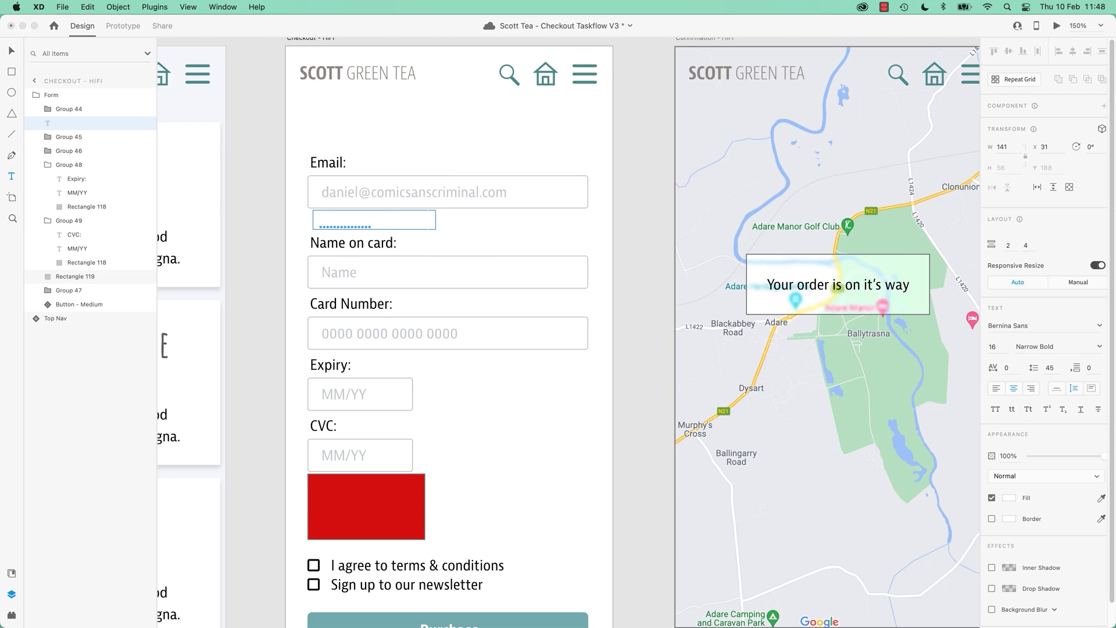
{"action": "key", "text": "super+a"}
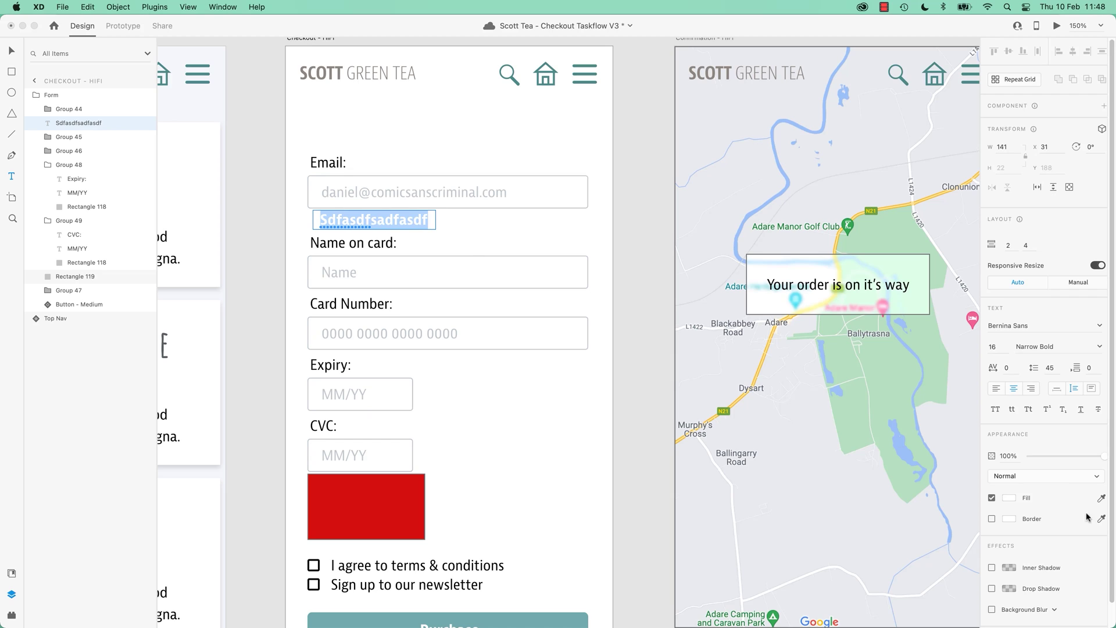
{"action": "left_click", "coordinate": [1008, 498]}
{"action": "left_click", "coordinate": [957, 428]}
{"action": "left_click", "coordinate": [960, 427]}
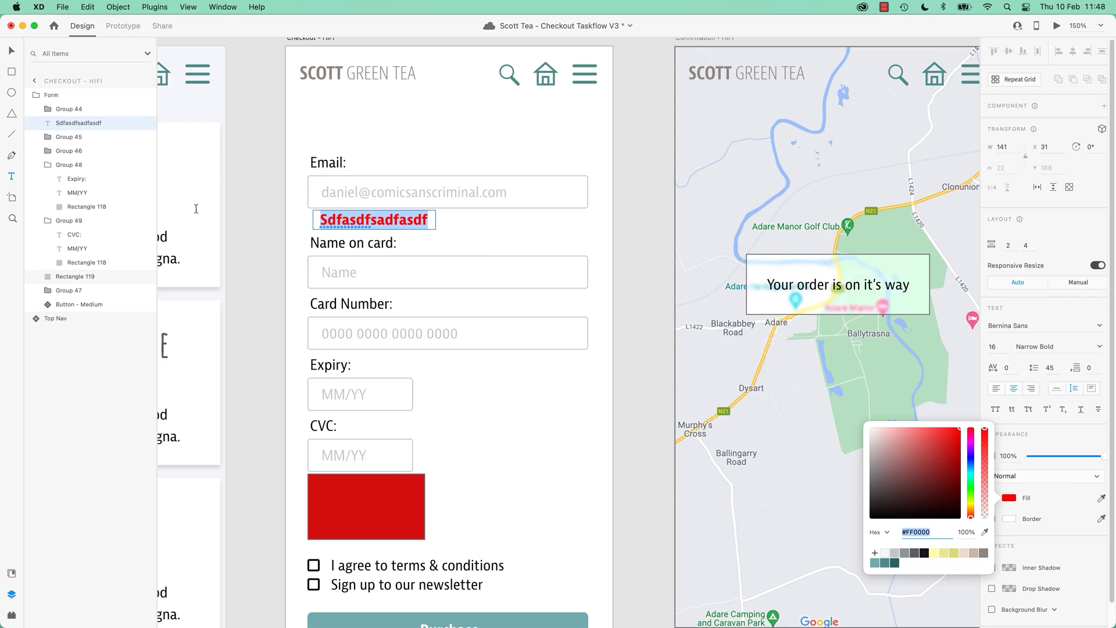
Undo the test text and red fill, then drag the CVC group beside Expiry.
{"action": "left_click", "coordinate": [12, 51]}
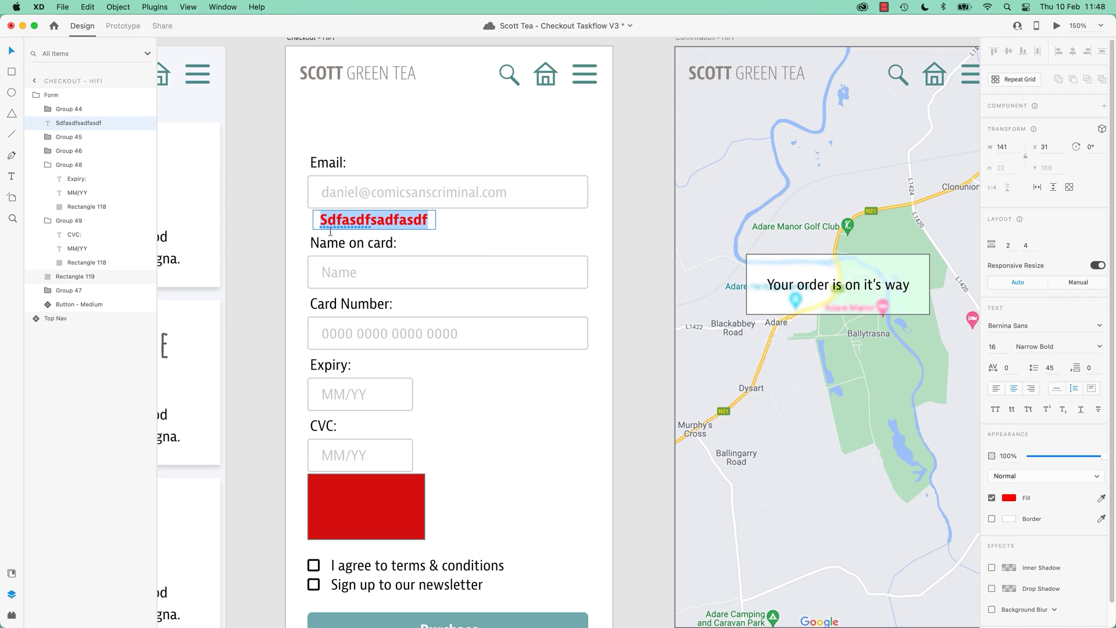
{"action": "key", "text": "Escape"}
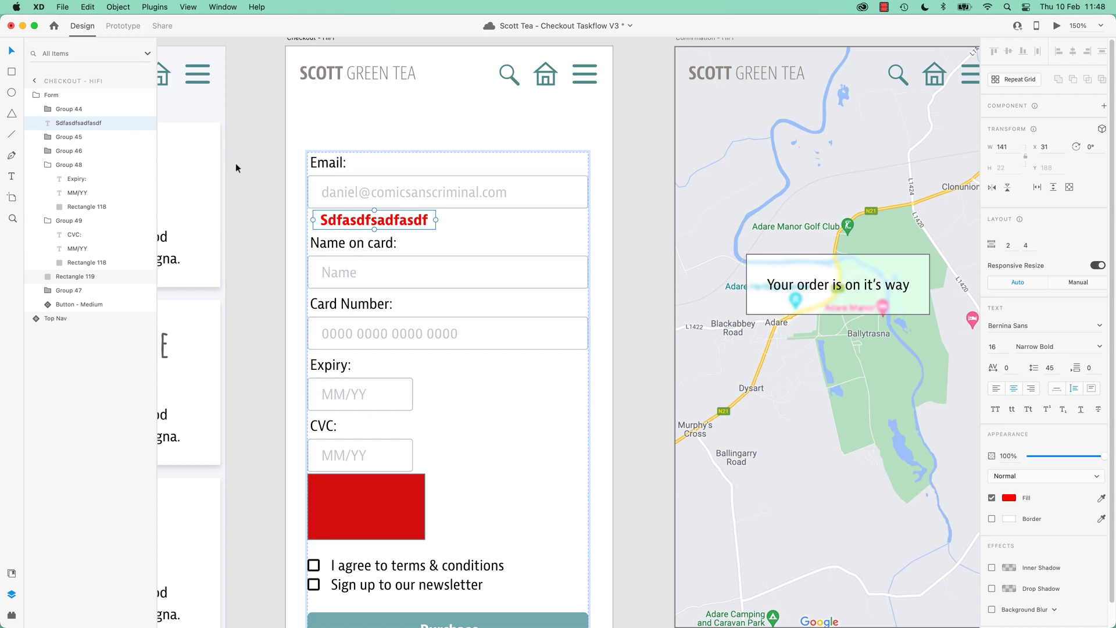
{"action": "key", "text": "super+z"}
{"action": "key", "text": "super+z"}
{"action": "key", "text": "super+z"}
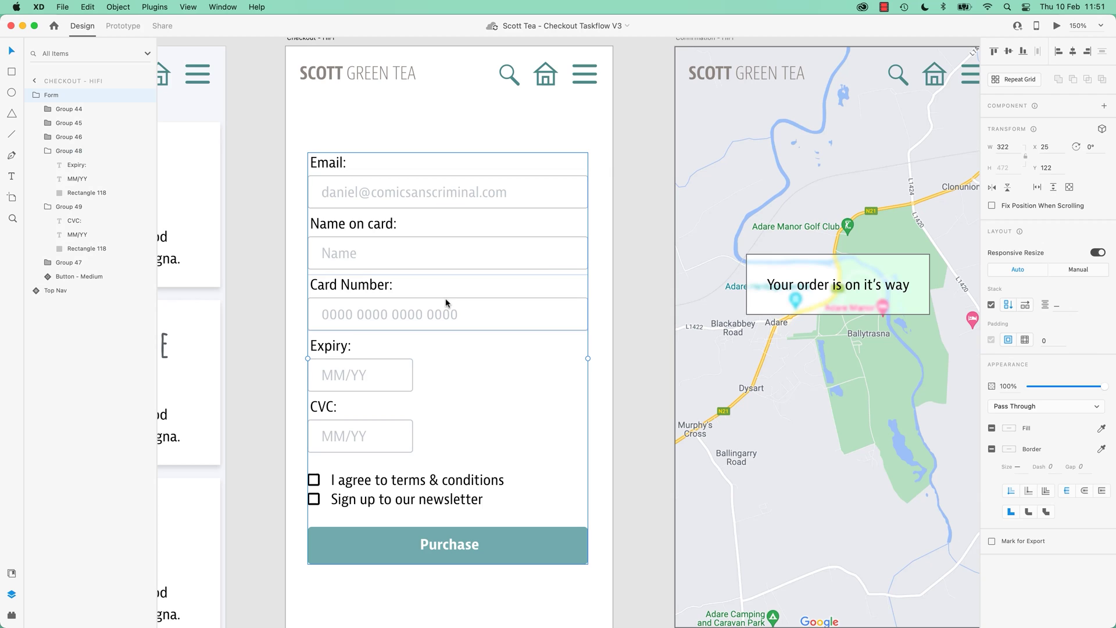
{"action": "double_click", "coordinate": [368, 440]}
{"action": "left_click_drag", "start_coordinate": [369, 442], "coordinate": [361, 420]}
Turn off Stack for the Form group and undo a trial ungroup and move.
{"action": "left_click", "coordinate": [295, 399]}
{"action": "left_click", "coordinate": [382, 337]}
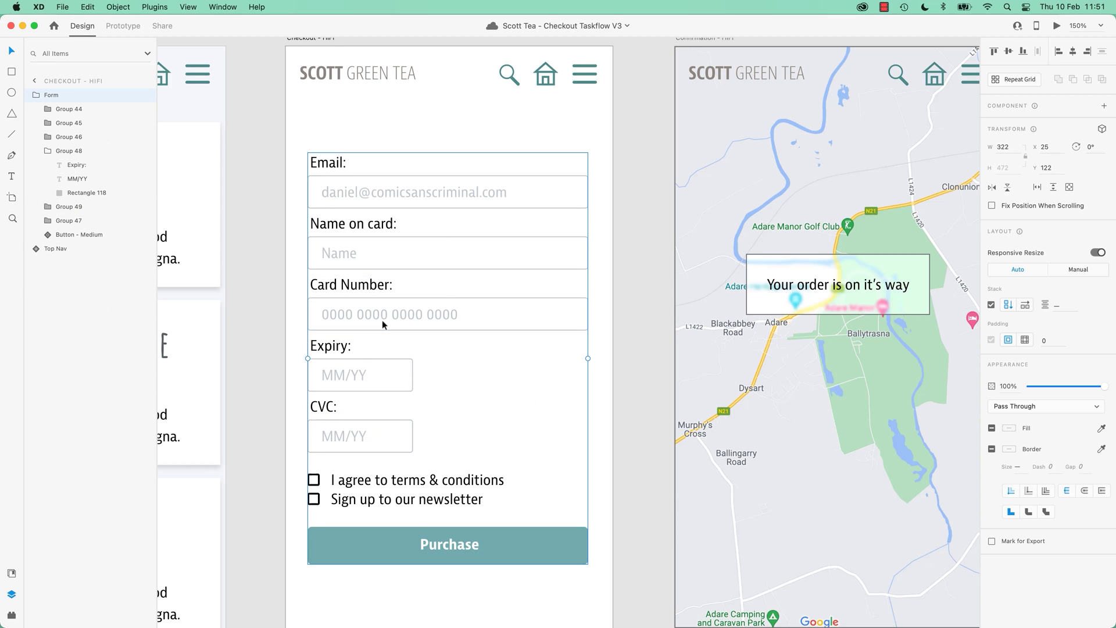
{"action": "left_click", "coordinate": [990, 304]}
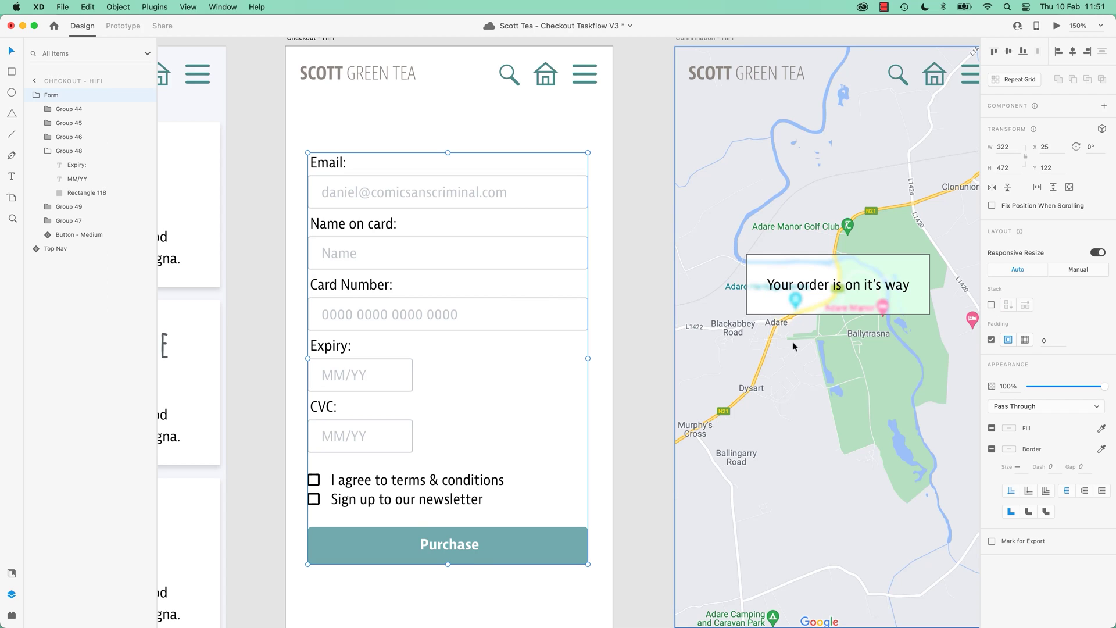
{"action": "right_click", "coordinate": [487, 314]}
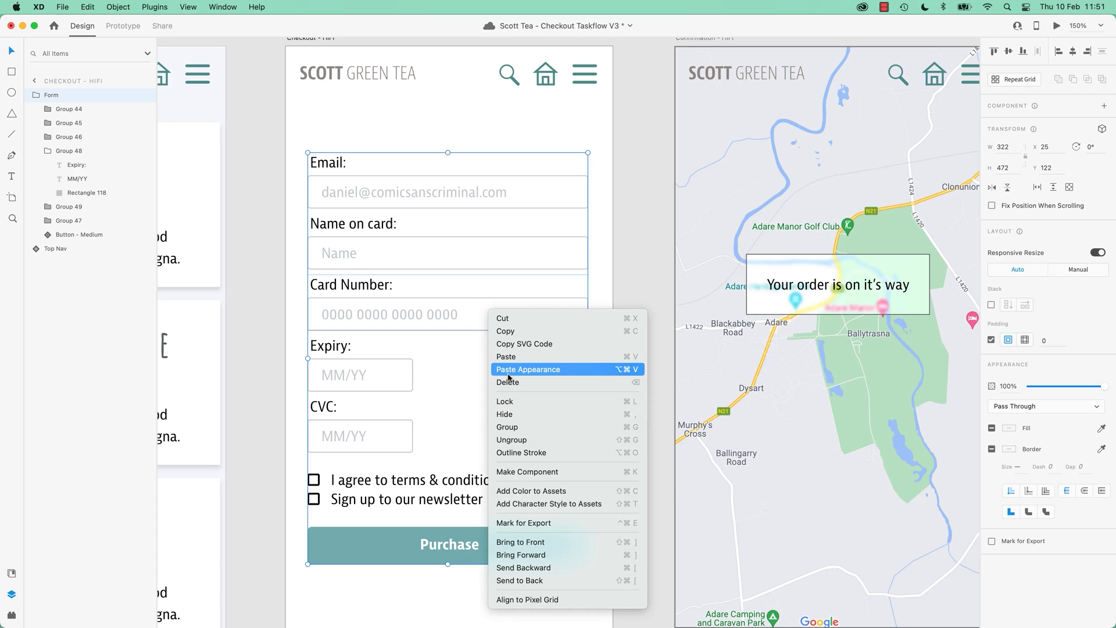
{"action": "left_click", "coordinate": [529, 441]}
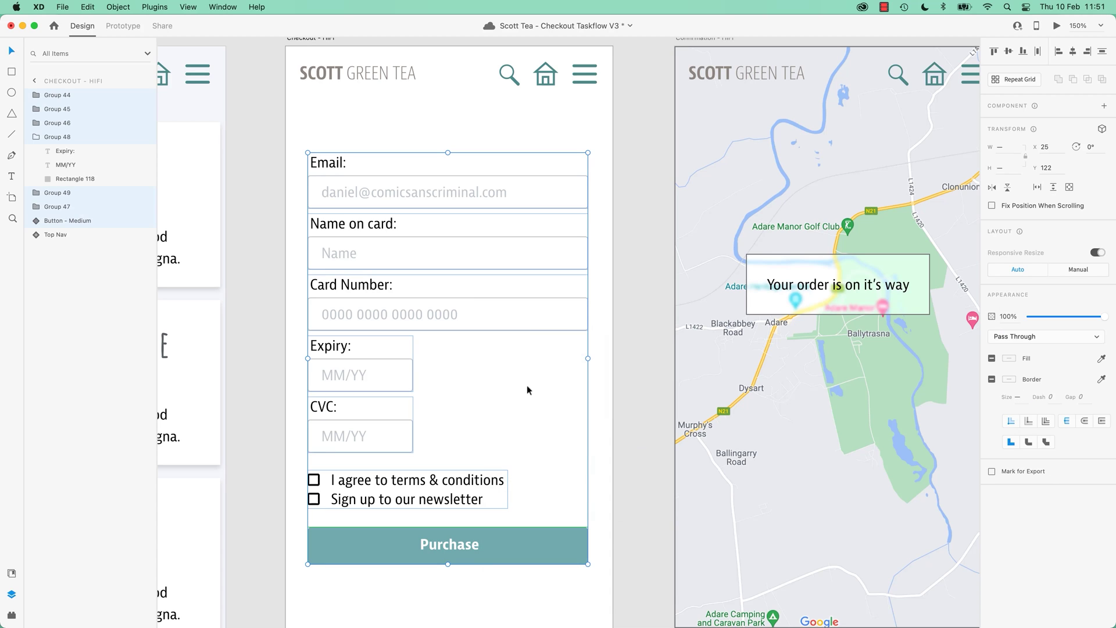
{"action": "left_click", "coordinate": [537, 247]}
{"action": "left_click_drag", "start_coordinate": [535, 246], "coordinate": [477, 324]}
{"action": "key", "text": "super+z"}
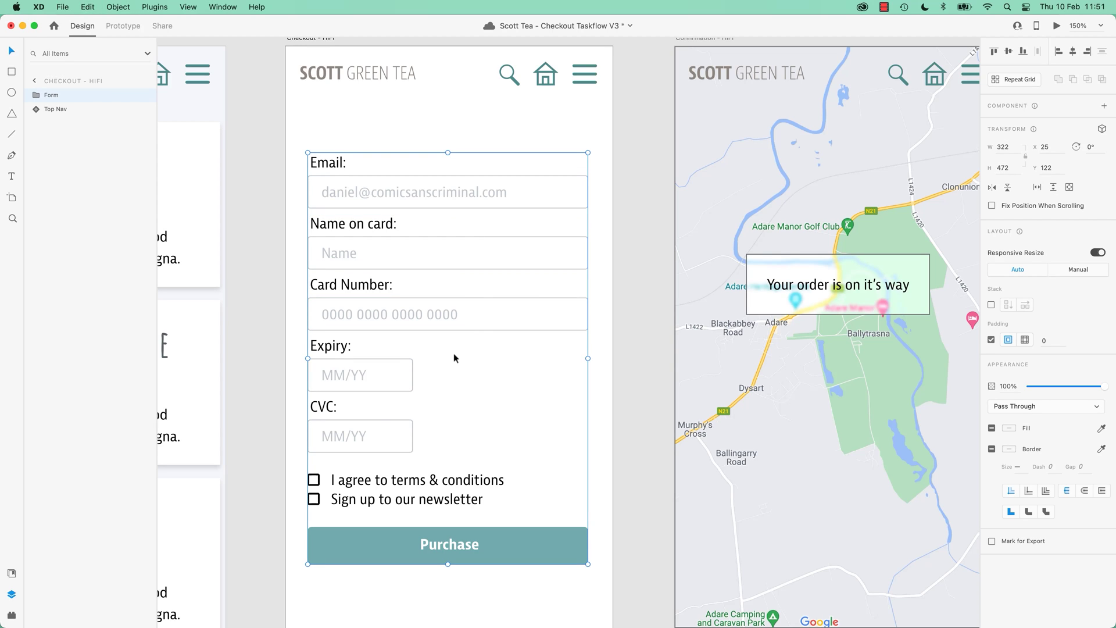
Toggle the form's padding off and on, then place CVC beside Expiry on one row.
{"action": "left_click", "coordinate": [991, 339]}
{"action": "left_click", "coordinate": [1008, 340]}
{"action": "double_click", "coordinate": [344, 437]}
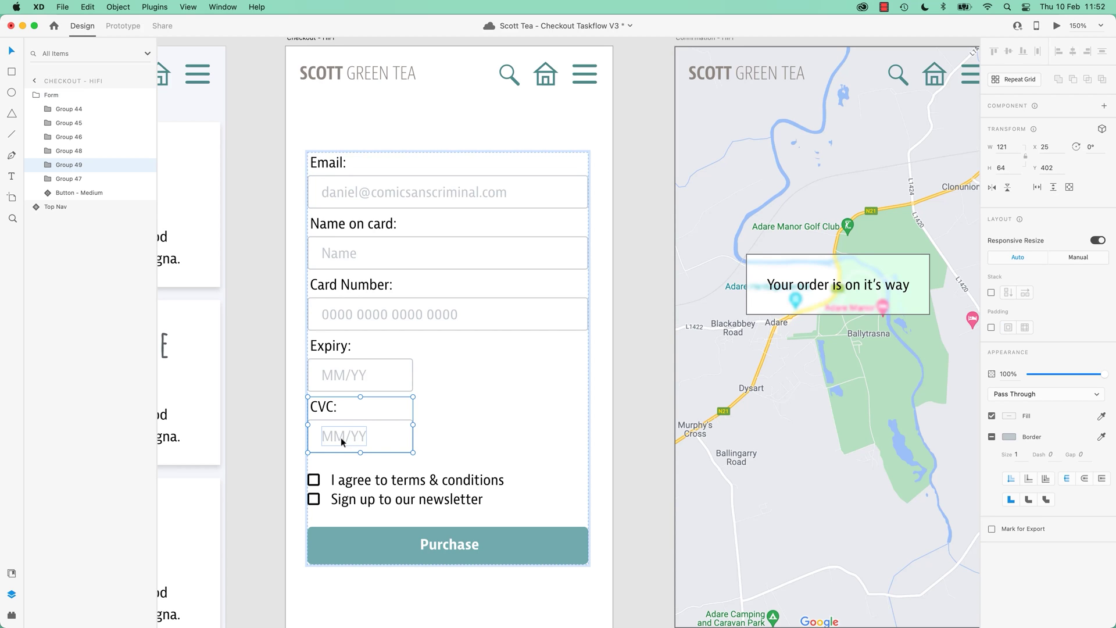
{"action": "left_click_drag", "start_coordinate": [352, 437], "coordinate": [490, 375]}
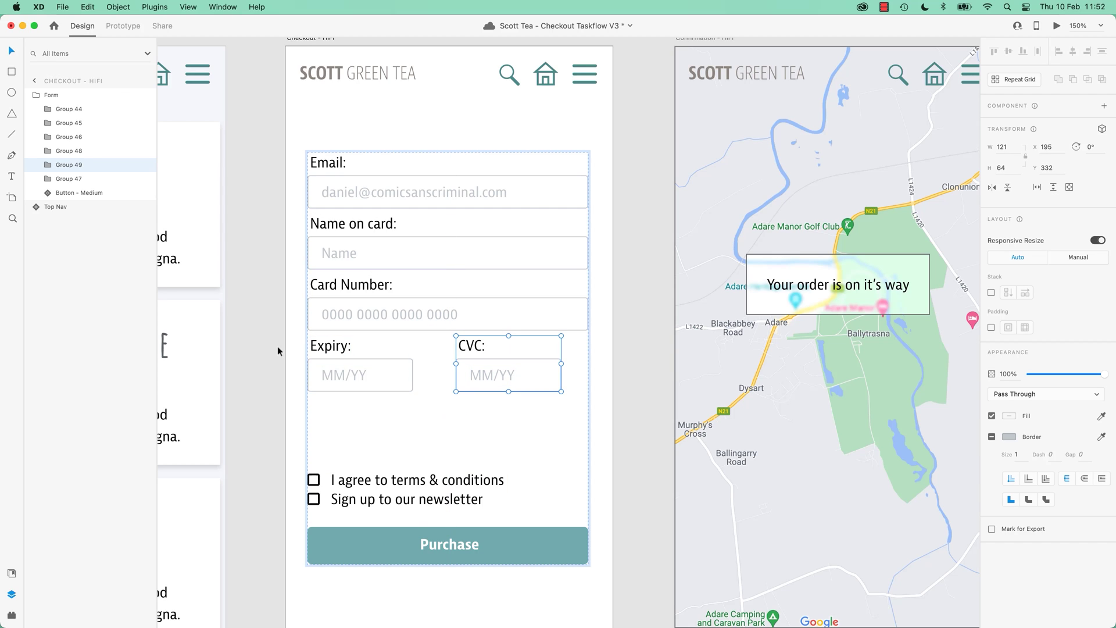
{"action": "left_click", "coordinate": [264, 352]}
{"action": "left_click", "coordinate": [411, 313]}
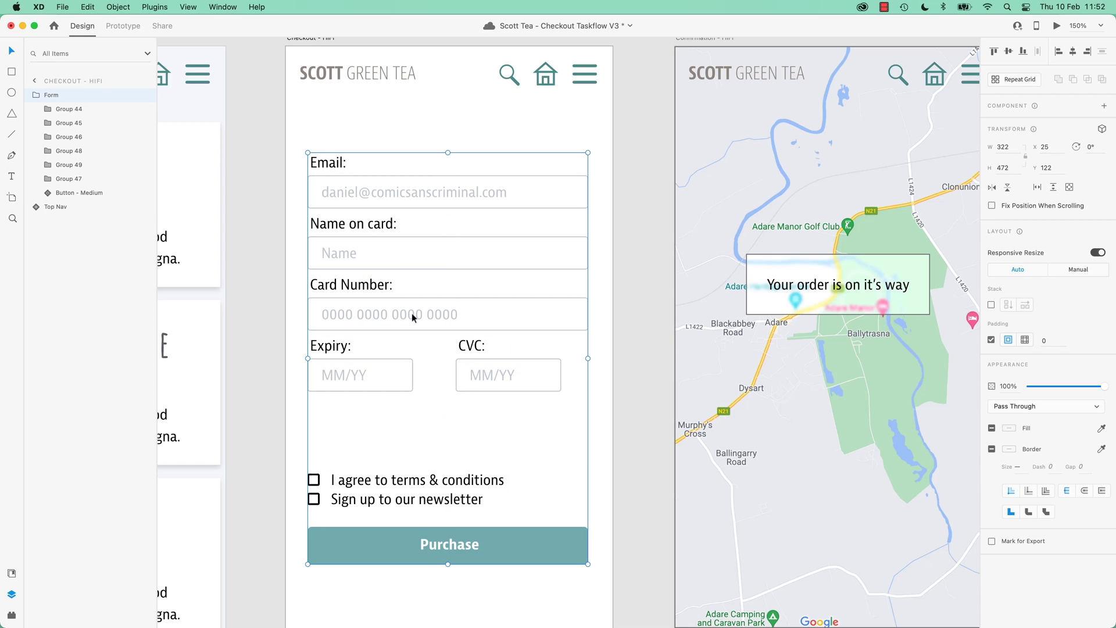
Re-enable Stack on the Form and close the gap below the Expiry/CVC row for even 17 px spacing.
{"action": "left_click", "coordinate": [991, 306]}
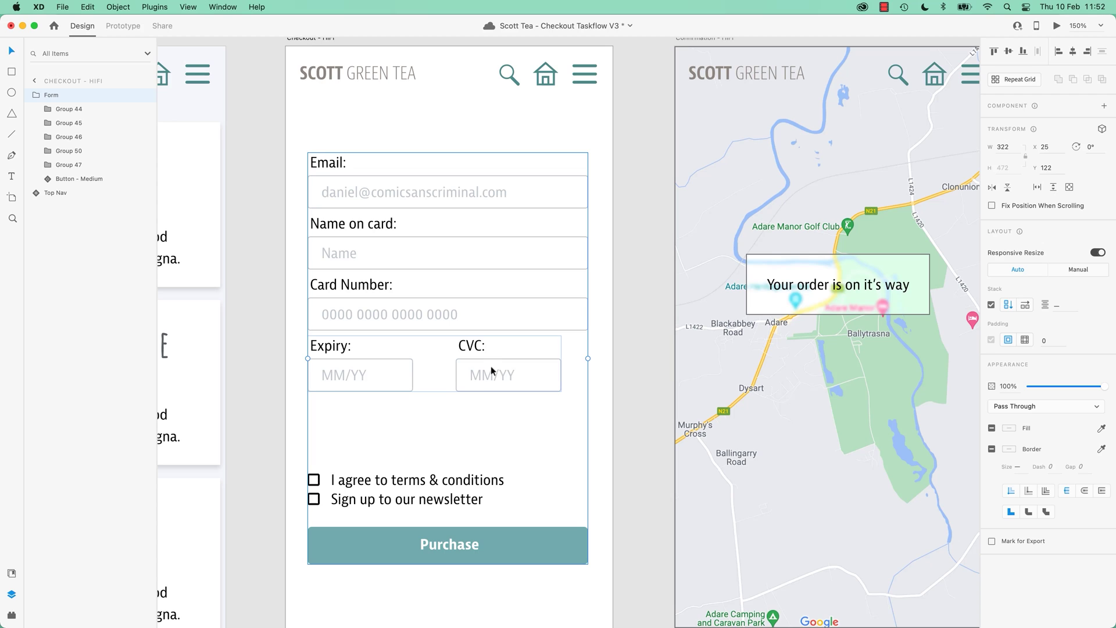
{"action": "double_click", "coordinate": [431, 194]}
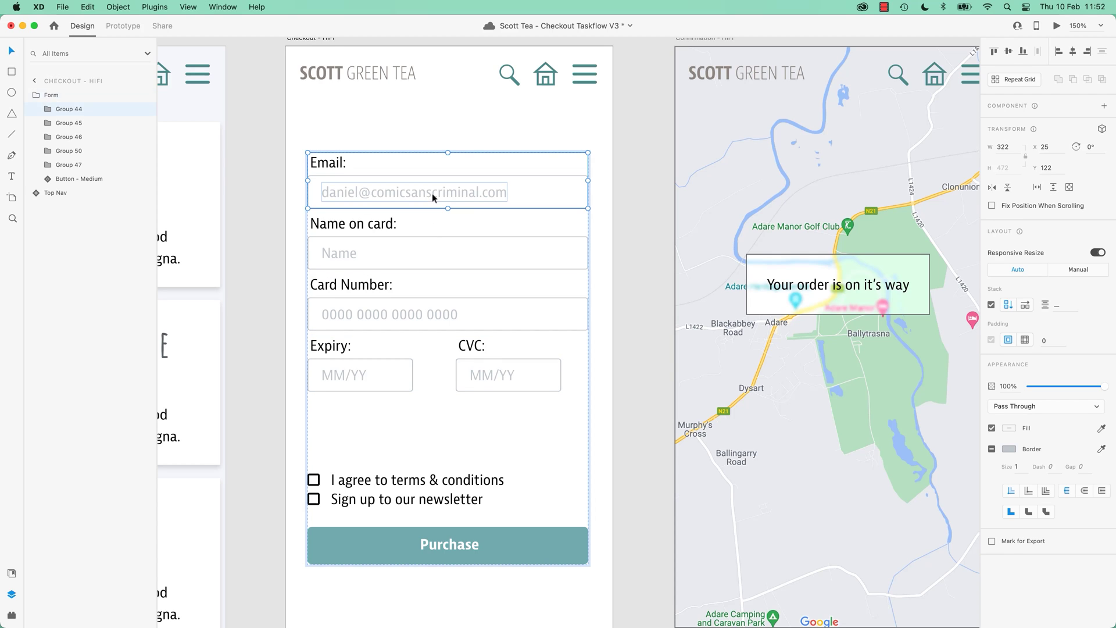
{"action": "key", "text": "Tab"}
{"action": "left_click", "coordinate": [427, 301]}
{"action": "left_click", "coordinate": [364, 375]}
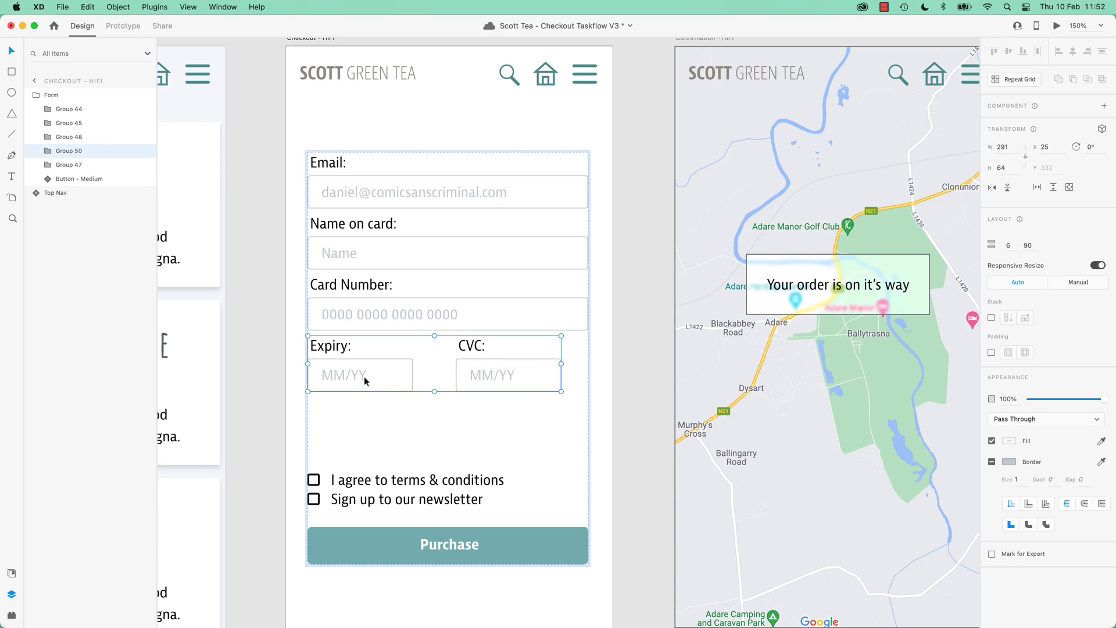
{"action": "left_click_drag", "start_coordinate": [365, 378], "coordinate": [416, 319]}
{"action": "left_click_drag", "start_coordinate": [396, 427], "coordinate": [421, 342]}
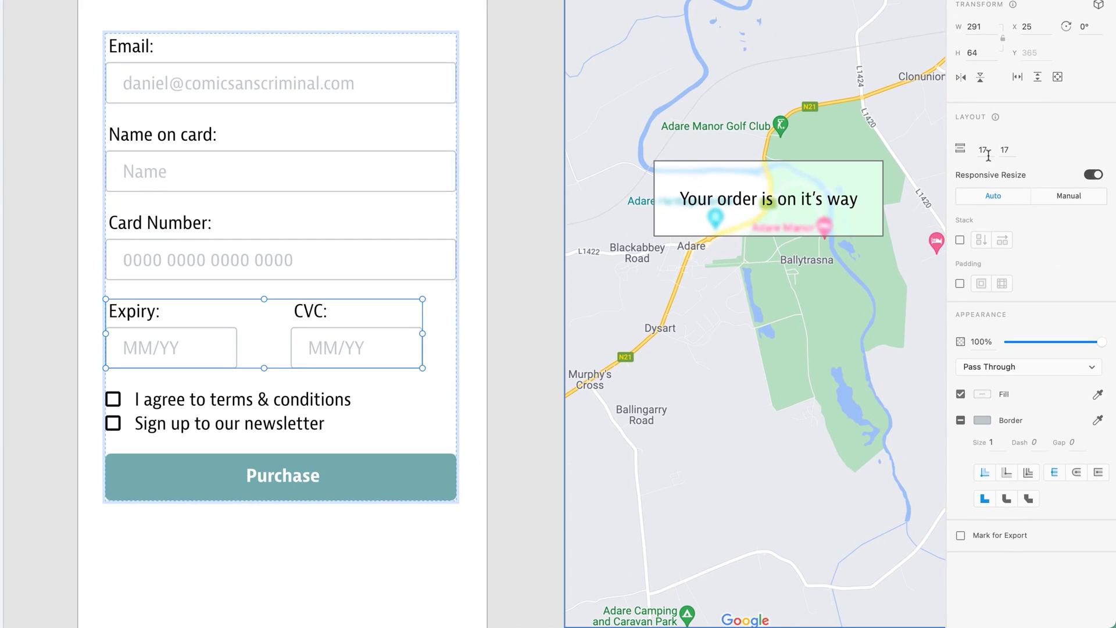
Set the Expiry/CVC row's Layout spacing to 16 above and 8 below.
{"action": "left_click", "coordinate": [1012, 248]}
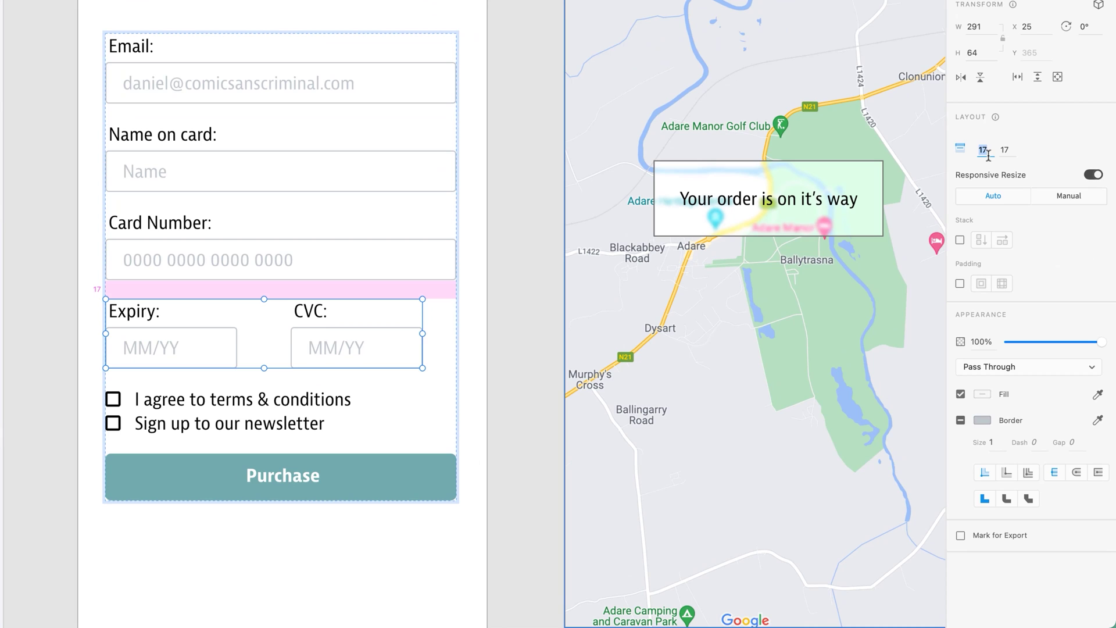
{"action": "left_click", "coordinate": [1011, 151]}
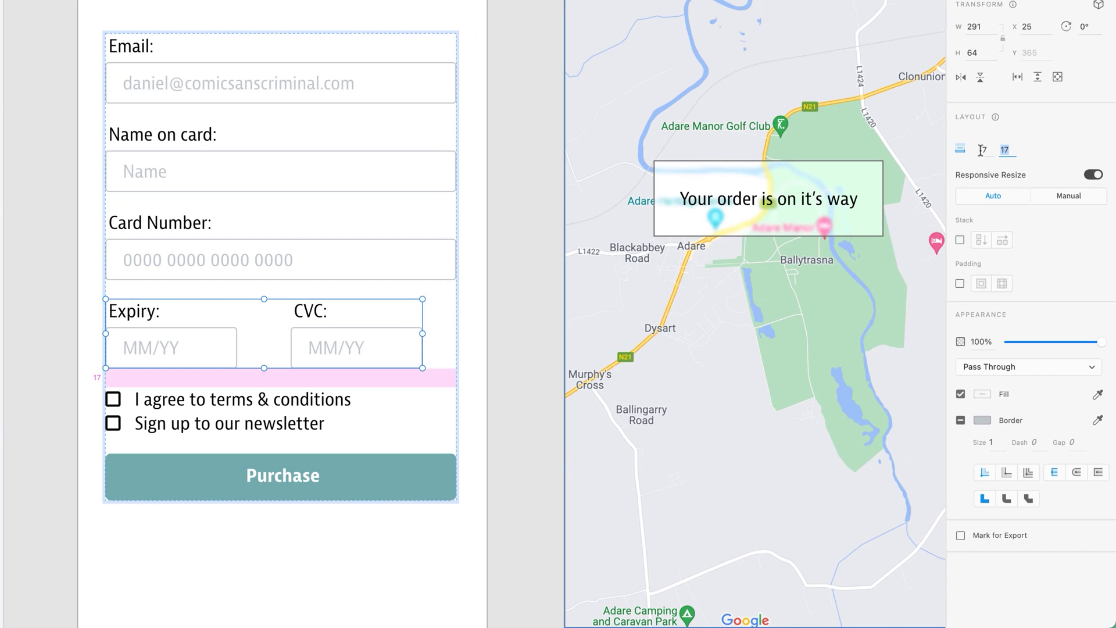
{"action": "left_click", "coordinate": [984, 150]}
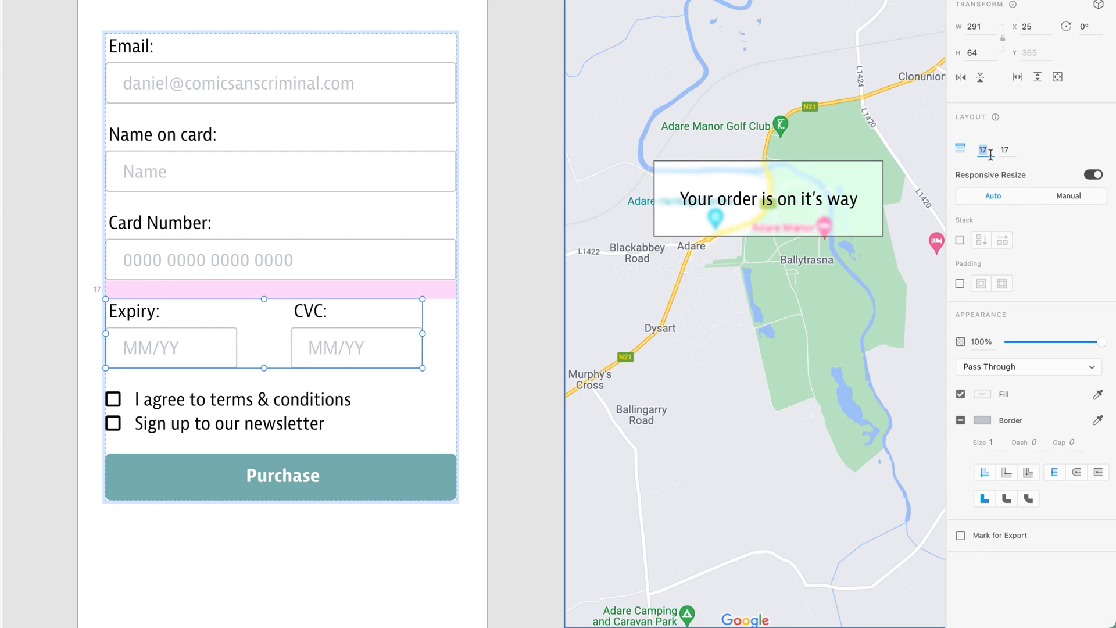
{"action": "type", "text": "8"}
{"action": "key", "text": "Tab"}
{"action": "type", "text": "8"}
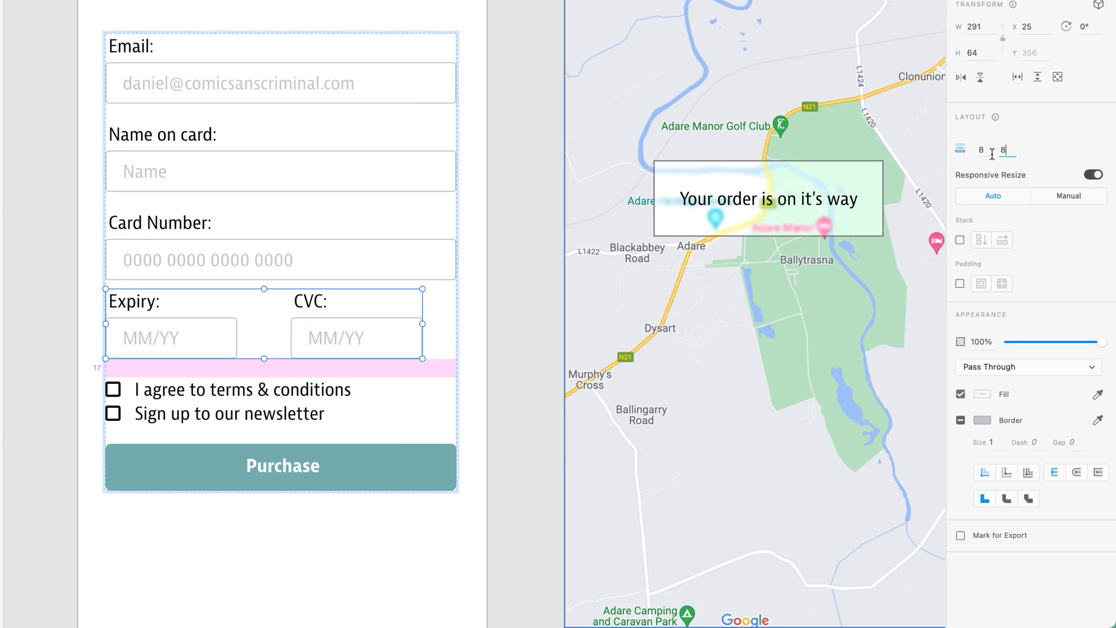
{"action": "key", "text": "shift+Tab"}
{"action": "type", "text": "16"}
{"action": "key", "text": "Tab"}
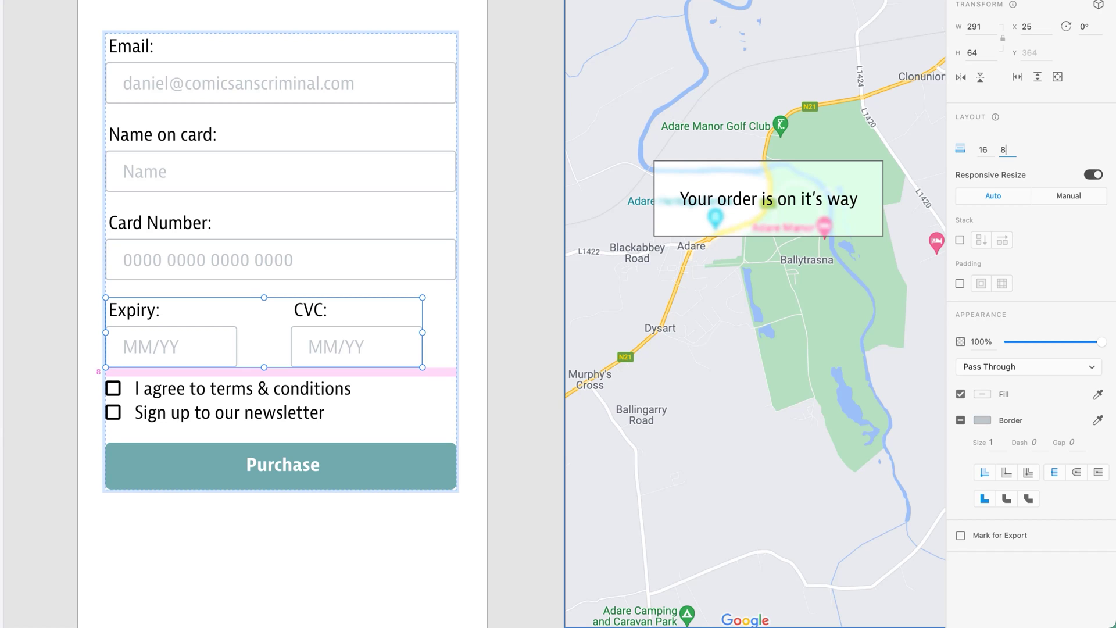
{"action": "key", "text": "Return"}
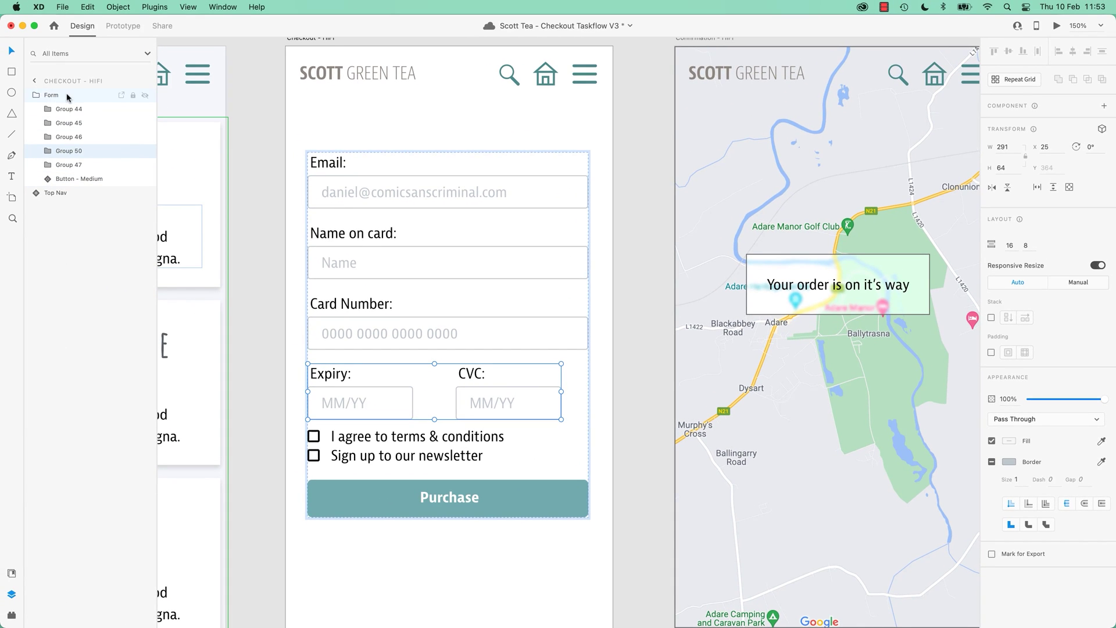
Rename the form's first field group layer to Email.
{"action": "left_click", "coordinate": [64, 95]}
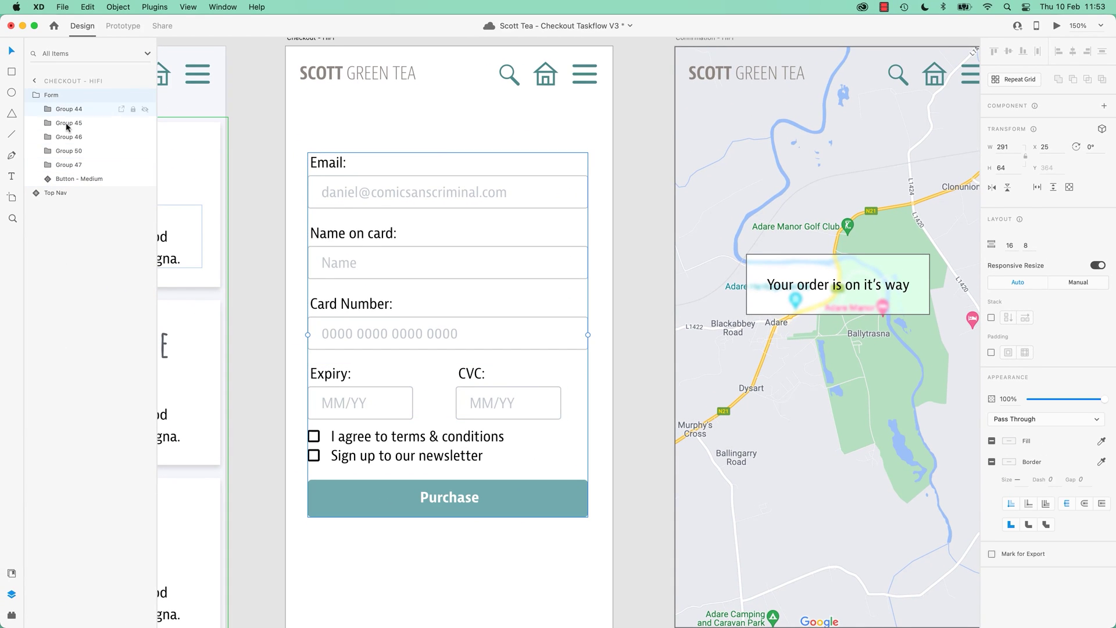
{"action": "left_click", "coordinate": [76, 109]}
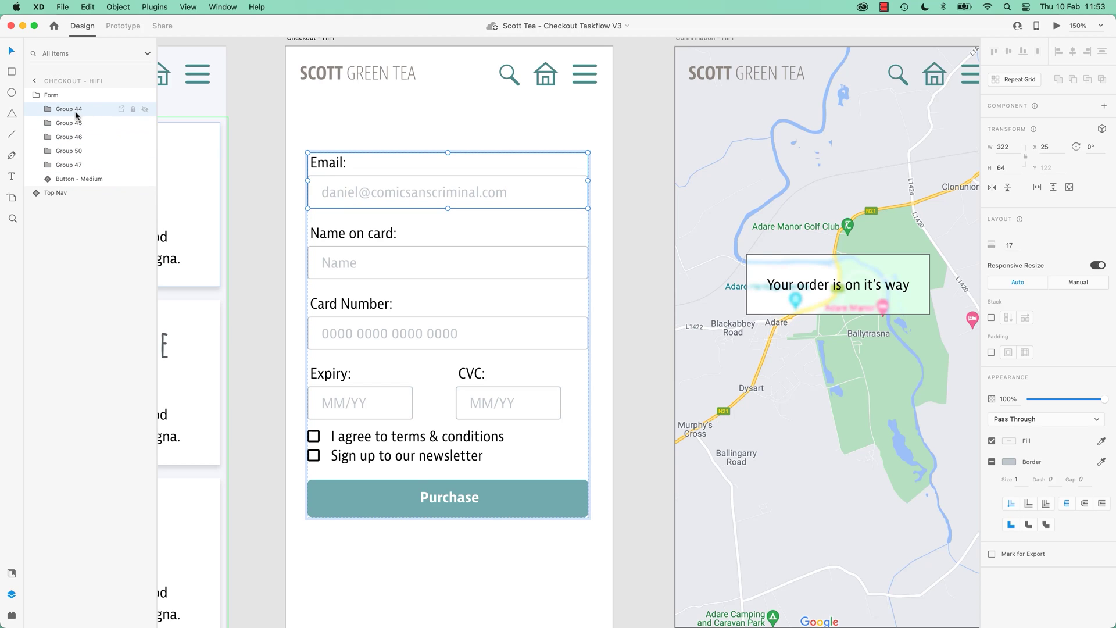
{"action": "double_click", "coordinate": [75, 112]}
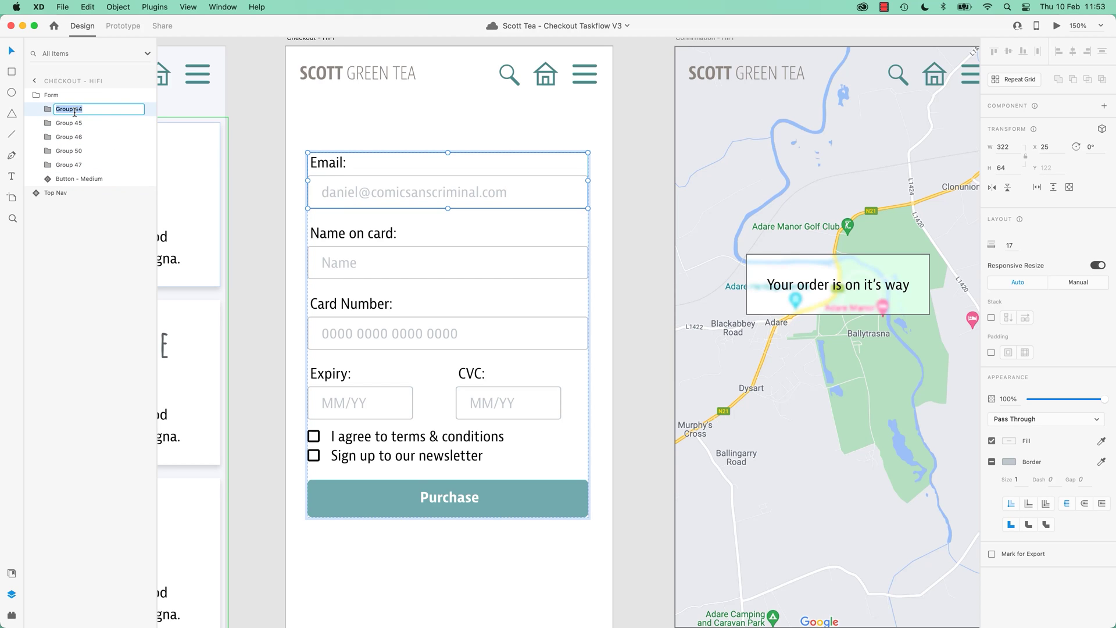
{"action": "type", "text": "Email"}
{"action": "key", "text": "Return"}
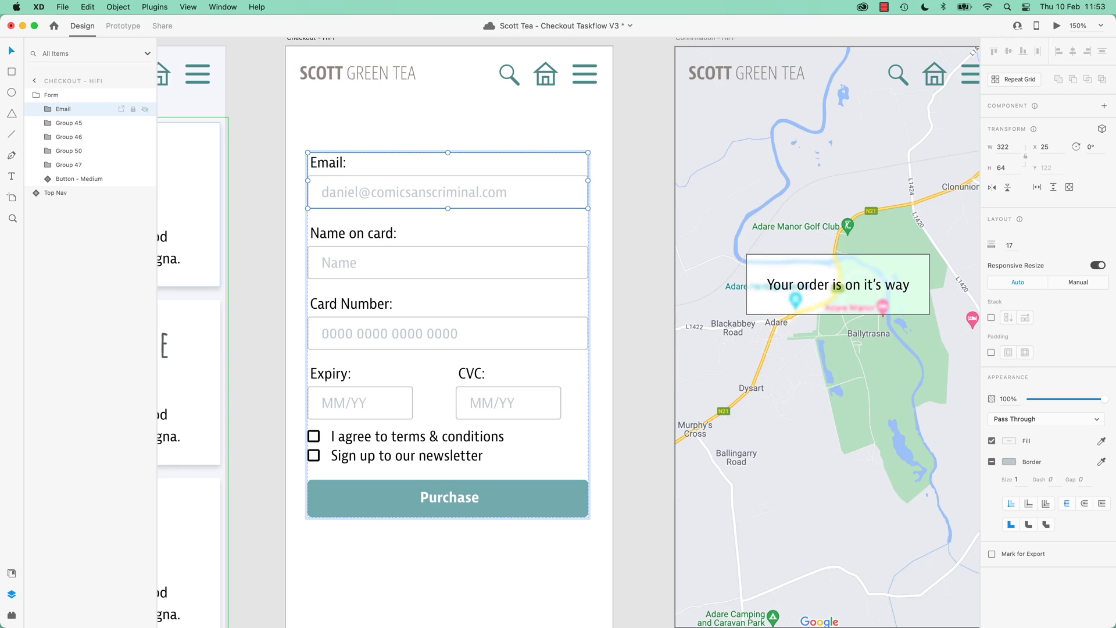
Return to the artboard list, leave the checkout artboard's name unchanged, and zoom to it.
{"action": "left_click", "coordinate": [35, 81]}
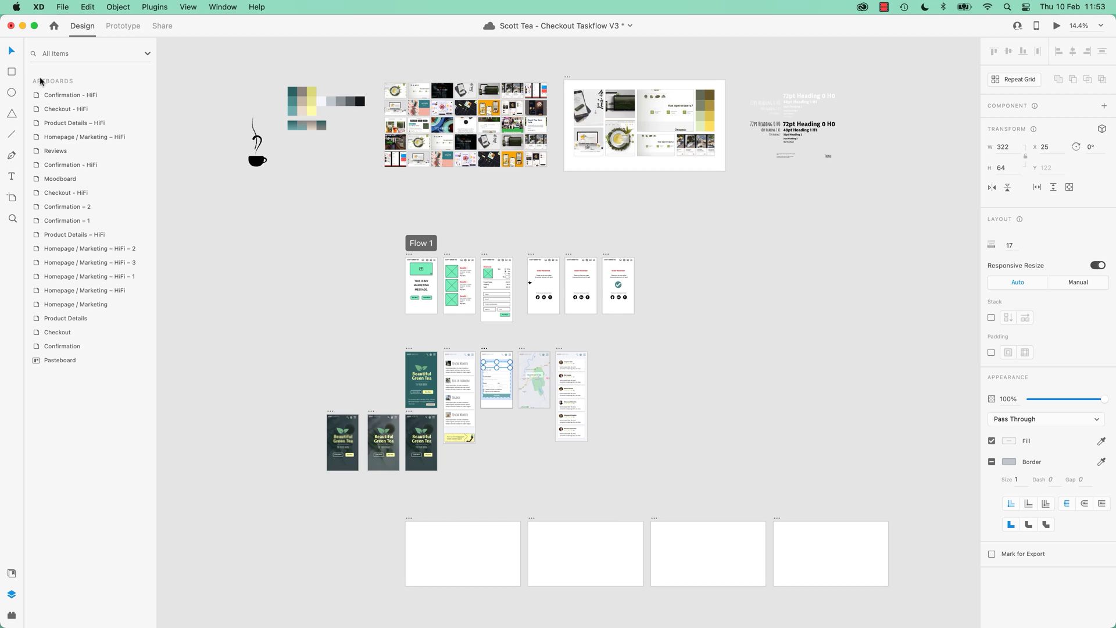
{"action": "right_click", "coordinate": [496, 360]}
{"action": "left_click", "coordinate": [496, 360]}
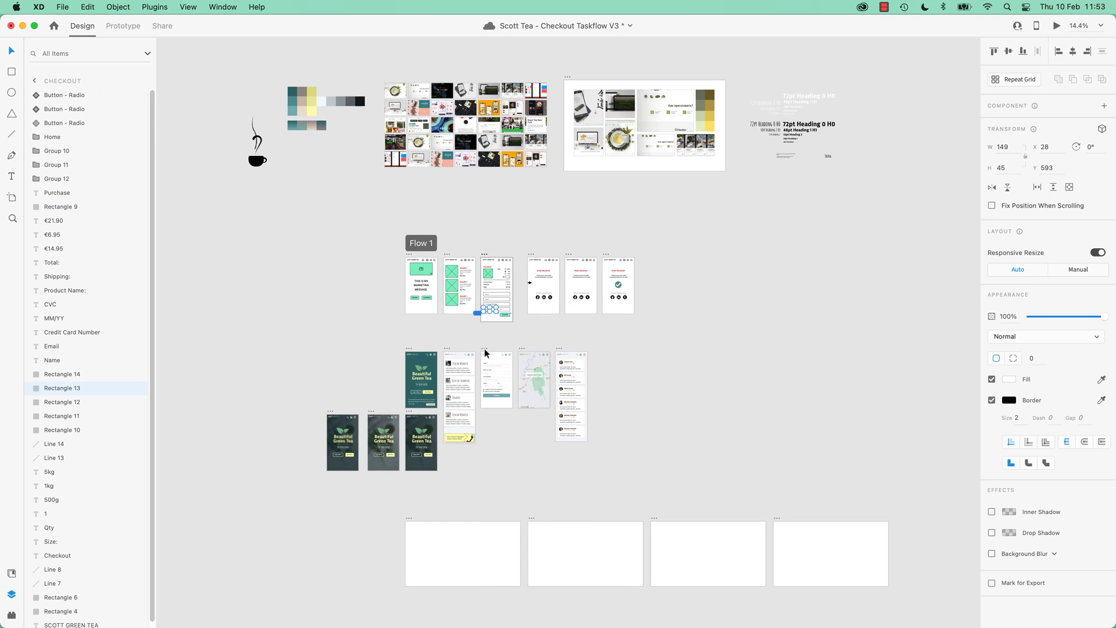
{"action": "double_click", "coordinate": [484, 347]}
{"action": "key", "text": "Return"}
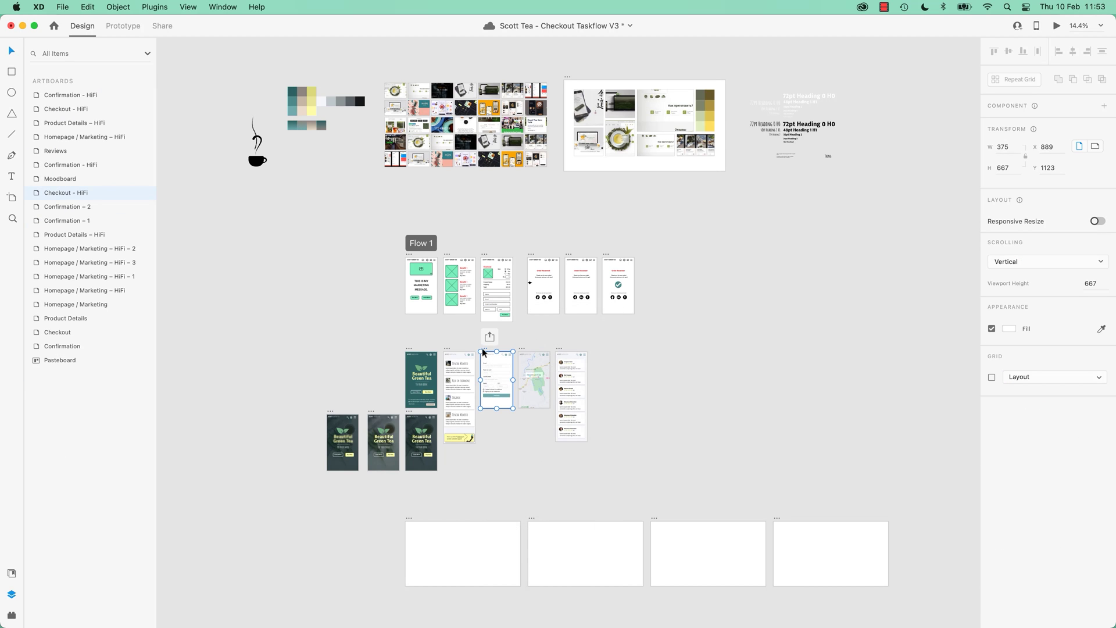
{"action": "key", "text": "super+3"}
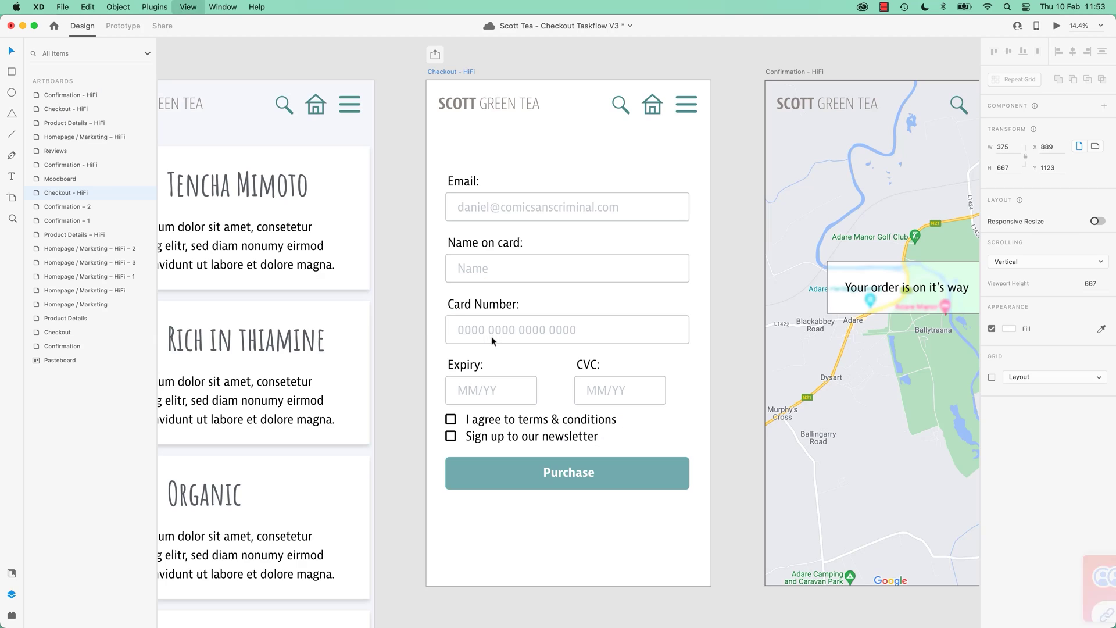
{"action": "left_click", "coordinate": [550, 207]}
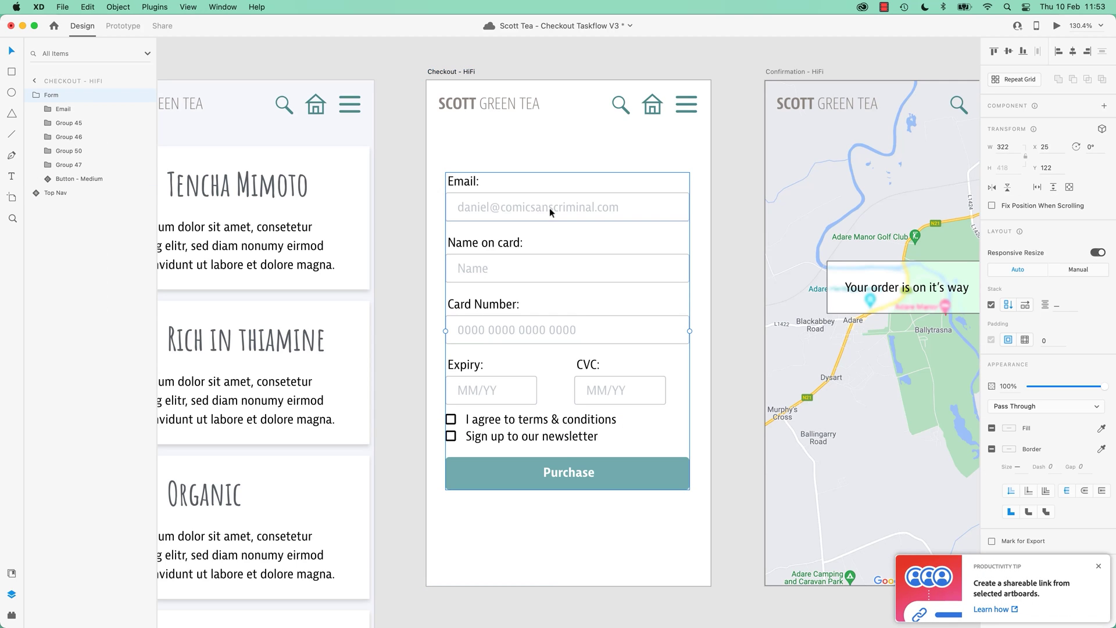
Rename the Name on card group layer to Name.
{"action": "left_click", "coordinate": [63, 111]}
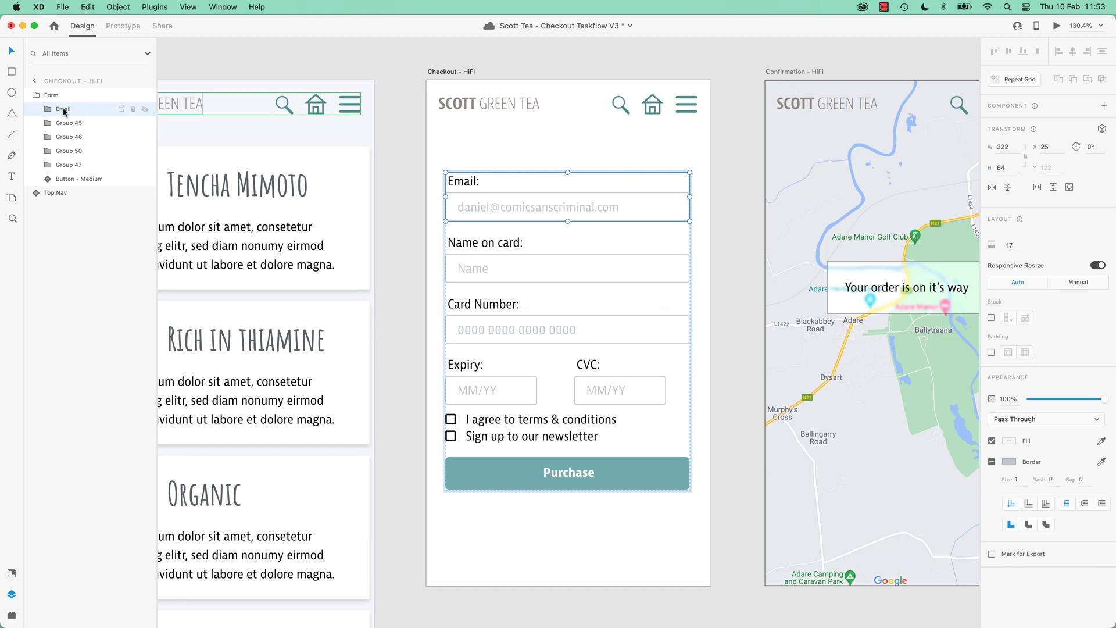
{"action": "double_click", "coordinate": [64, 109]}
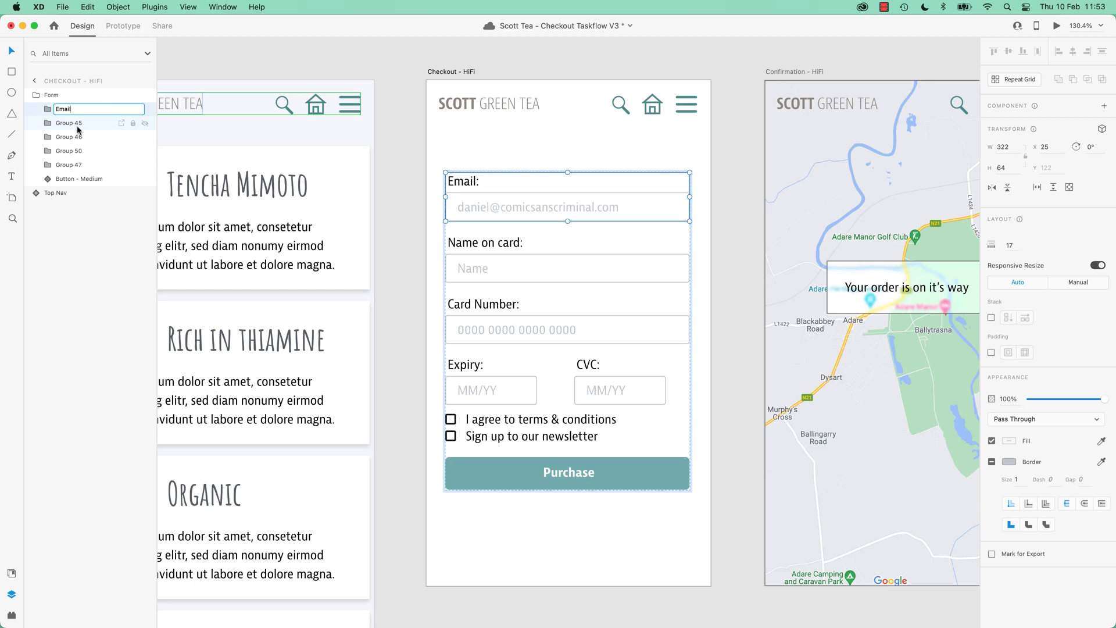
{"action": "left_click", "coordinate": [70, 128]}
{"action": "double_click", "coordinate": [69, 124]}
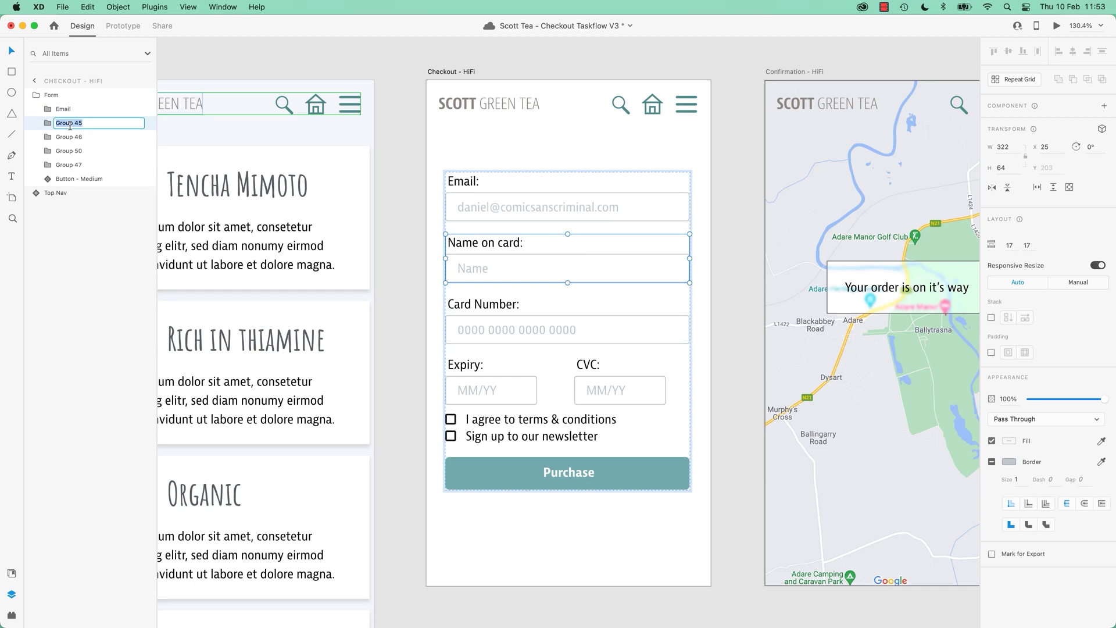
{"action": "type", "text": "Bane"}
{"action": "key", "text": "BackSpace"}
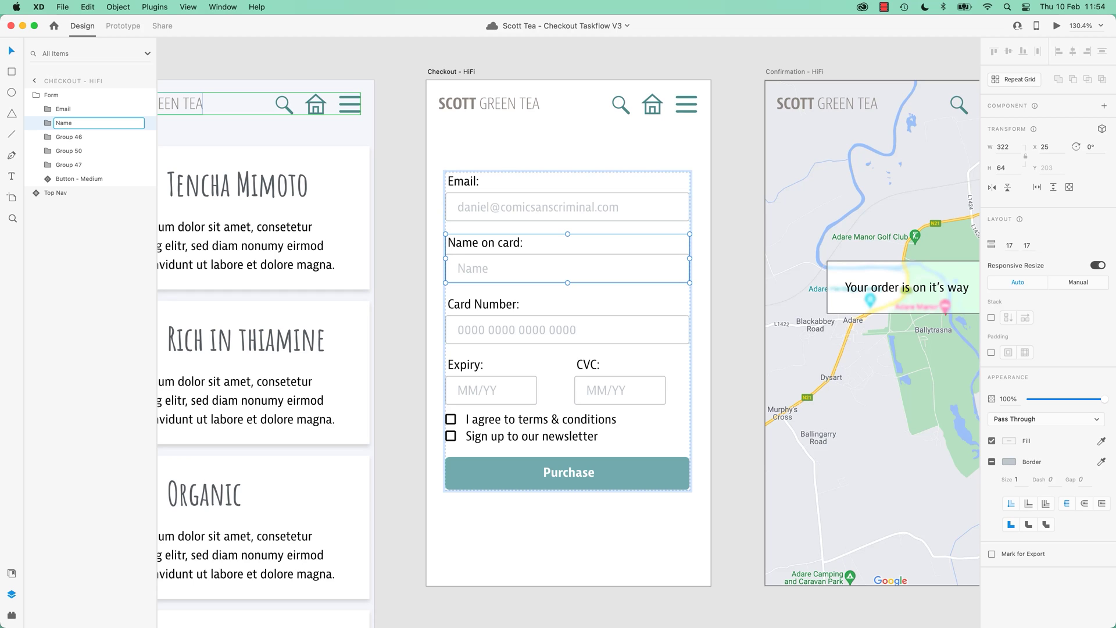
{"action": "type", "text": "e"}
{"action": "key", "text": "Tab"}
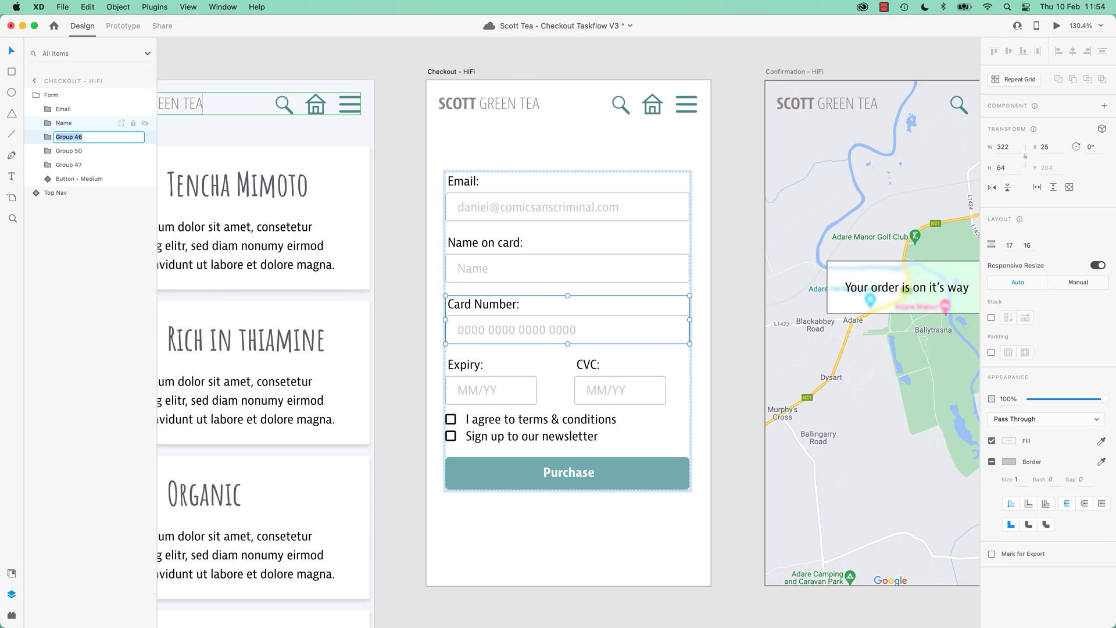
Rename the remaining groups Card, Exp CVC and Terms, then clear the selection.
{"action": "type", "text": "Card"}
{"action": "key", "text": "Tab"}
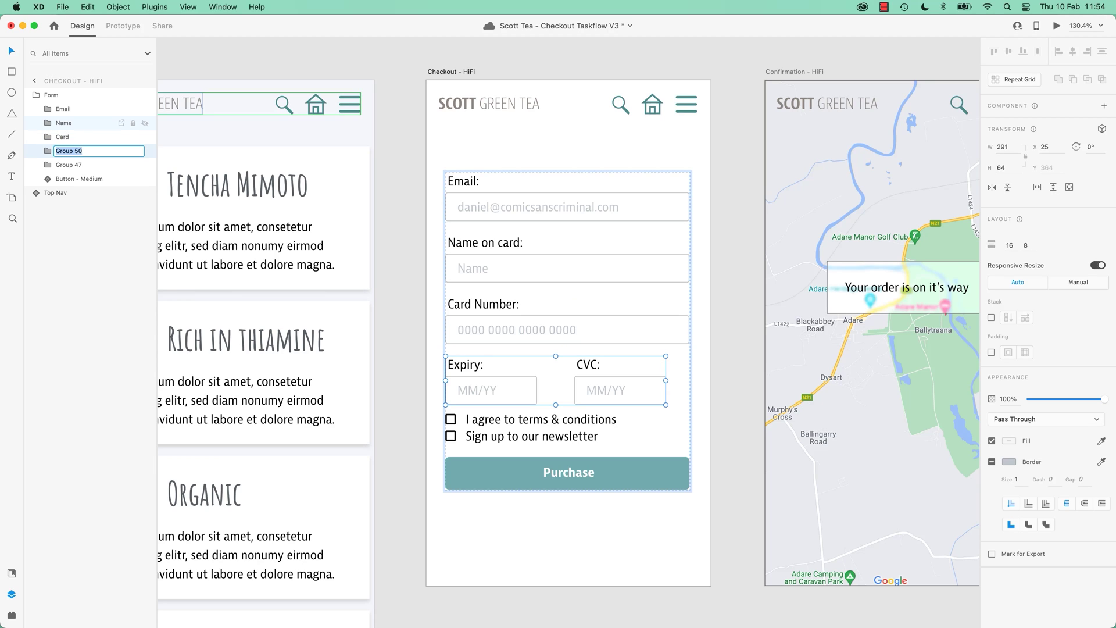
{"action": "type", "text": "Exp CVC"}
{"action": "key", "text": "Tab"}
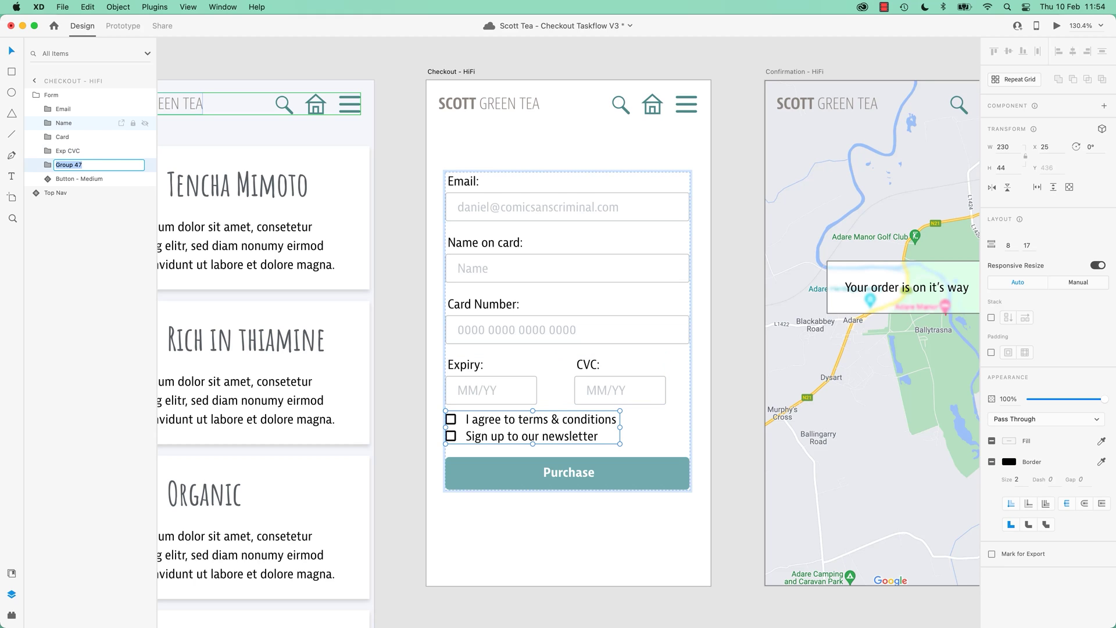
{"action": "type", "text": "Terms"}
{"action": "key", "text": "Tab"}
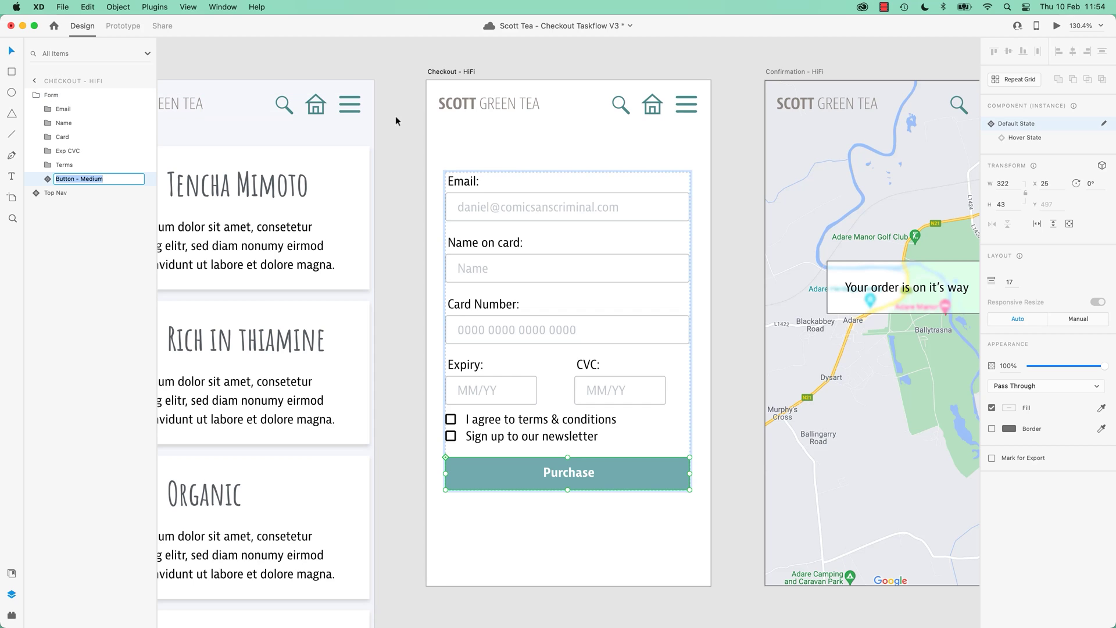
{"action": "left_click", "coordinate": [400, 85]}
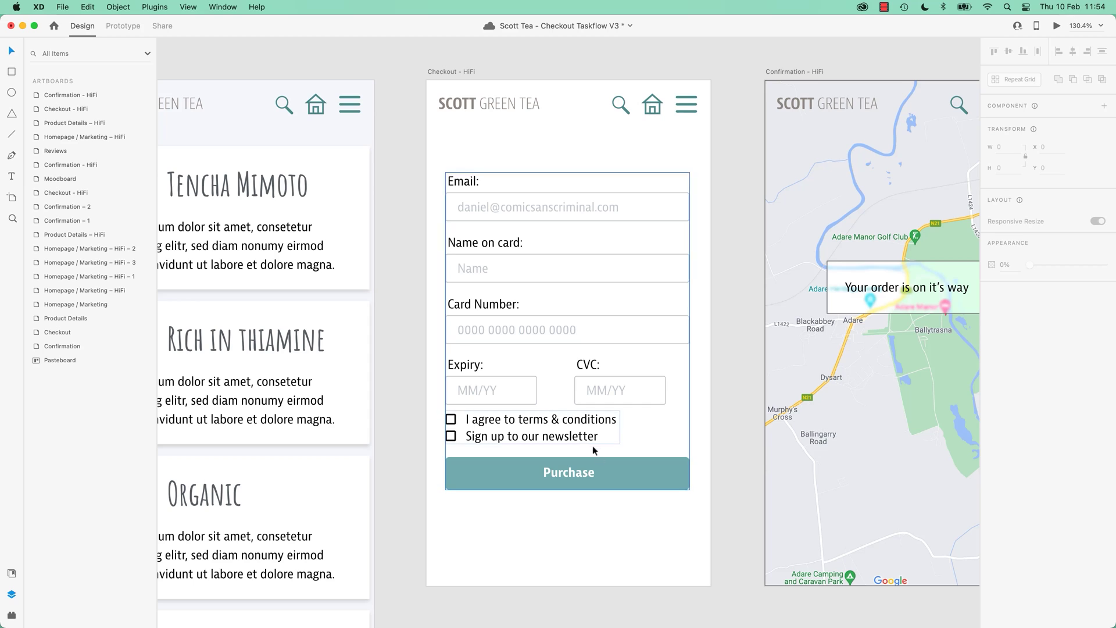
{"action": "left_click", "coordinate": [296, 256]}
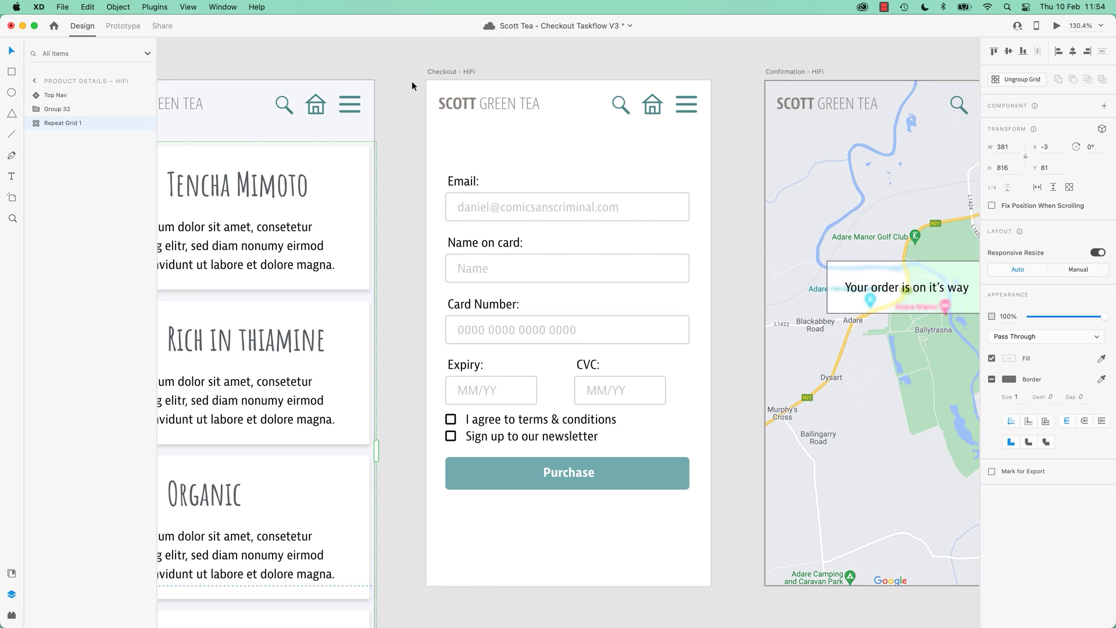
Group the News and Department services nav labels with their chevrons.
{"action": "scroll", "coordinate": [525, 132], "scroll_direction": "up", "scroll_amount": 5}
{"action": "scroll", "coordinate": [525, 132], "scroll_direction": "down", "scroll_amount": 1}
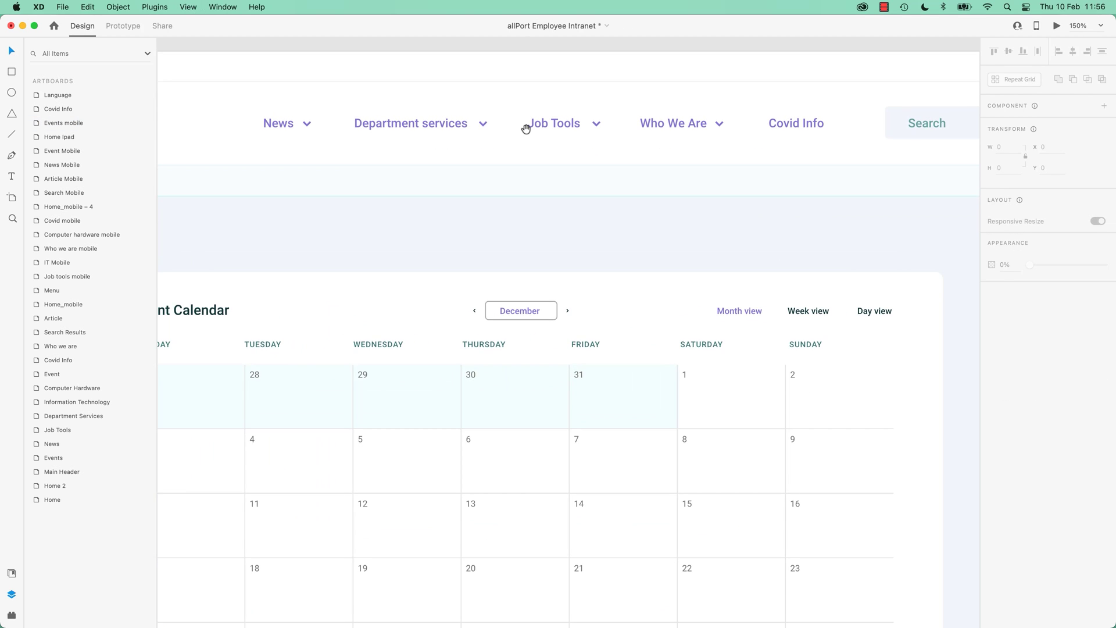
{"action": "left_click_drag", "start_coordinate": [525, 128], "coordinate": [588, 361]}
{"action": "left_click_drag", "start_coordinate": [473, 381], "coordinate": [436, 309]}
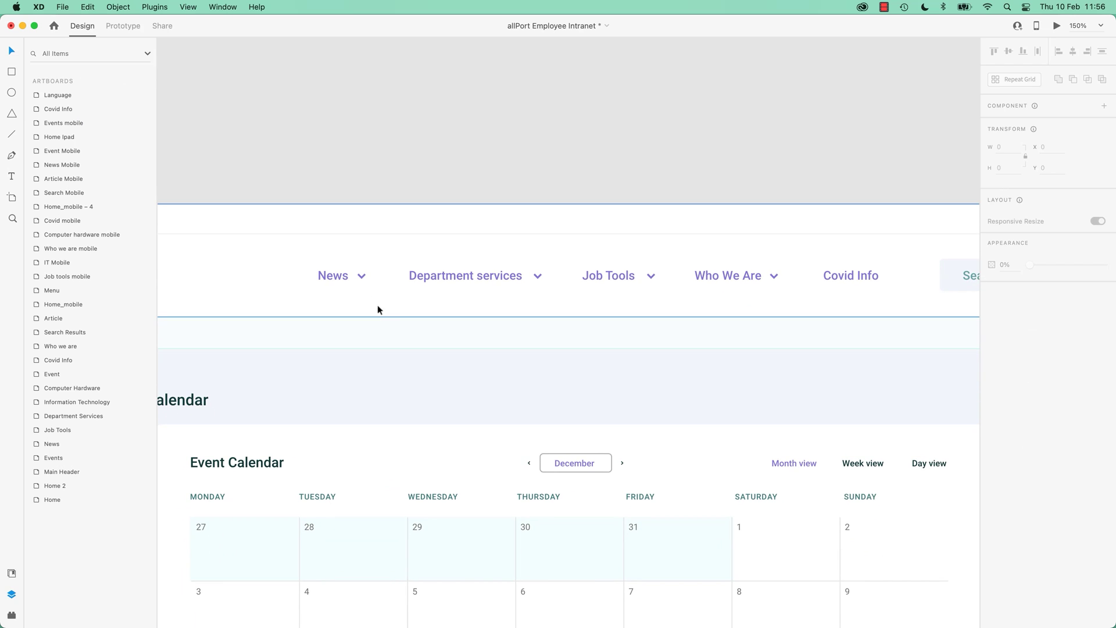
{"action": "left_click", "coordinate": [325, 277]}
{"action": "left_click", "coordinate": [364, 277], "text": "shift"}
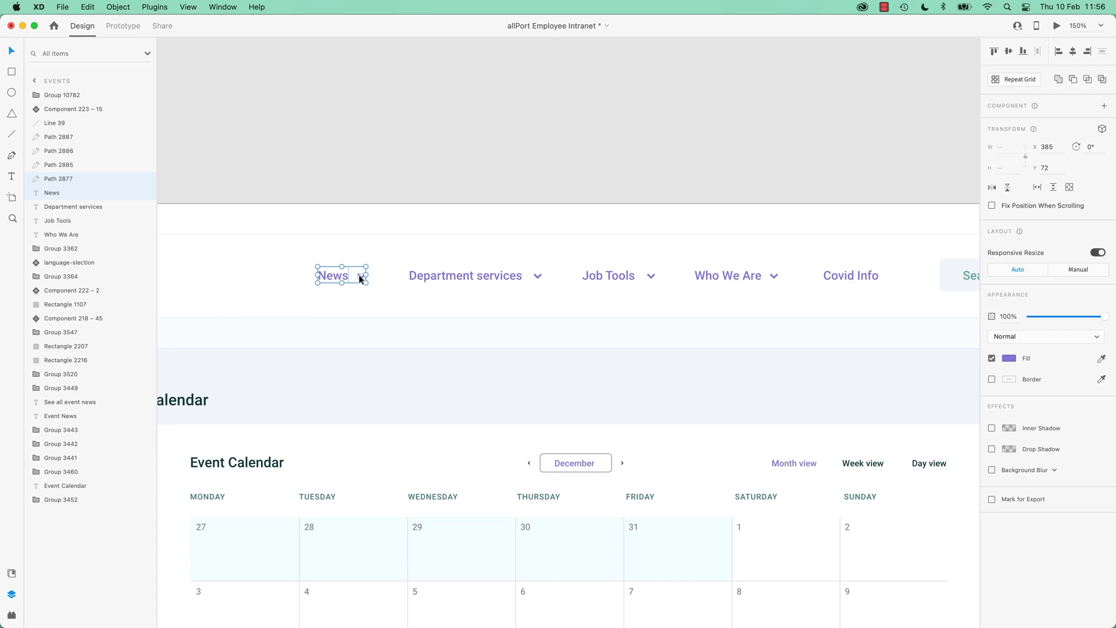
{"action": "key", "text": "super+g"}
{"action": "left_click", "coordinate": [486, 277]}
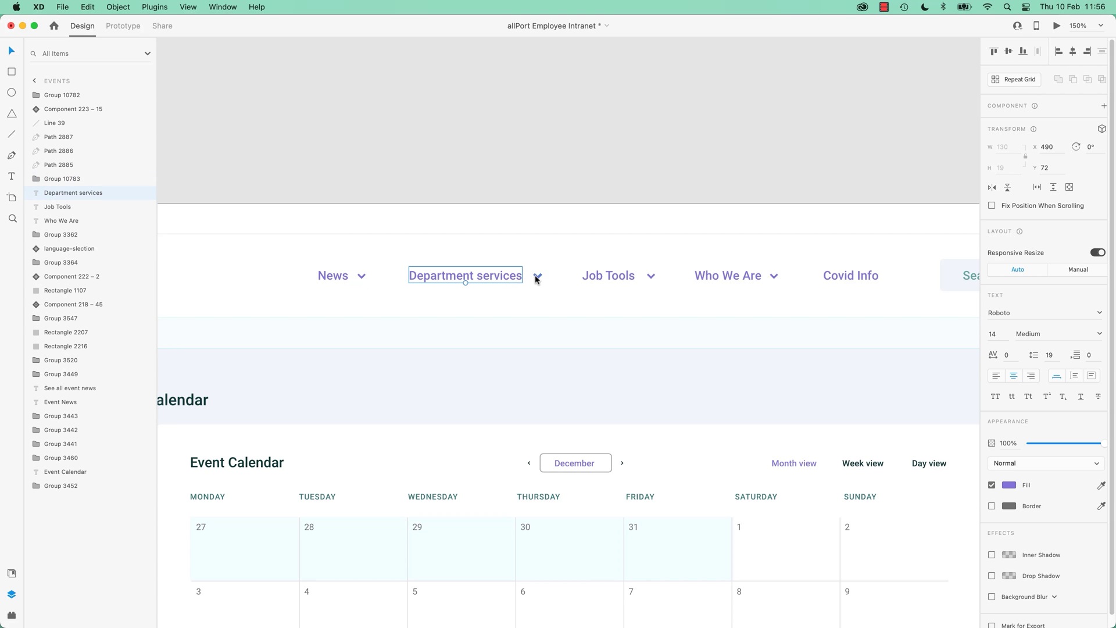
{"action": "left_click", "coordinate": [536, 275], "text": "shift"}
{"action": "key", "text": "super+g"}
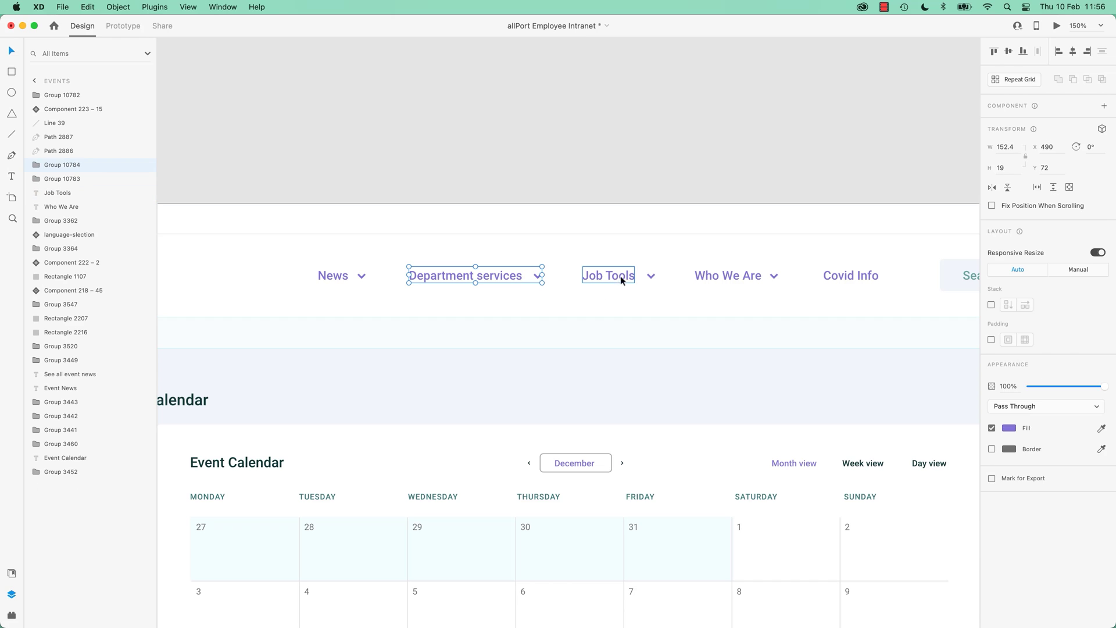
Group the Job Tools and Who We Are nav labels with their chevrons.
{"action": "left_click", "coordinate": [620, 276]}
{"action": "left_click", "coordinate": [650, 277], "text": "shift"}
{"action": "key", "text": "super+g"}
{"action": "left_click", "coordinate": [756, 278]}
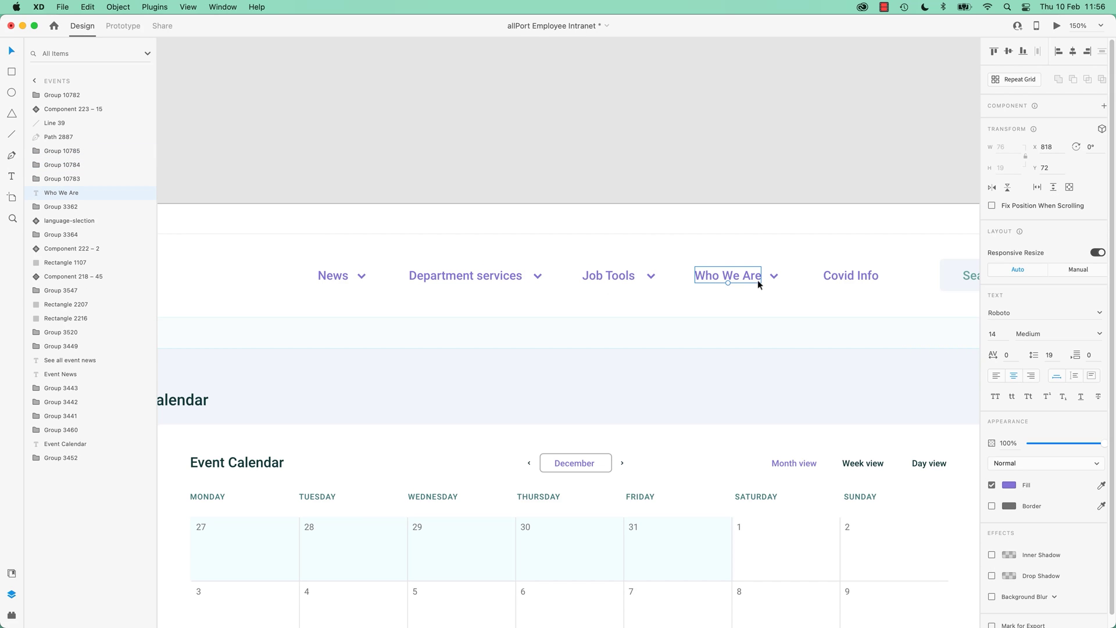
{"action": "left_click", "coordinate": [772, 278], "text": "shift"}
{"action": "key", "text": "super+g"}
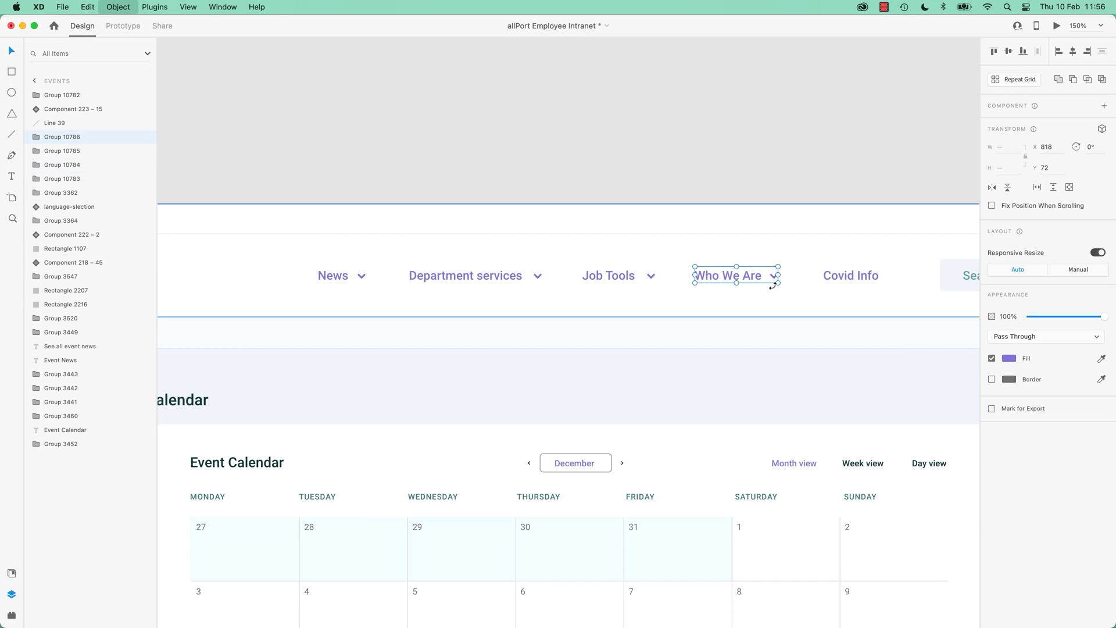
Group the search box and all five nav items together and make the group a stack.
{"action": "scroll", "coordinate": [581, 290], "scroll_direction": "right", "scroll_amount": 10}
{"action": "left_click", "coordinate": [399, 313]}
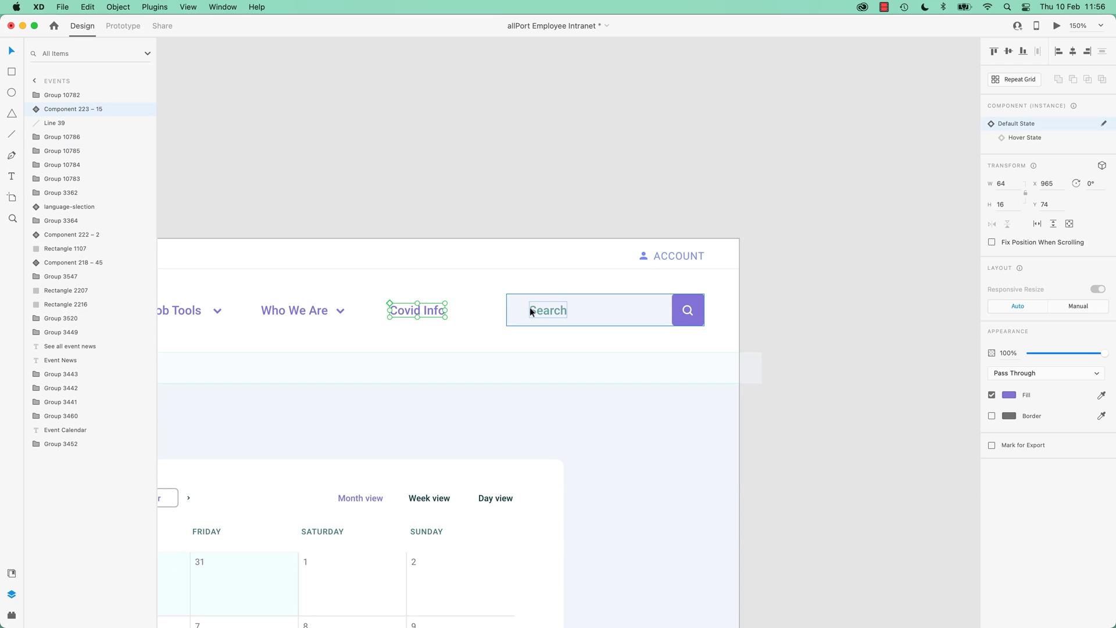
{"action": "left_click", "coordinate": [599, 310]}
{"action": "scroll", "coordinate": [542, 321], "scroll_direction": "down", "scroll_amount": 3}
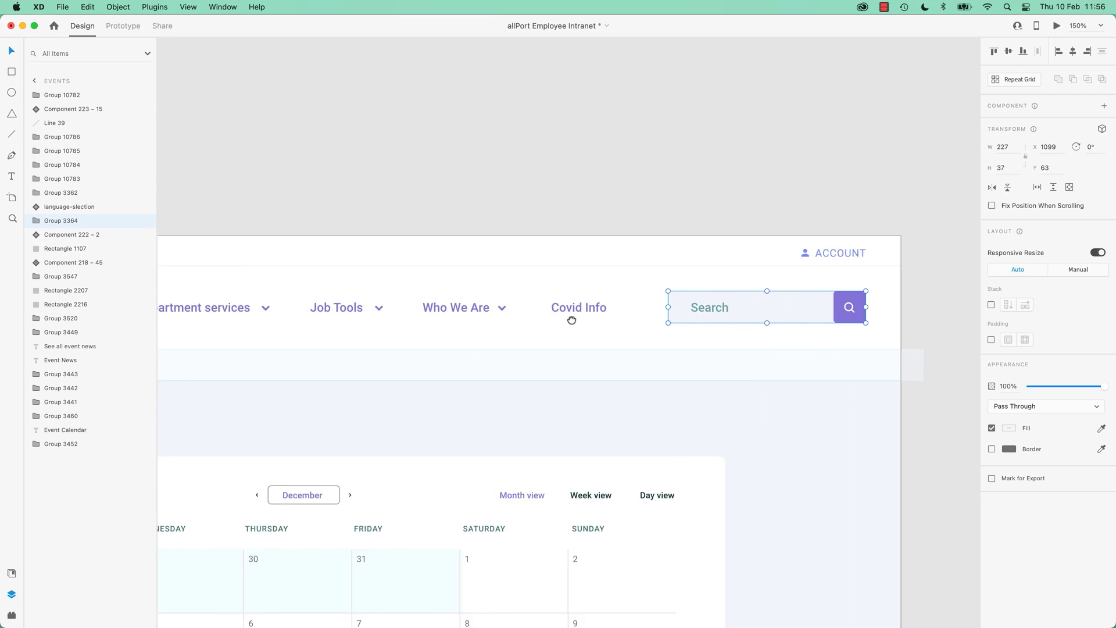
{"action": "scroll", "coordinate": [587, 316], "scroll_direction": "left", "scroll_amount": 5}
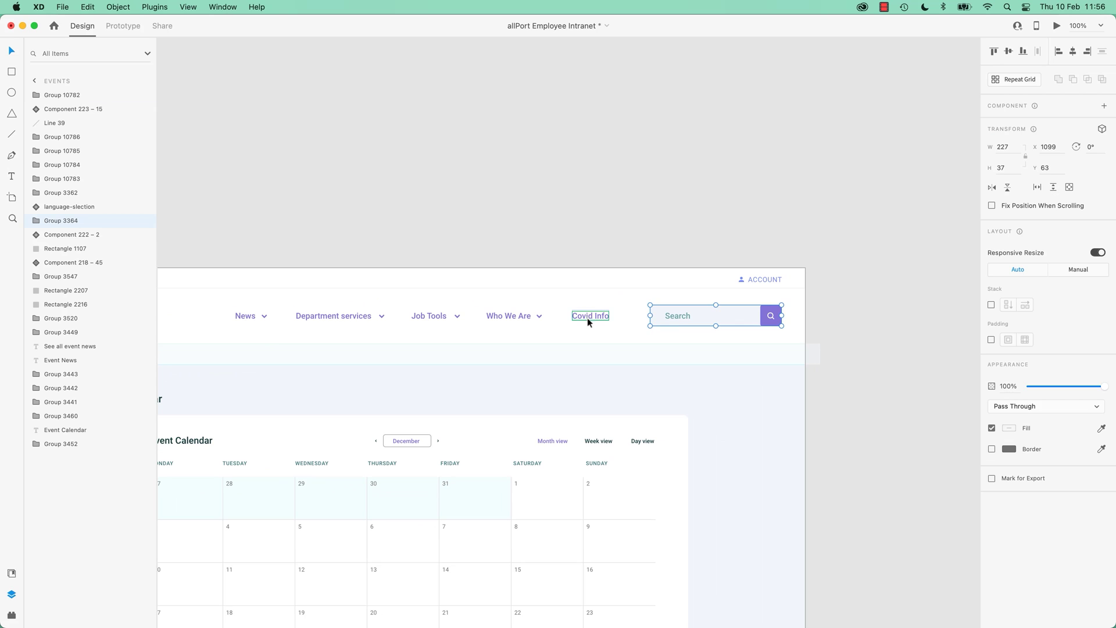
{"action": "left_click", "coordinate": [589, 316], "text": "shift"}
{"action": "left_click", "coordinate": [516, 314], "text": "shift"}
{"action": "left_click", "coordinate": [434, 316], "text": "shift"}
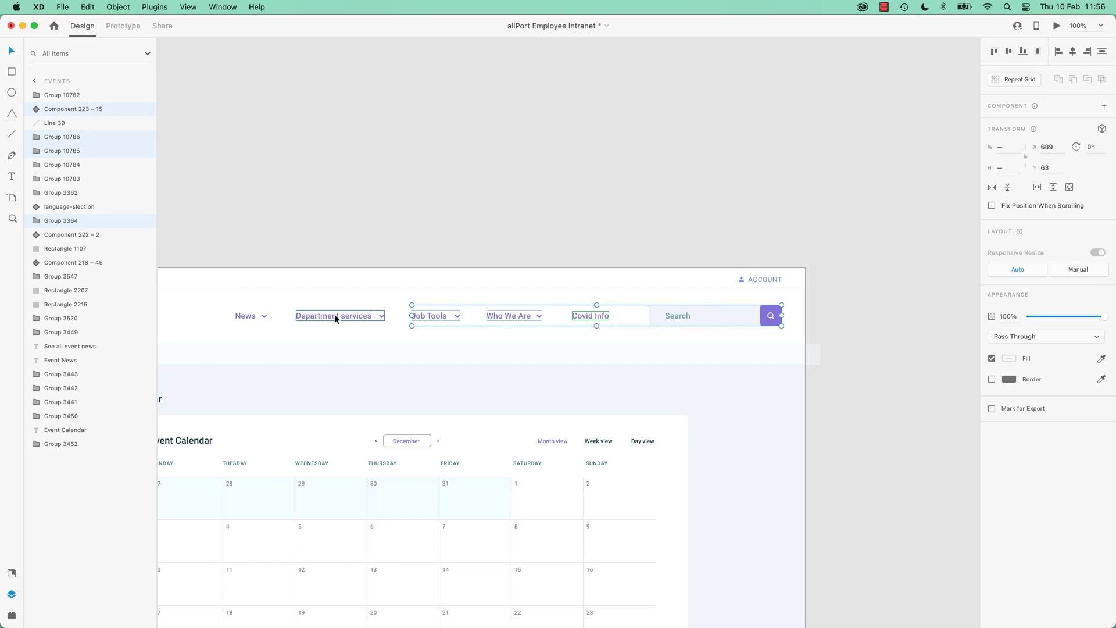
{"action": "left_click", "coordinate": [333, 314], "text": "shift"}
{"action": "left_click", "coordinate": [249, 315], "text": "shift"}
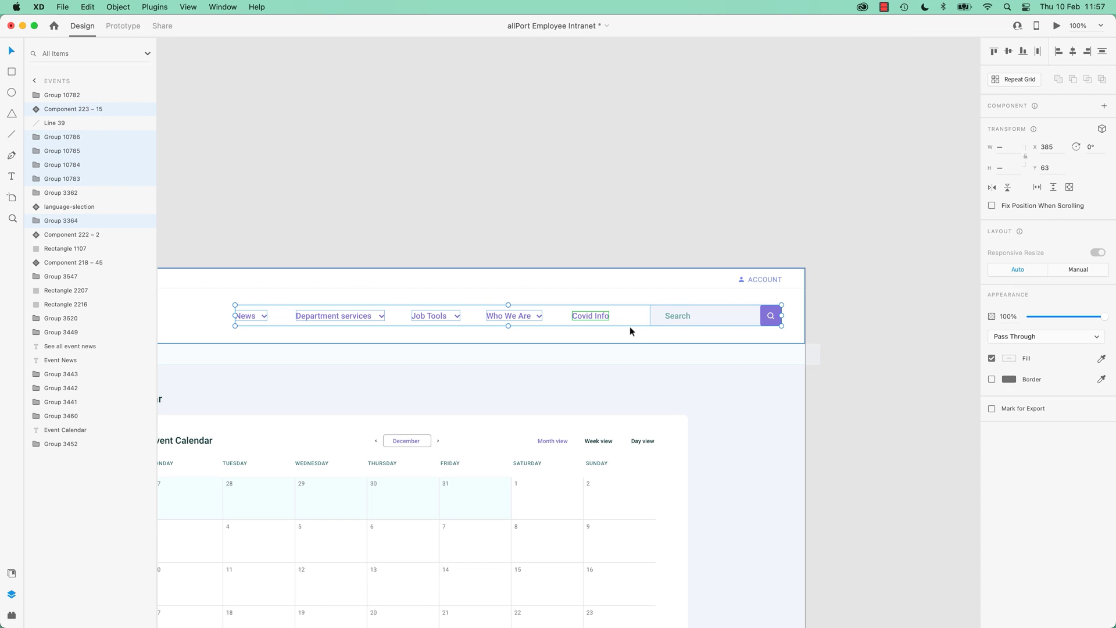
{"action": "key", "text": "super+g"}
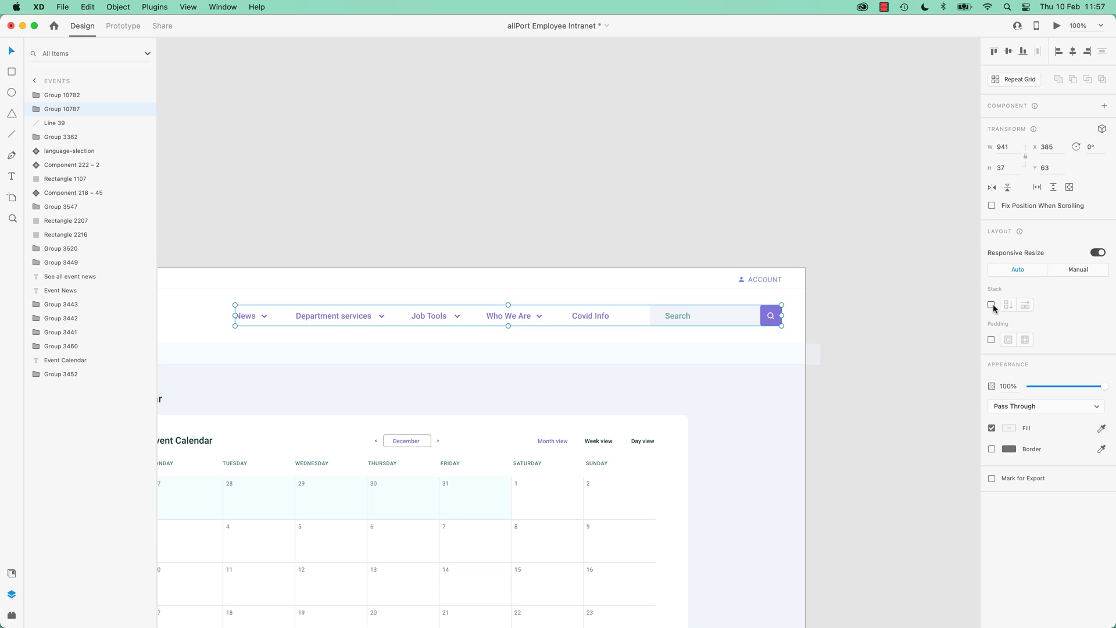
{"action": "left_click", "coordinate": [991, 305]}
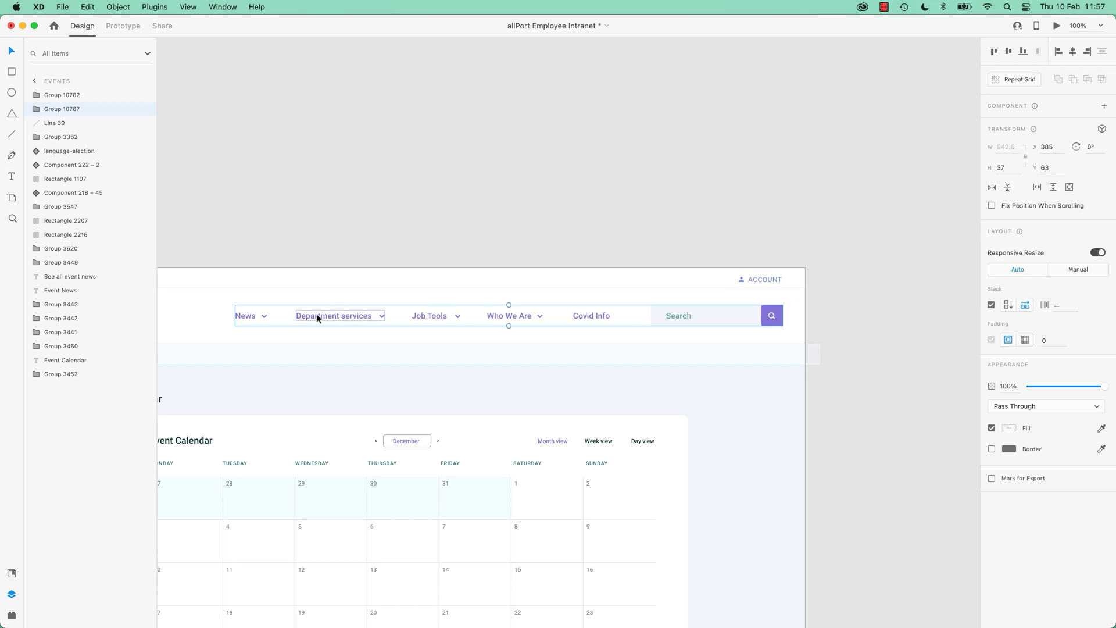
Move Department services to just before Search in the nav stack.
{"action": "left_click_drag", "start_coordinate": [316, 314], "coordinate": [424, 314]}
{"action": "key", "text": "super+z"}
{"action": "double_click", "coordinate": [334, 315]}
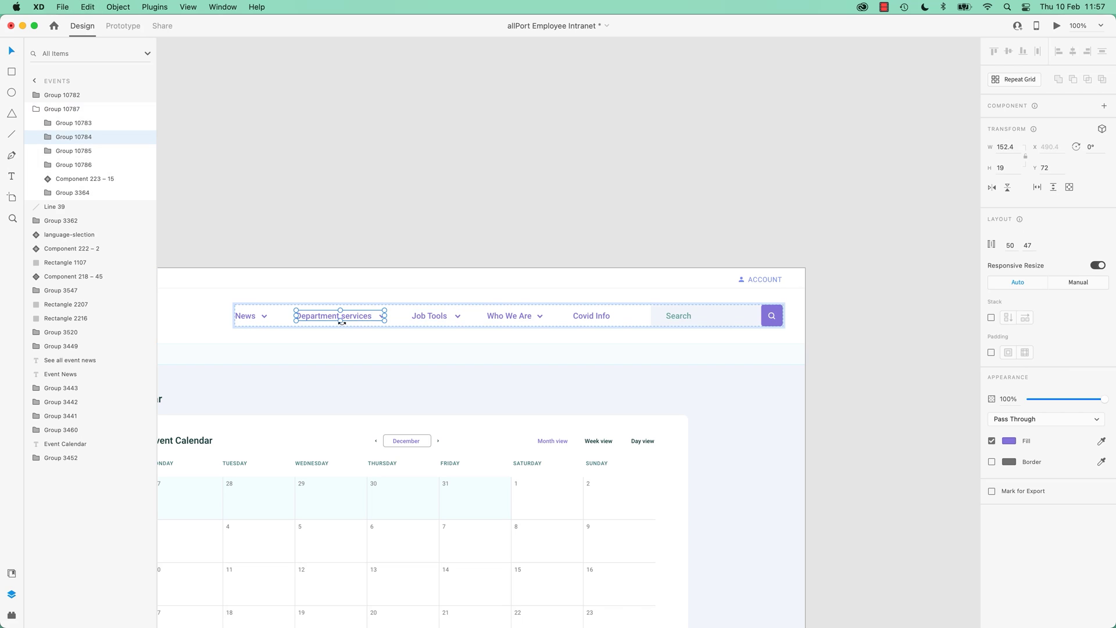
{"action": "left_click_drag", "start_coordinate": [332, 315], "coordinate": [569, 315]}
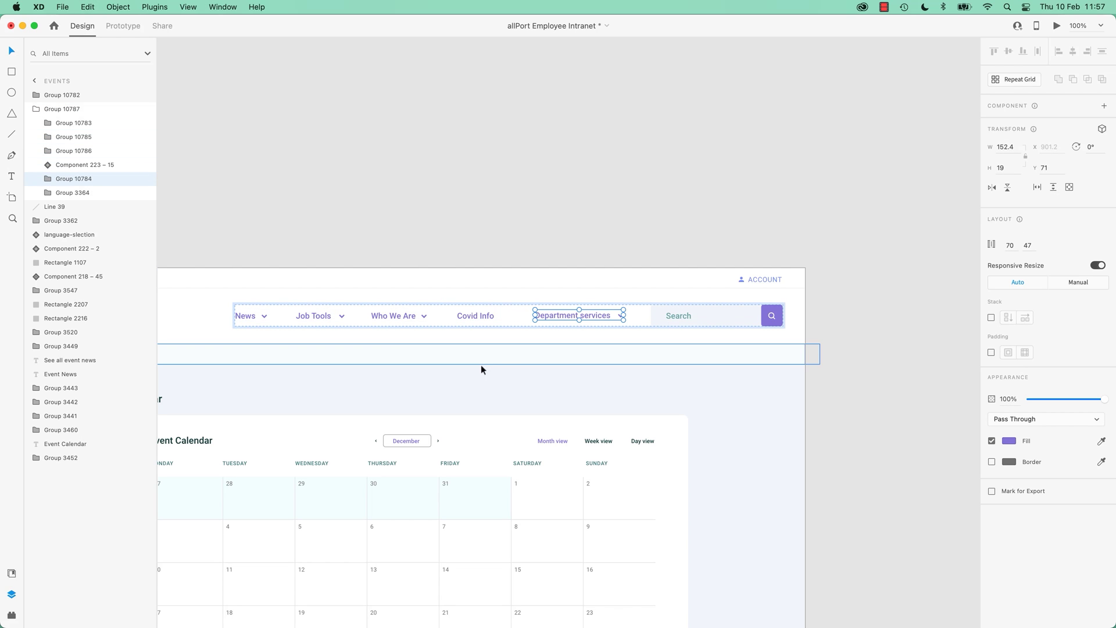
Move Job Tools after Covid Info, then bring Covid Info and Search to the front.
{"action": "left_click", "coordinate": [253, 316]}
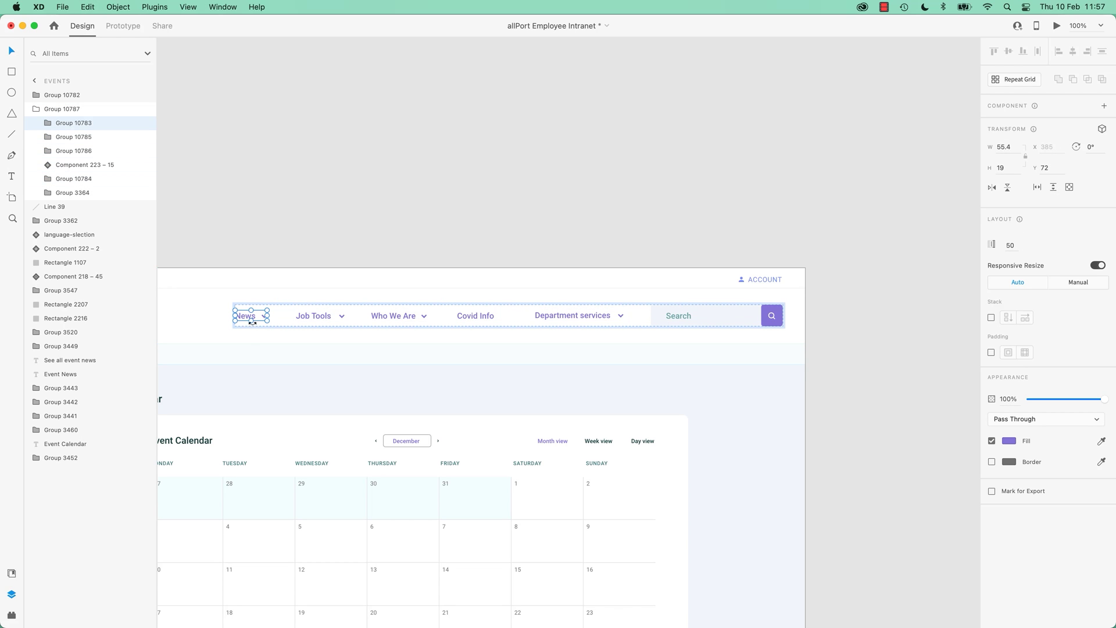
{"action": "left_click", "coordinate": [305, 316]}
{"action": "left_click_drag", "start_coordinate": [306, 316], "coordinate": [496, 319]}
{"action": "left_click_drag", "start_coordinate": [400, 316], "coordinate": [263, 318]}
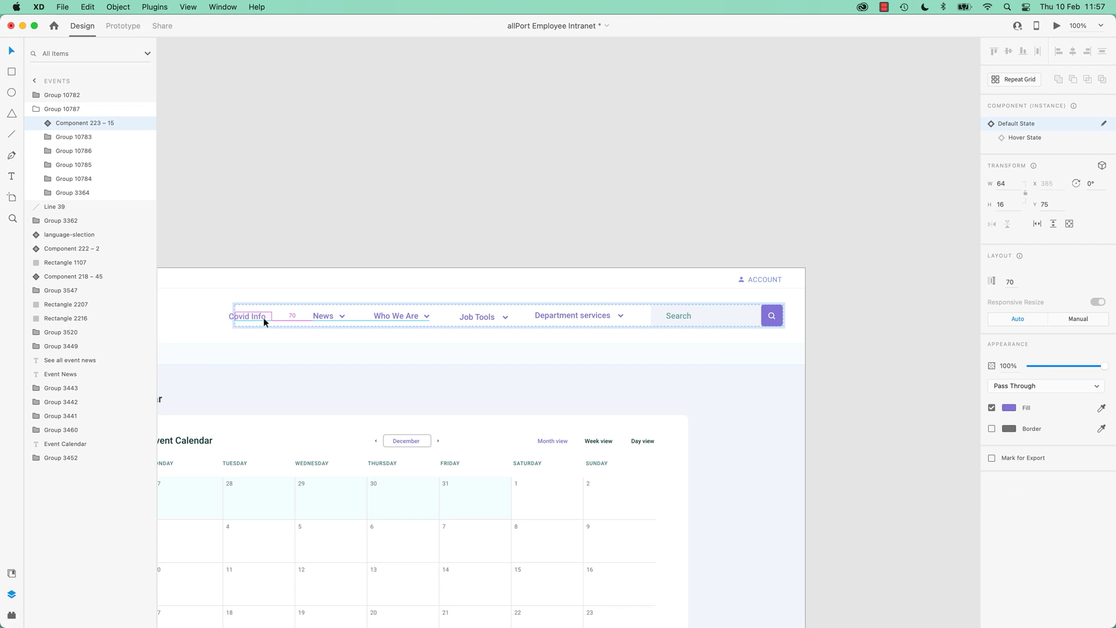
{"action": "left_click", "coordinate": [721, 318]}
{"action": "left_click_drag", "start_coordinate": [721, 317], "coordinate": [314, 316]}
Bring the Events mobile page into view and check its Event Calendar and Event News sections.
{"action": "left_click", "coordinate": [858, 342]}
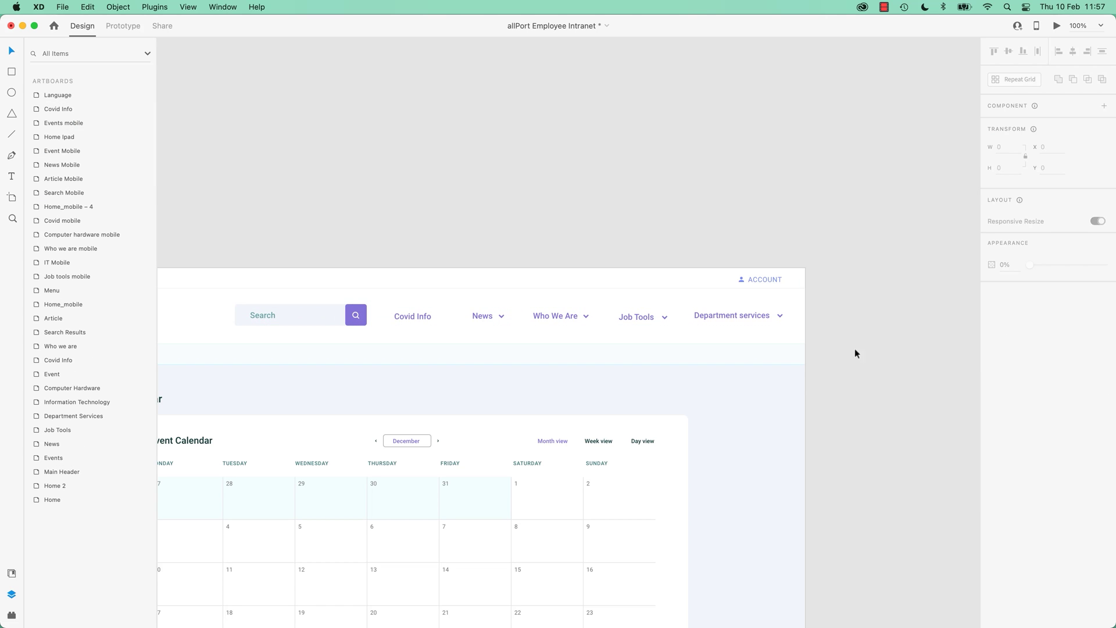
{"action": "left_click_drag", "start_coordinate": [854, 347], "coordinate": [461, 394]}
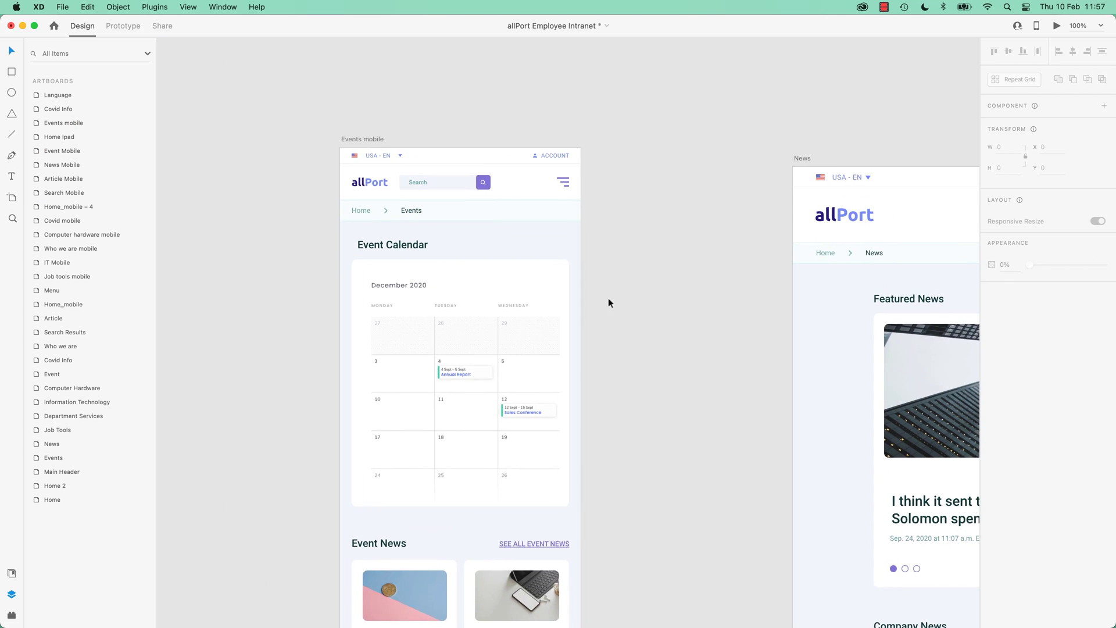
{"action": "left_click_drag", "start_coordinate": [621, 348], "coordinate": [617, 301]}
{"action": "left_click_drag", "start_coordinate": [305, 221], "coordinate": [412, 262]}
{"action": "left_click_drag", "start_coordinate": [308, 201], "coordinate": [430, 282]}
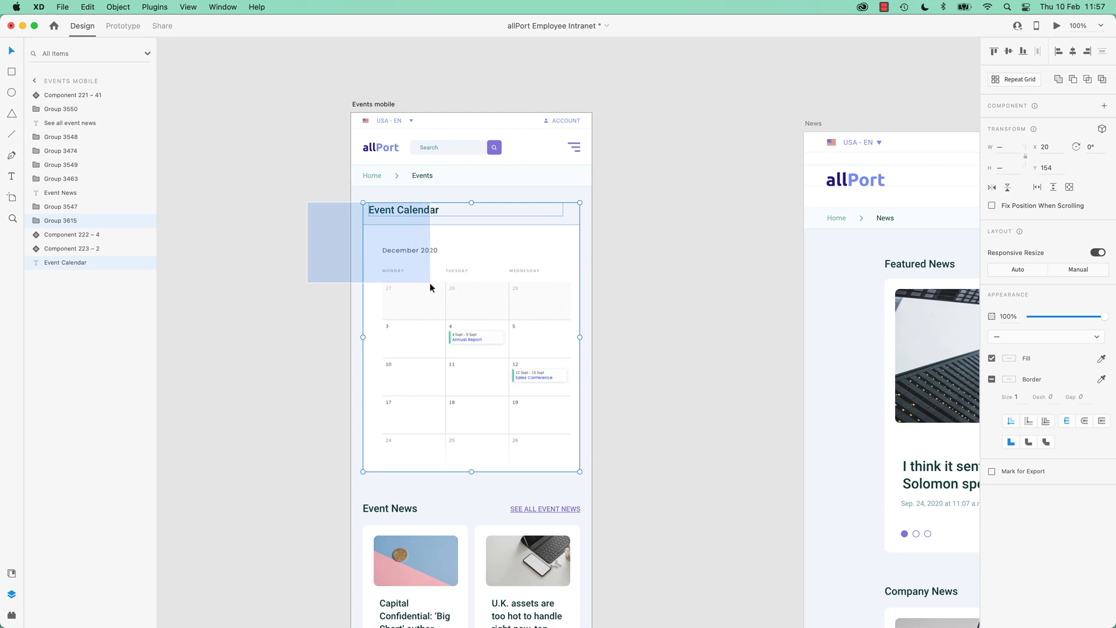
{"action": "left_click", "coordinate": [712, 249]}
{"action": "left_click", "coordinate": [420, 215]}
{"action": "left_click", "coordinate": [417, 233]}
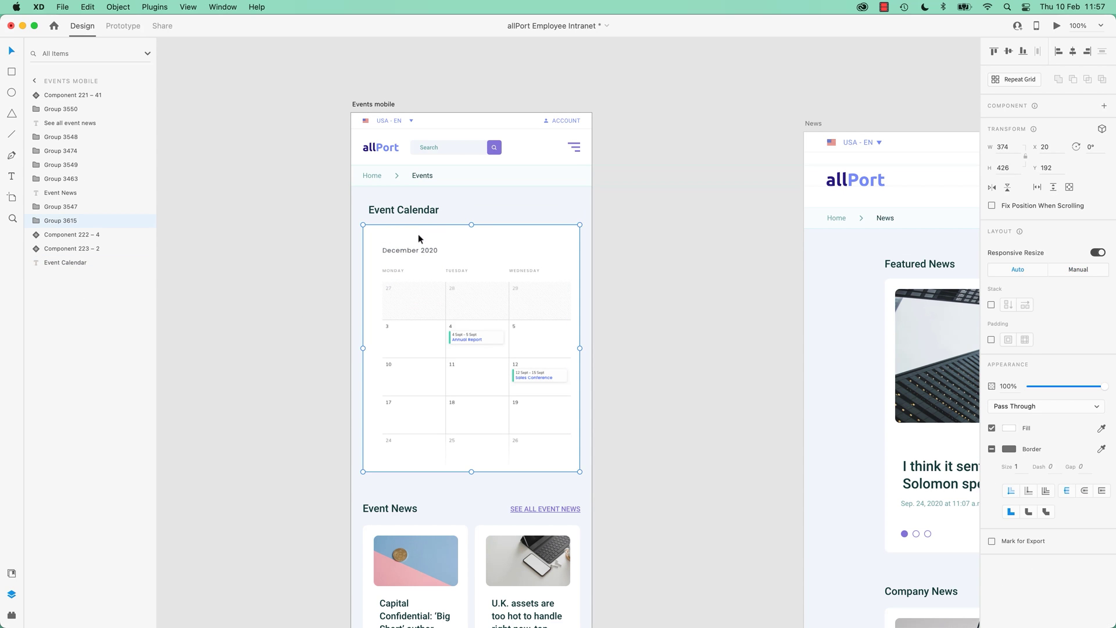
{"action": "left_click", "coordinate": [415, 213]}
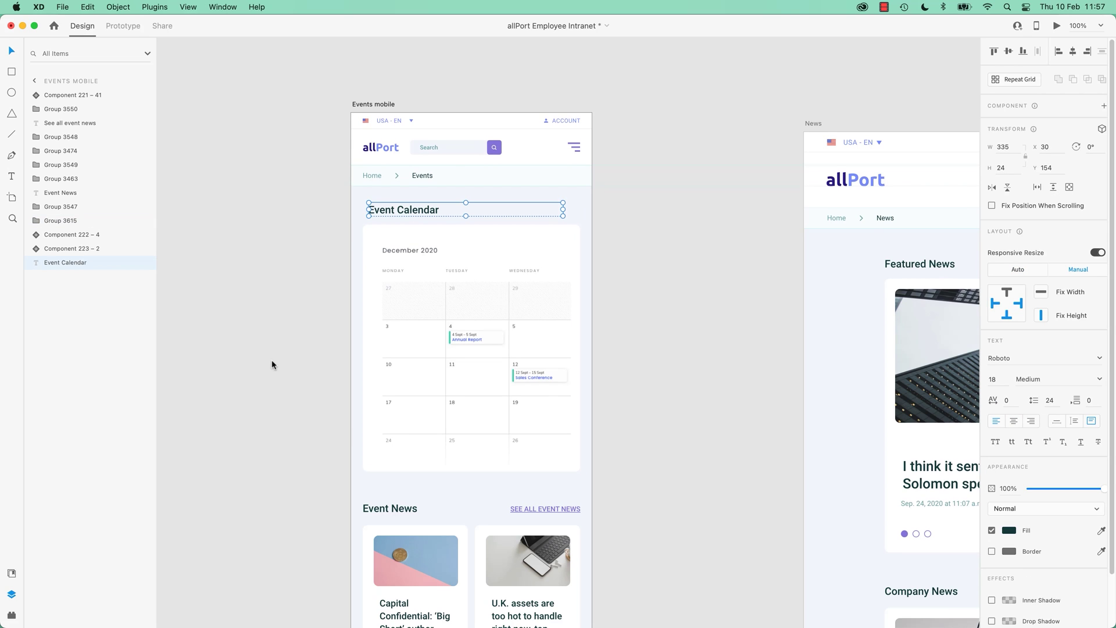
{"action": "scroll", "coordinate": [273, 363], "scroll_direction": "down", "scroll_amount": 4}
{"action": "left_click", "coordinate": [395, 401]}
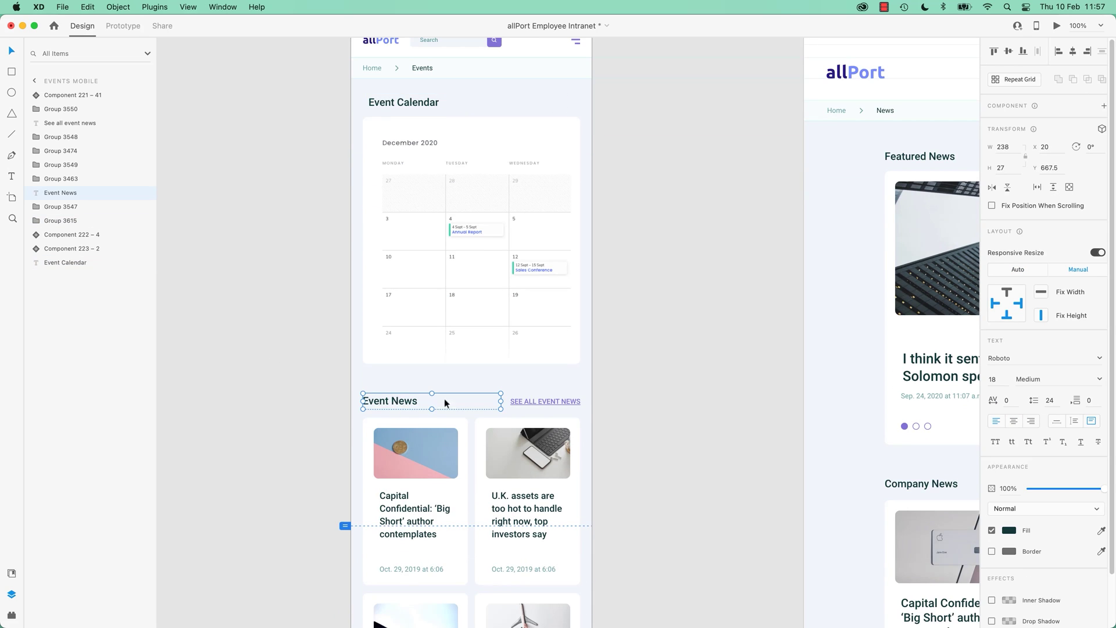
{"action": "left_click", "coordinate": [557, 402], "text": "shift"}
{"action": "left_click", "coordinate": [627, 406]}
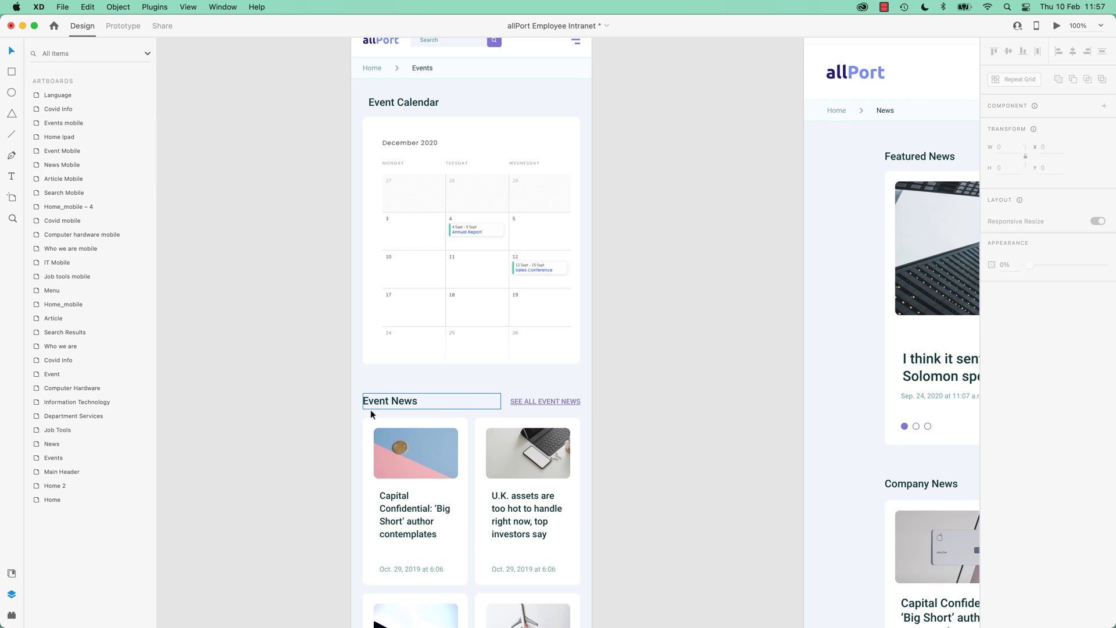
{"action": "scroll", "coordinate": [423, 290], "scroll_direction": "down", "scroll_amount": 9}
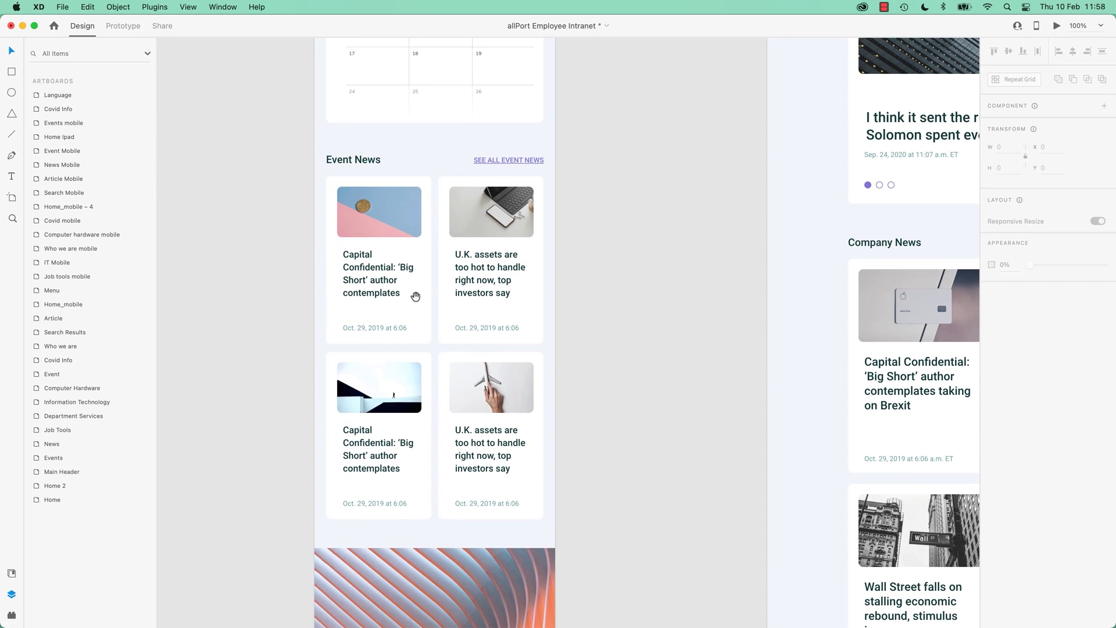
Group all Events mobile page layers and make the group a 414-px vertical stack.
{"action": "key", "text": "super+minus"}
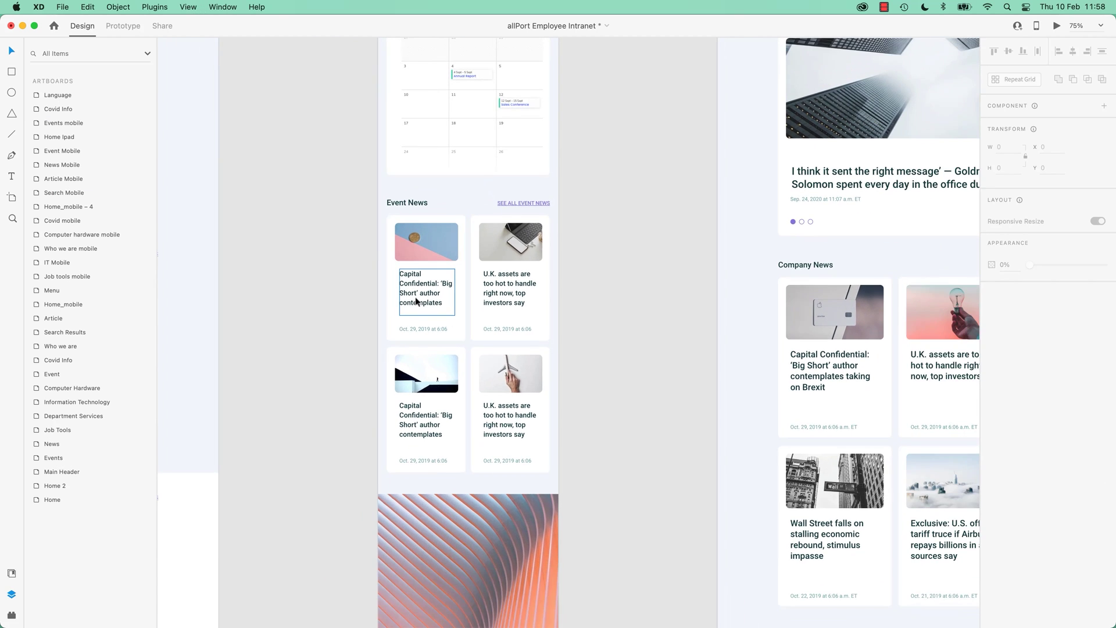
{"action": "key", "text": "super+minus"}
{"action": "left_click_drag", "start_coordinate": [423, 297], "coordinate": [349, 299]}
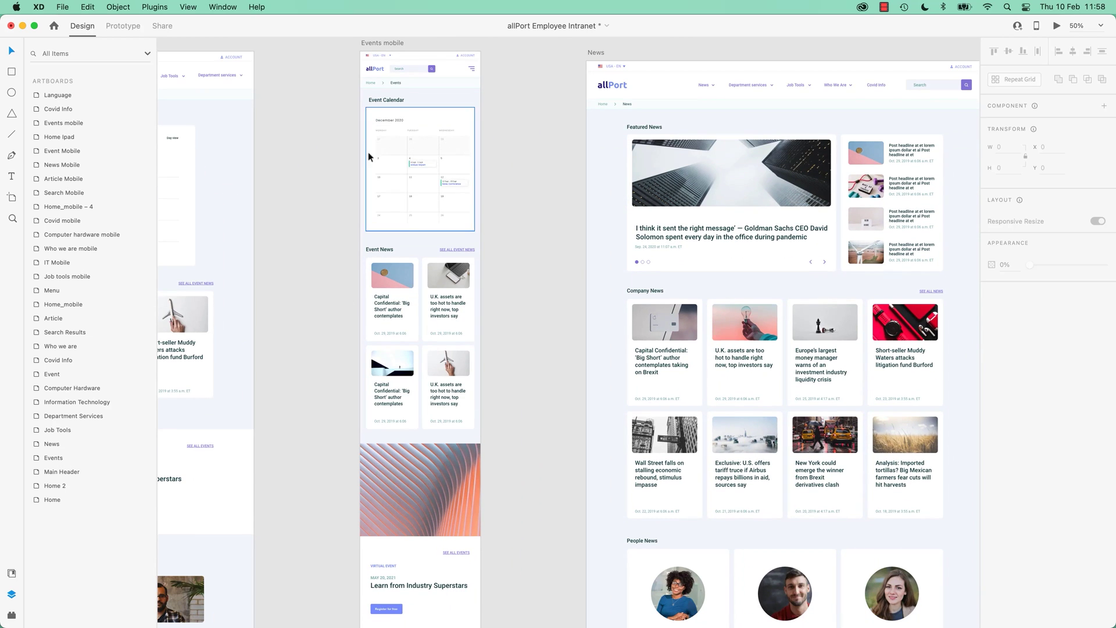
{"action": "left_click_drag", "start_coordinate": [347, 102], "coordinate": [497, 605]}
{"action": "scroll", "coordinate": [514, 511], "scroll_direction": "down", "scroll_amount": 3}
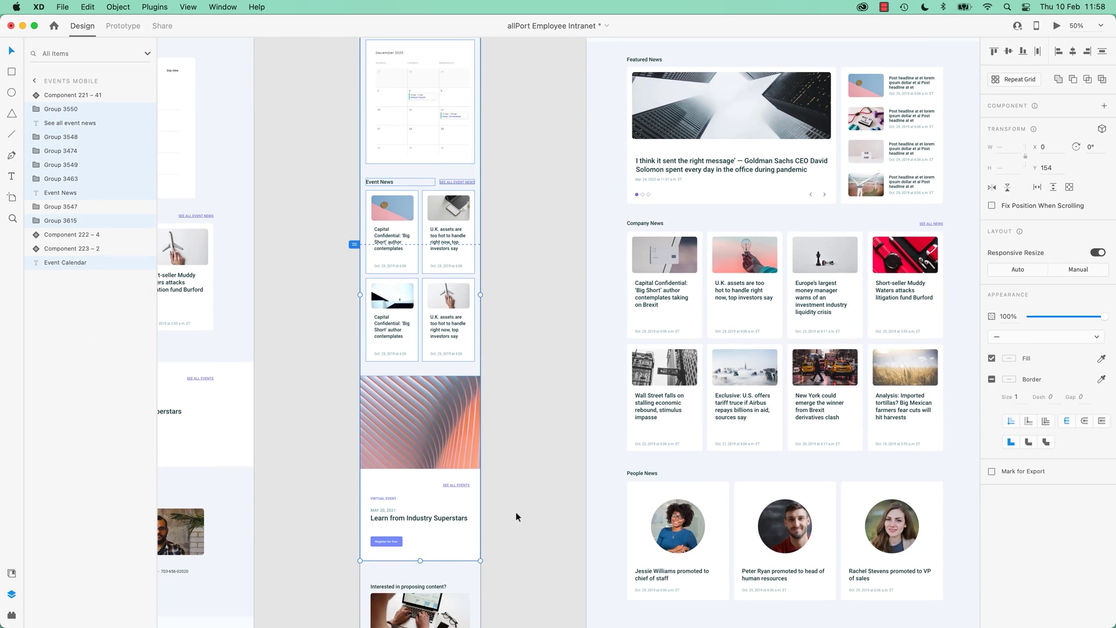
{"action": "scroll", "coordinate": [515, 512], "scroll_direction": "down", "scroll_amount": 3}
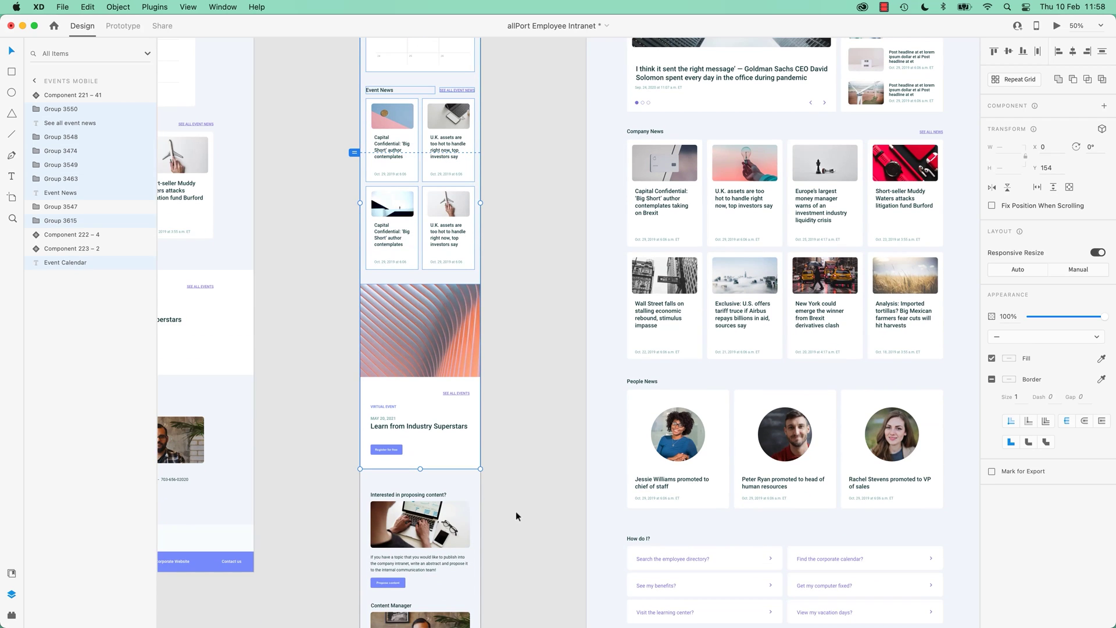
{"action": "key", "text": "super+minus"}
{"action": "left_click_drag", "start_coordinate": [540, 603], "coordinate": [442, 140]}
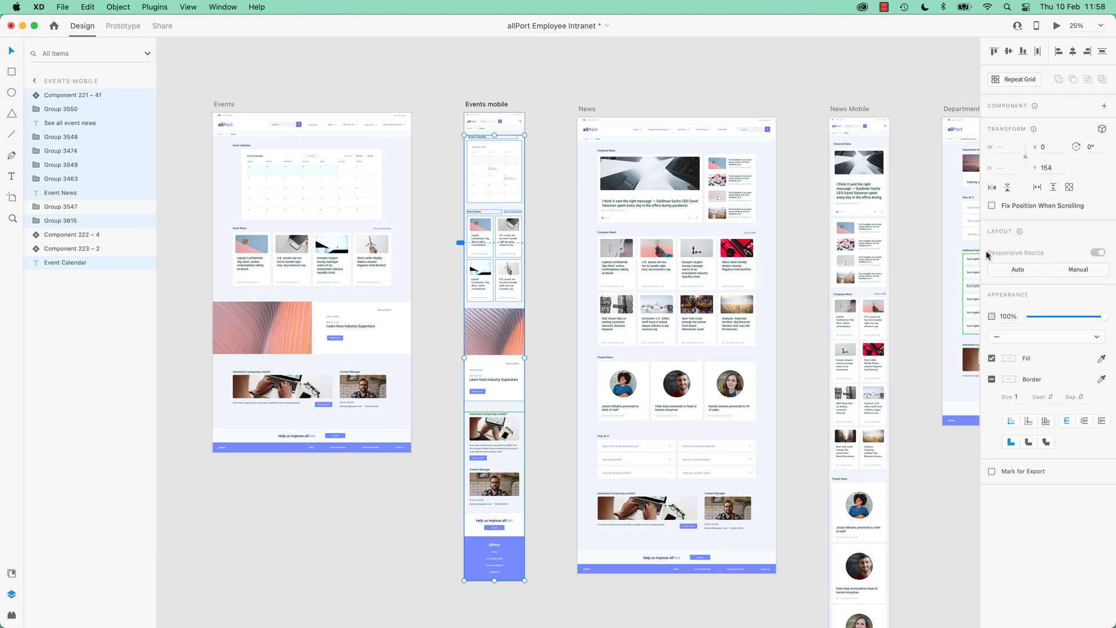
{"action": "key", "text": "super+g"}
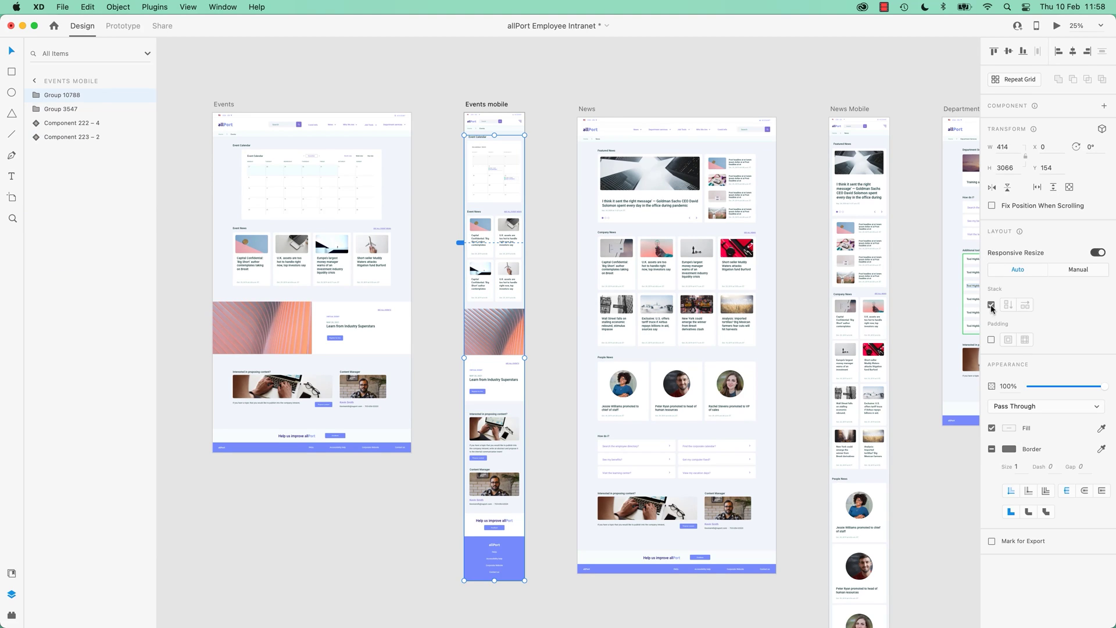
{"action": "left_click", "coordinate": [991, 305]}
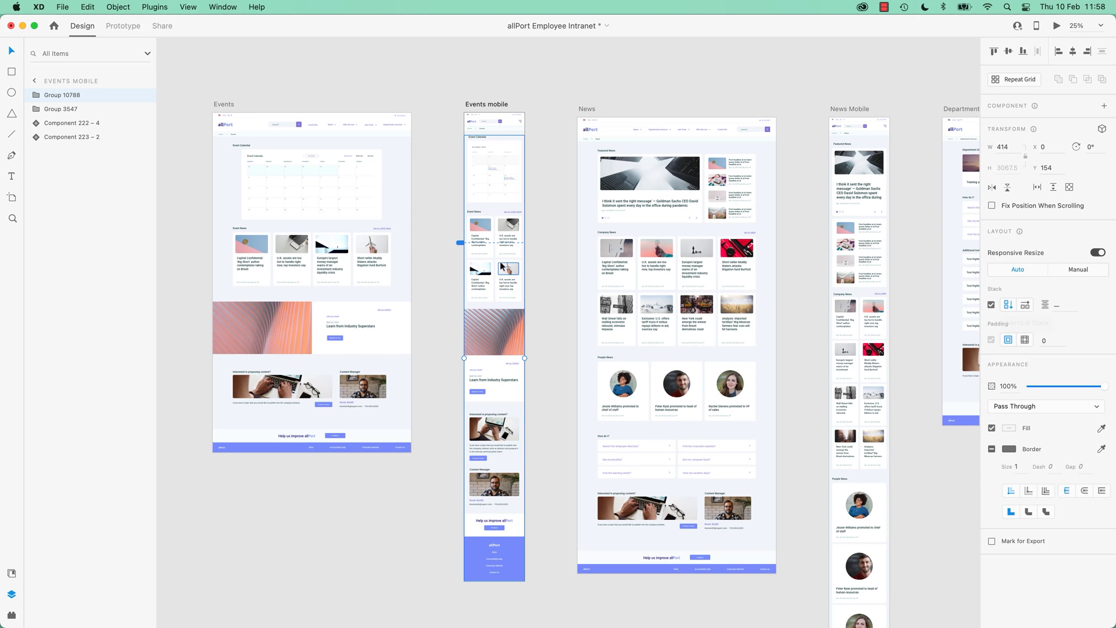
Try moving the Event Calendar below the Event News cards, then undo it.
{"action": "scroll", "coordinate": [500, 261], "scroll_direction": "up", "scroll_amount": 5}
{"action": "scroll", "coordinate": [500, 260], "scroll_direction": "up", "scroll_amount": 15}
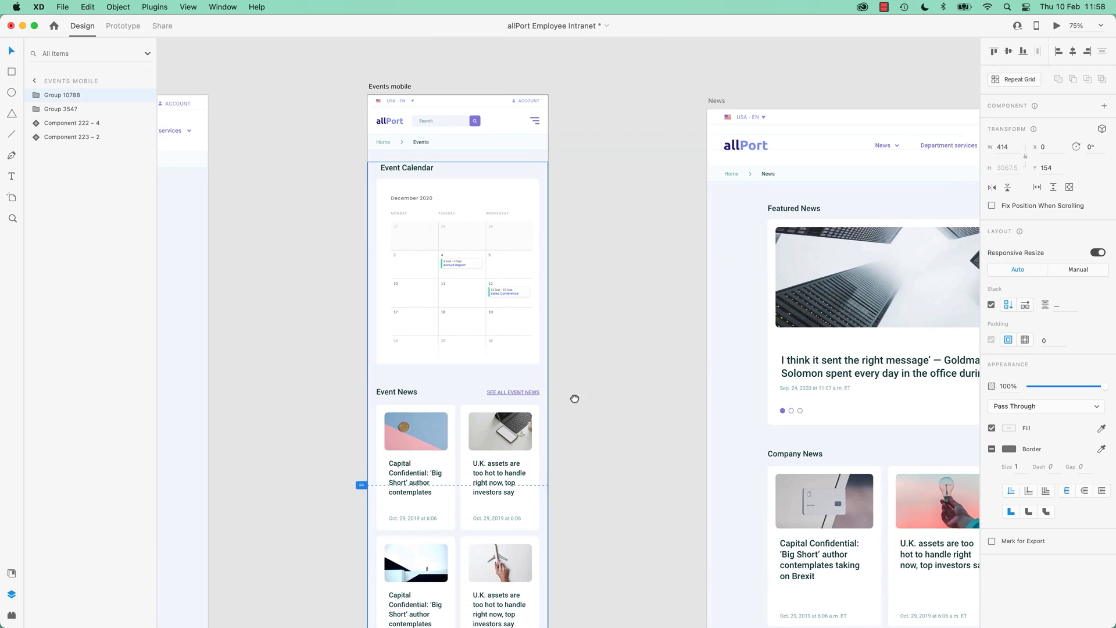
{"action": "double_click", "coordinate": [507, 201]}
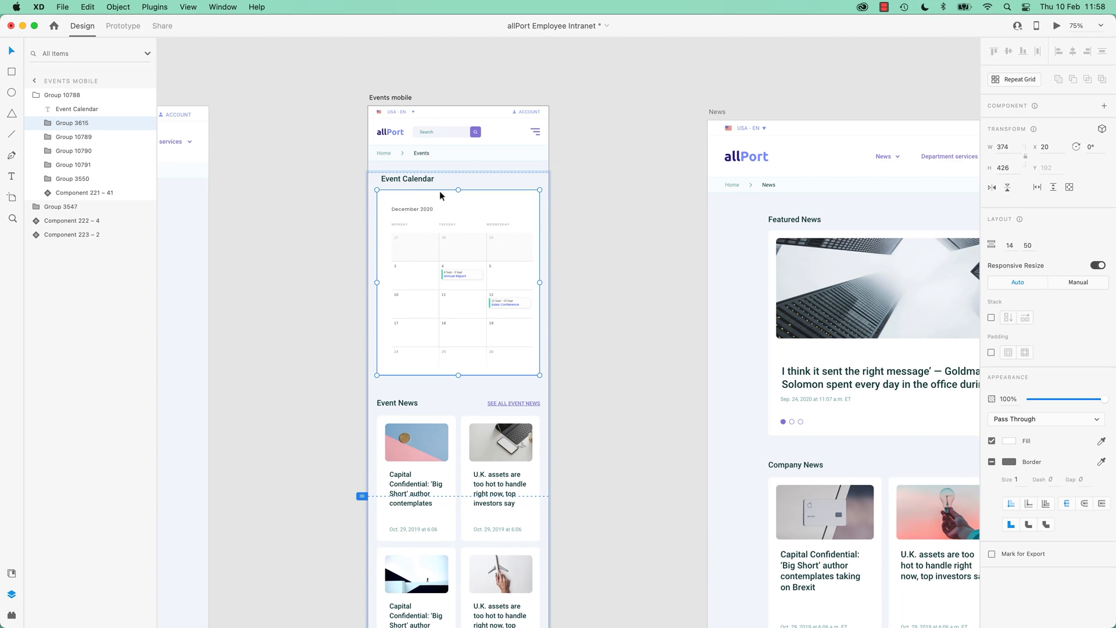
{"action": "left_click", "coordinate": [422, 178], "text": "shift"}
{"action": "left_click_drag", "start_coordinate": [430, 188], "coordinate": [490, 357]}
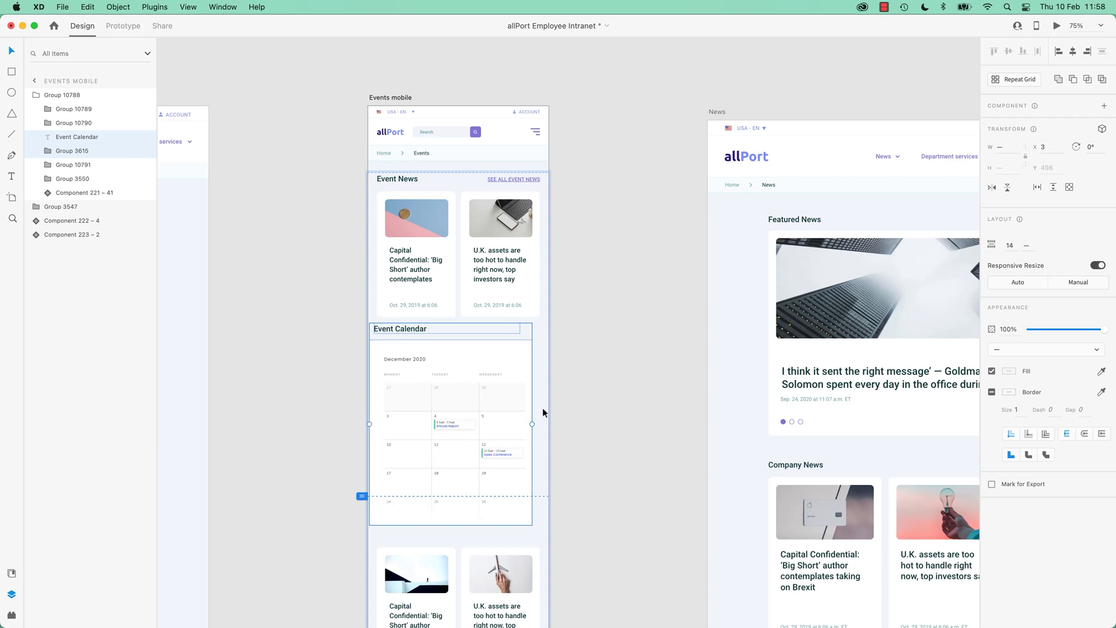
{"action": "scroll", "coordinate": [542, 407], "scroll_direction": "down", "scroll_amount": 5}
{"action": "key", "text": "super+z"}
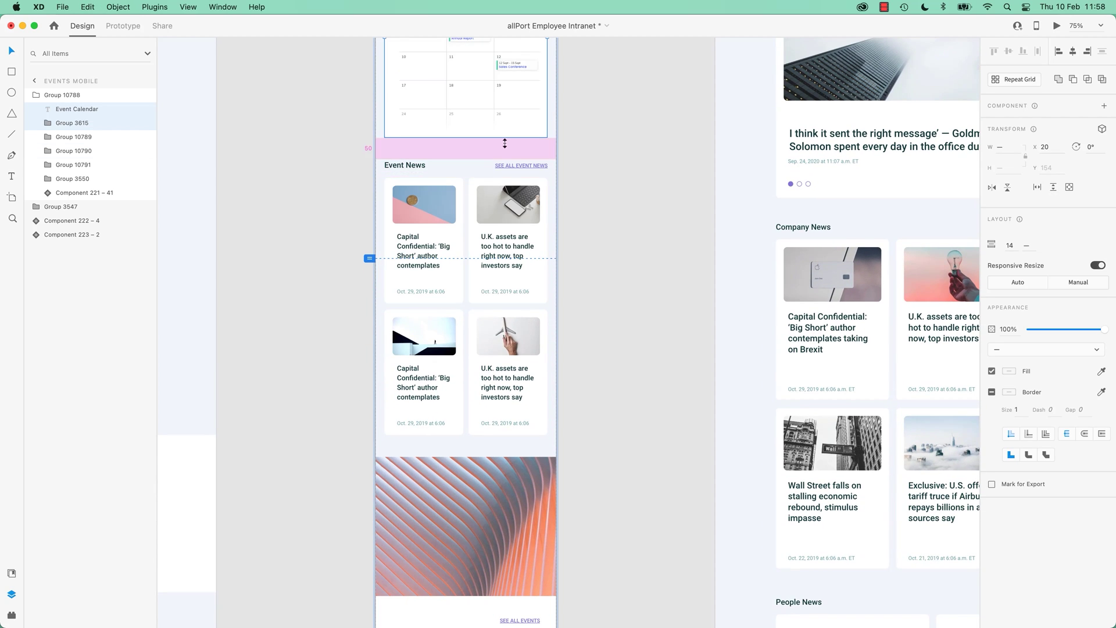
Place the Event Calendar below the Learn from Industry Superstars card, undoing the drop below the footer.
{"action": "scroll", "coordinate": [509, 177], "scroll_direction": "up", "scroll_amount": 2}
{"action": "left_click_drag", "start_coordinate": [462, 183], "coordinate": [466, 578]}
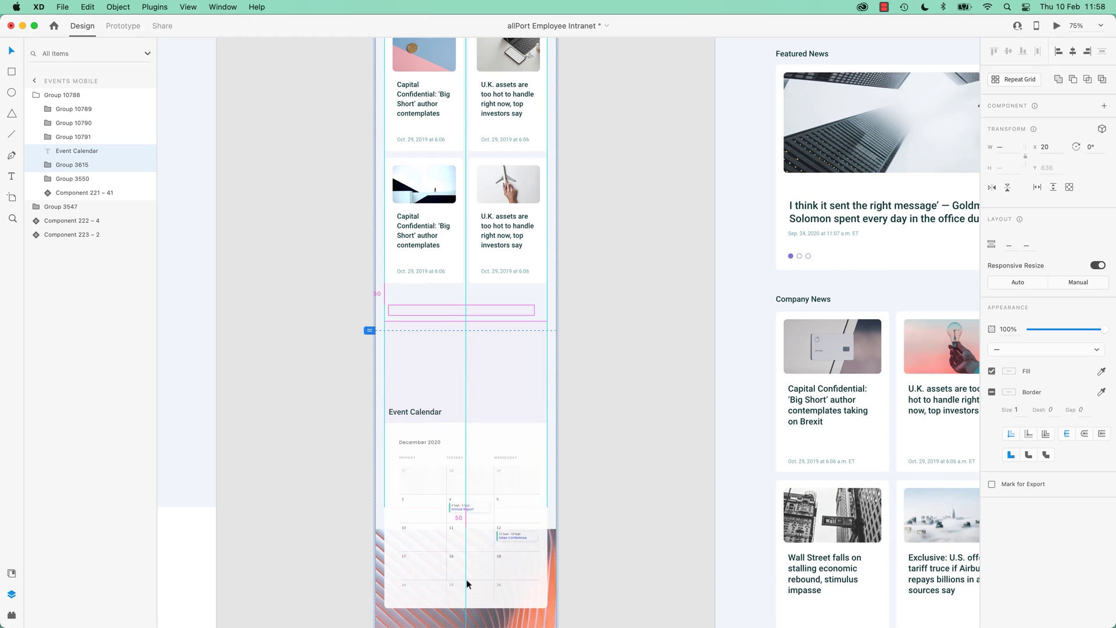
{"action": "scroll", "coordinate": [574, 462], "scroll_direction": "down", "scroll_amount": 10}
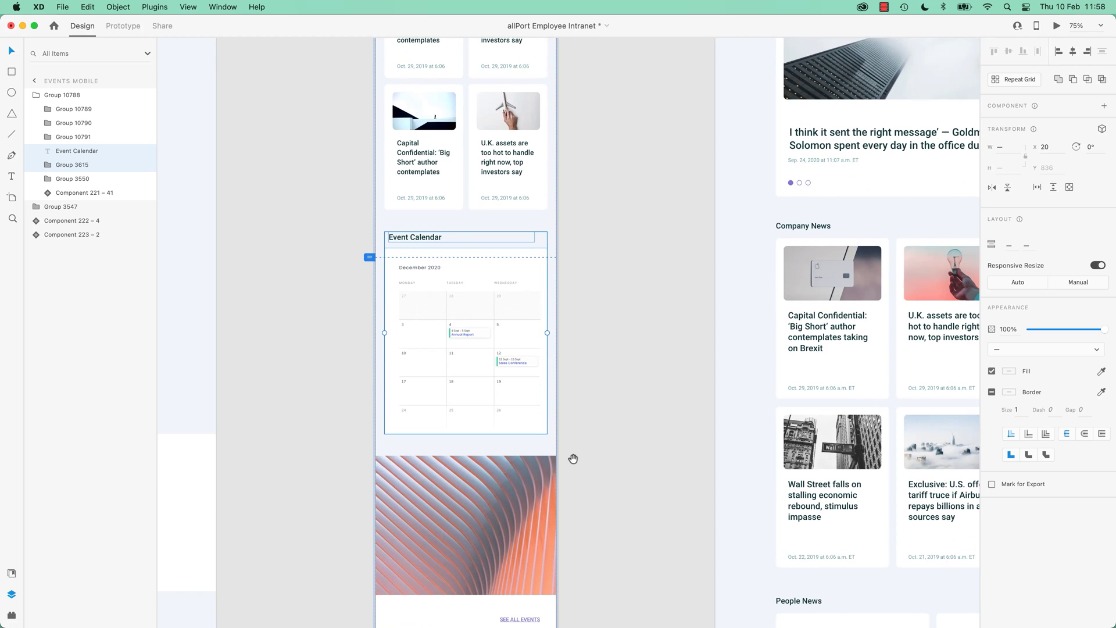
{"action": "left_click_drag", "start_coordinate": [435, 172], "coordinate": [460, 396]}
{"action": "scroll", "coordinate": [460, 396], "scroll_direction": "down", "scroll_amount": 7}
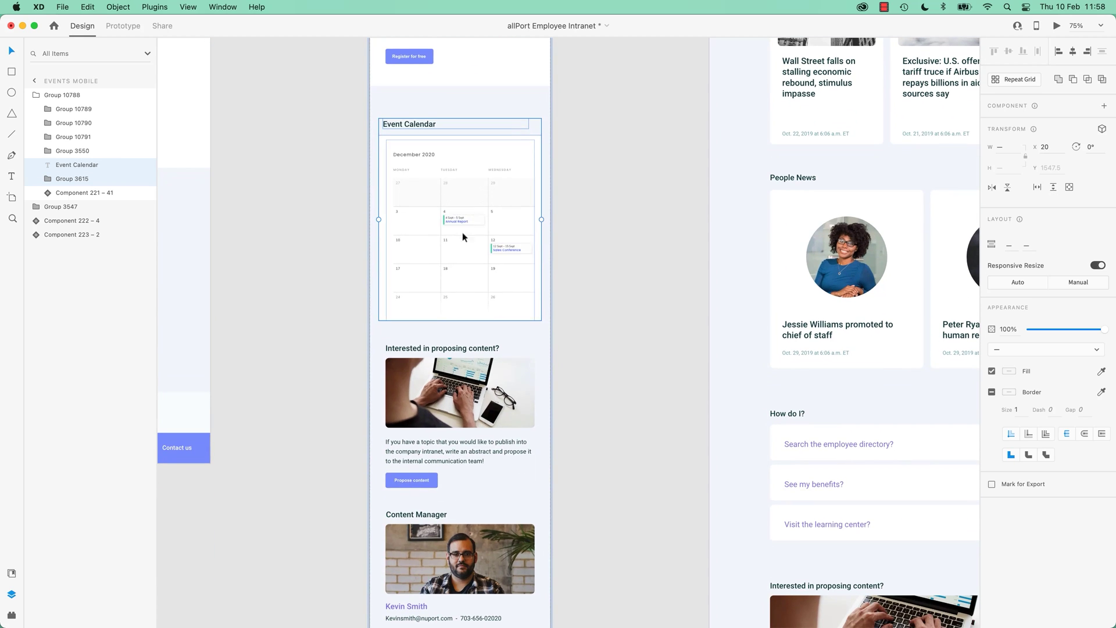
{"action": "left_click_drag", "start_coordinate": [462, 232], "coordinate": [512, 569]}
{"action": "scroll", "coordinate": [558, 379], "scroll_direction": "down", "scroll_amount": 10}
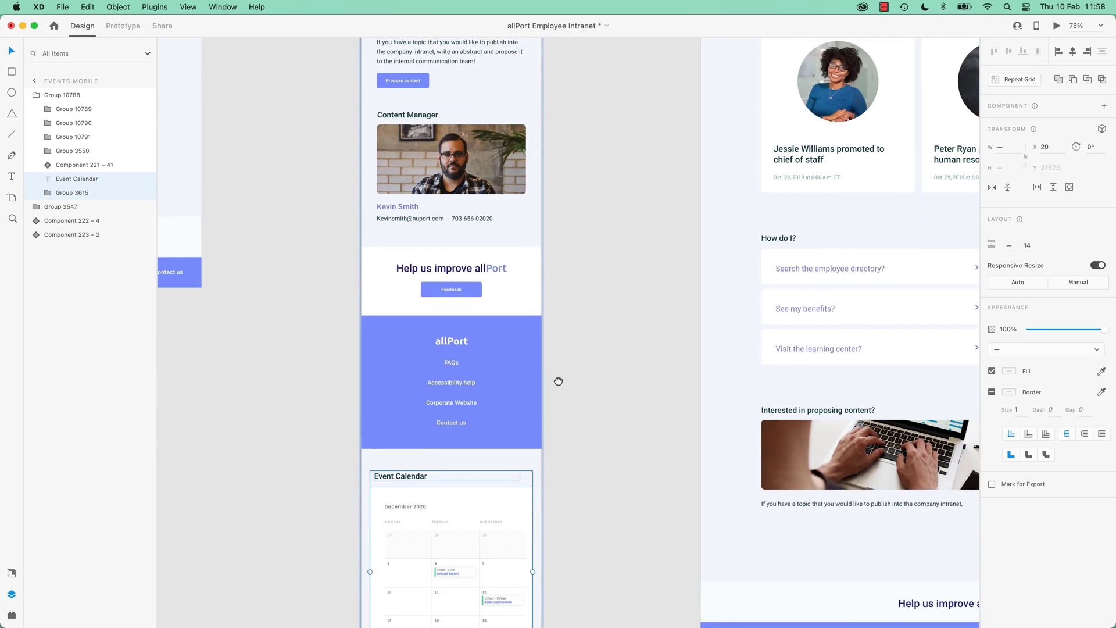
{"action": "key", "text": "super+z"}
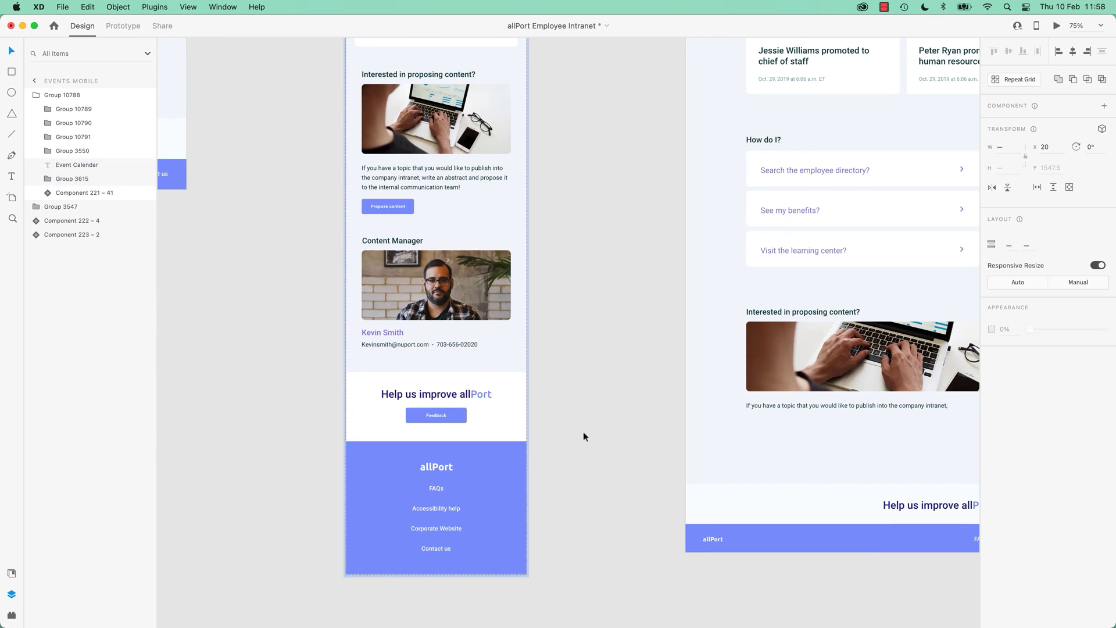
Select the footer inside the stack, try repositioning it, then deselect.
{"action": "left_click", "coordinate": [497, 480]}
{"action": "double_click", "coordinate": [496, 470]}
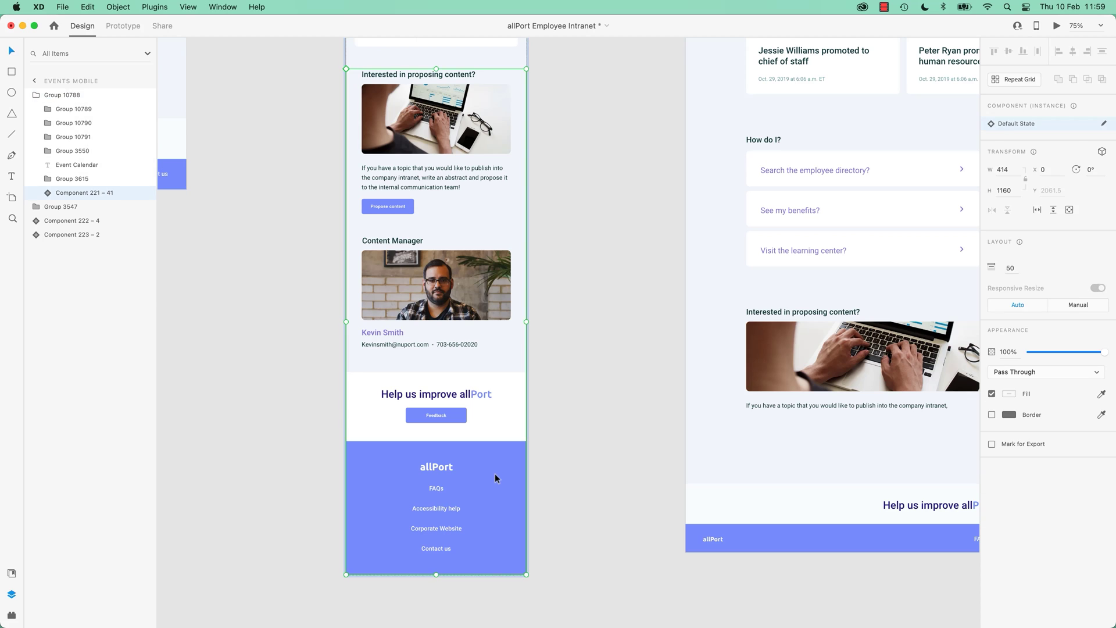
{"action": "double_click", "coordinate": [494, 473]}
{"action": "left_click_drag", "start_coordinate": [492, 480], "coordinate": [496, 442]}
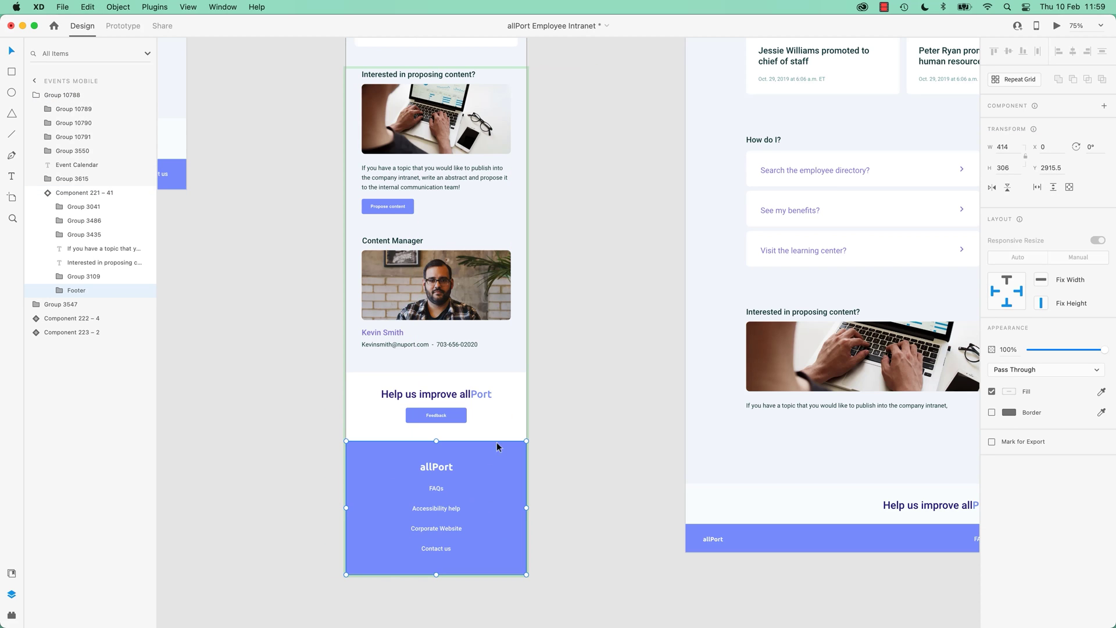
{"action": "key", "text": "Escape"}
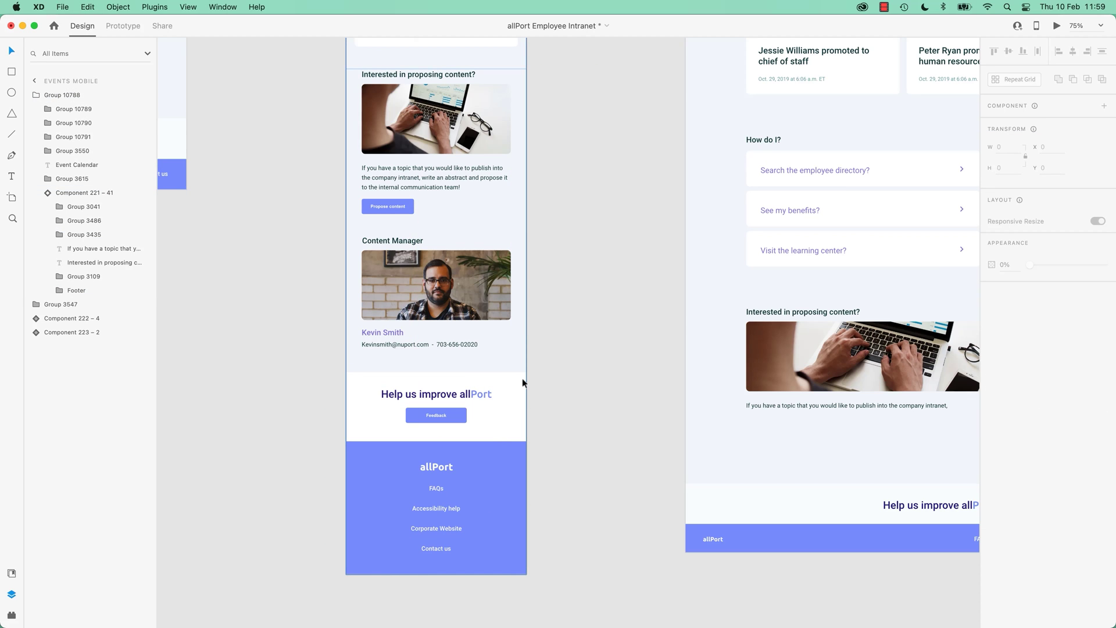
Group the four top-row Company News cards and turn them into a horizontal stack.
{"action": "left_click", "coordinate": [522, 380]}
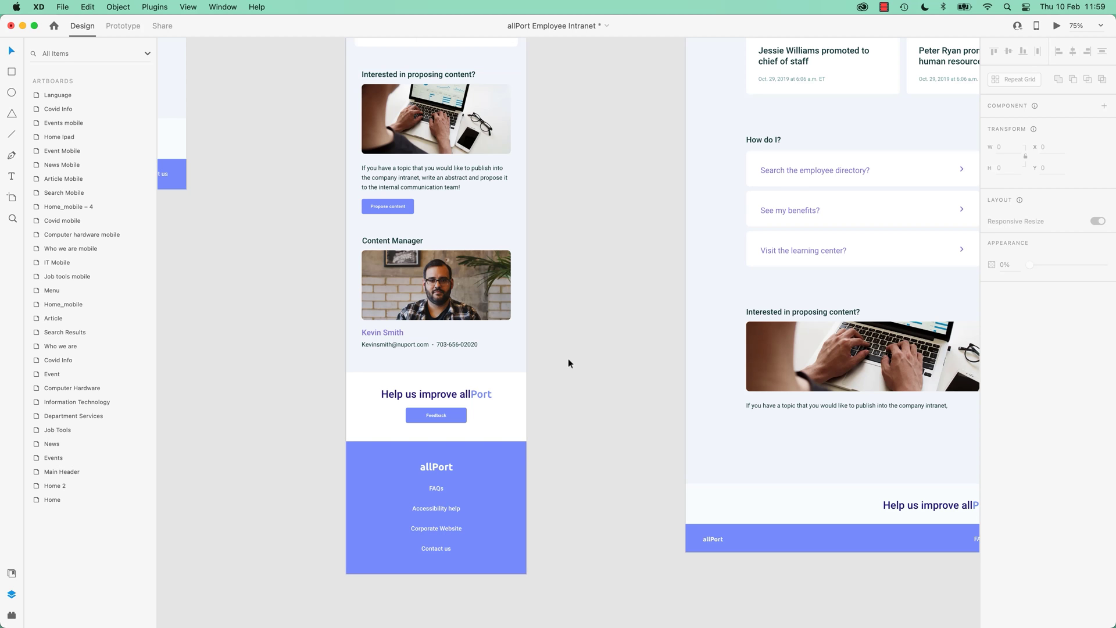
{"action": "scroll", "coordinate": [581, 395], "scroll_direction": "up", "scroll_amount": 5}
{"action": "scroll", "coordinate": [624, 442], "scroll_direction": "up", "scroll_amount": 6}
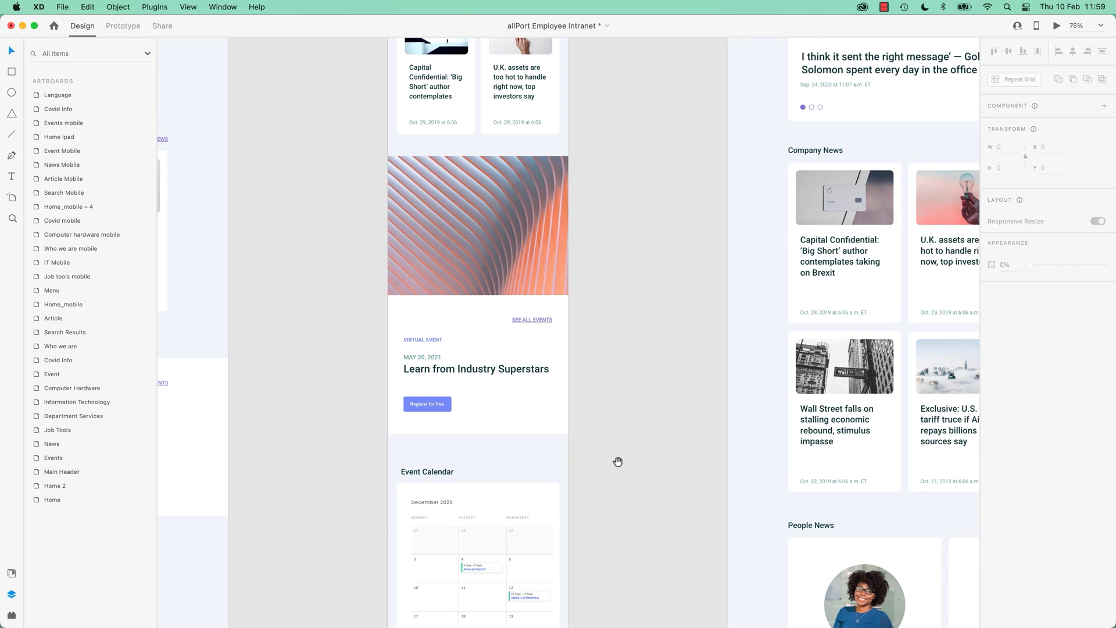
{"action": "scroll", "coordinate": [541, 509], "scroll_direction": "up", "scroll_amount": 7}
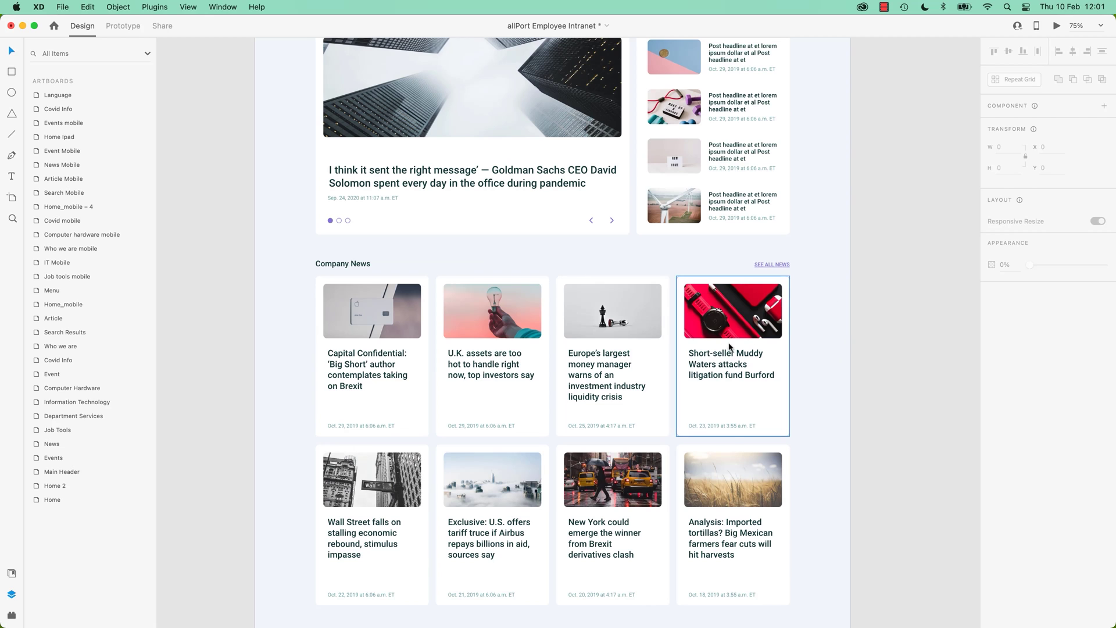
{"action": "left_click_drag", "start_coordinate": [817, 293], "coordinate": [317, 406]}
{"action": "key", "text": "super+g"}
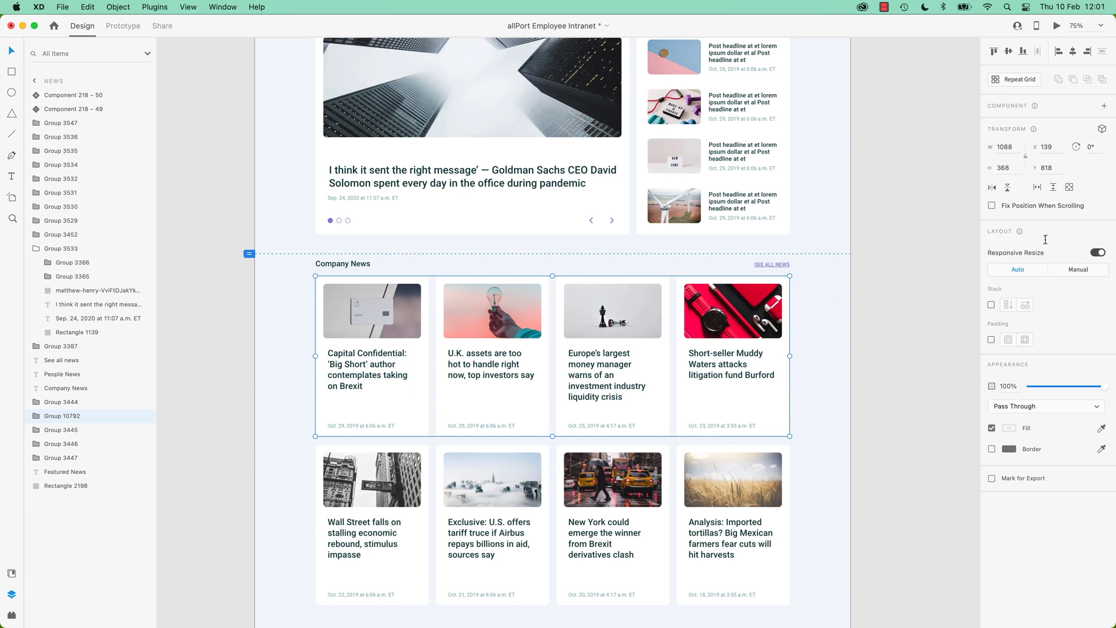
{"action": "left_click", "coordinate": [990, 304]}
Reorder the cards to Capital Confidential, Short-seller Muddy Waters, Europe's largest, U.K. assets.
{"action": "left_click", "coordinate": [752, 319]}
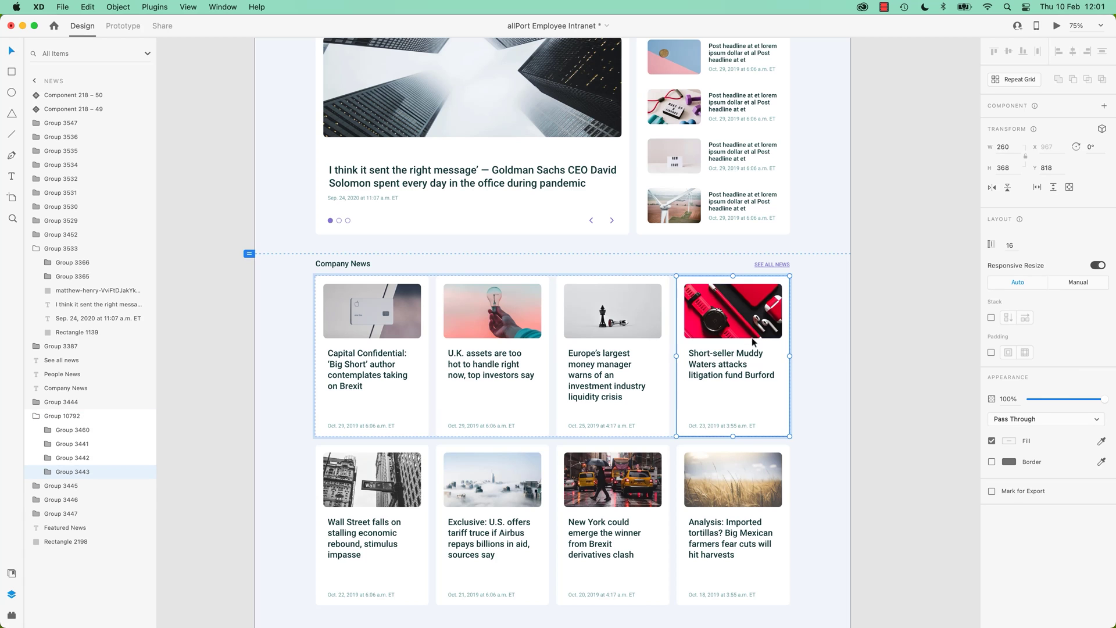
{"action": "left_click_drag", "start_coordinate": [752, 319], "coordinate": [500, 331]}
{"action": "left_click_drag", "start_coordinate": [378, 325], "coordinate": [700, 329]}
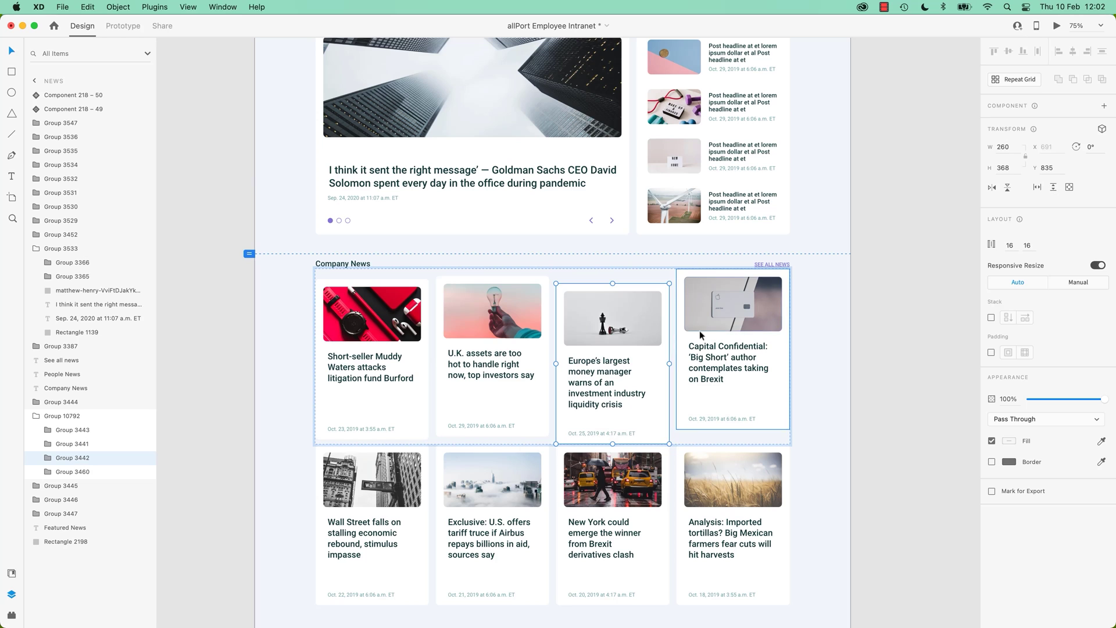
{"action": "key", "text": "super+z"}
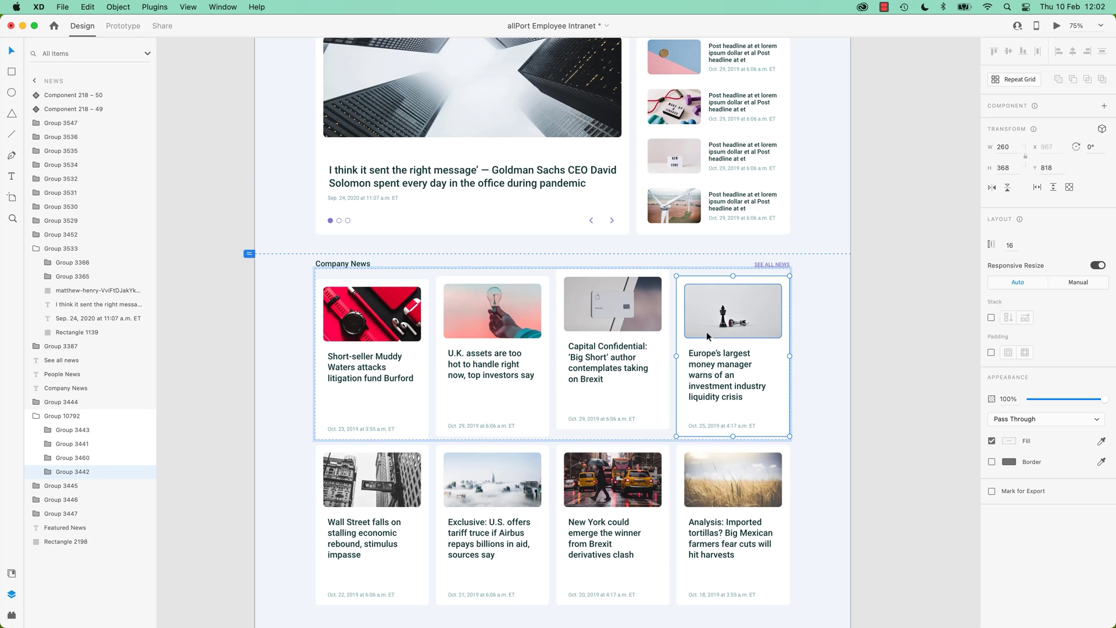
{"action": "key", "text": "super+z"}
{"action": "left_click_drag", "start_coordinate": [708, 332], "coordinate": [511, 333]}
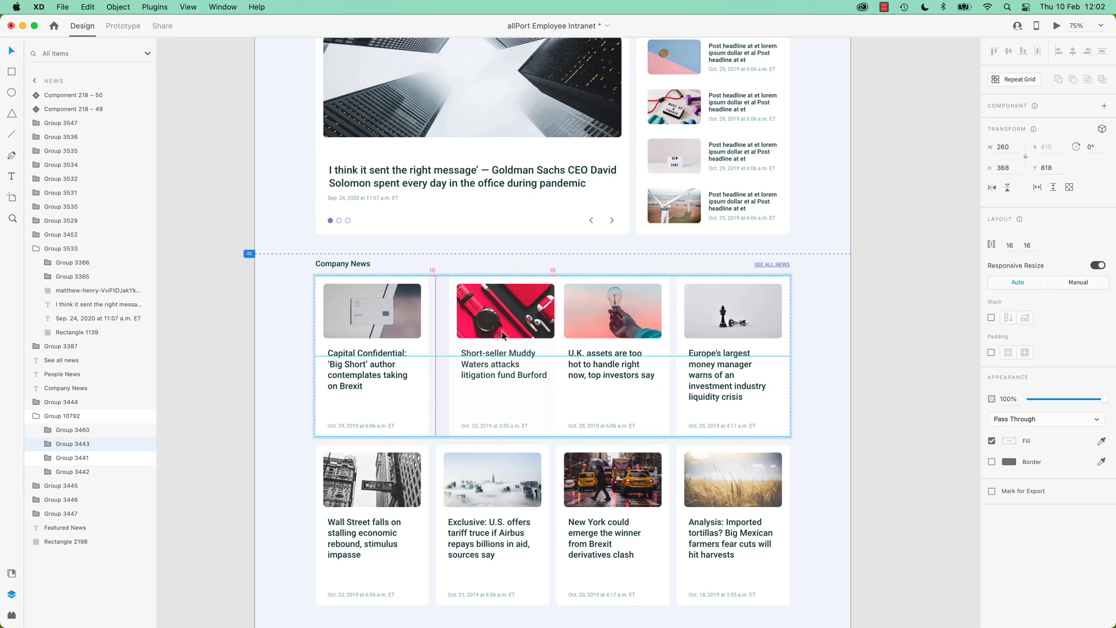
{"action": "left_click_drag", "start_coordinate": [607, 322], "coordinate": [734, 321]}
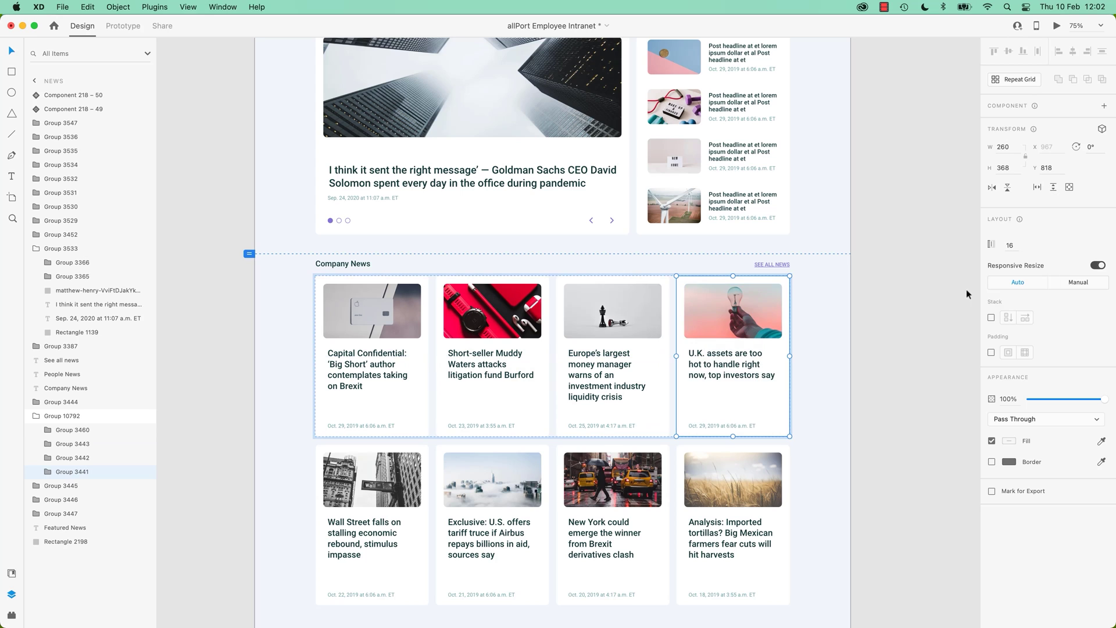
{"action": "left_click", "coordinate": [879, 307]}
{"action": "left_click", "coordinate": [743, 313]}
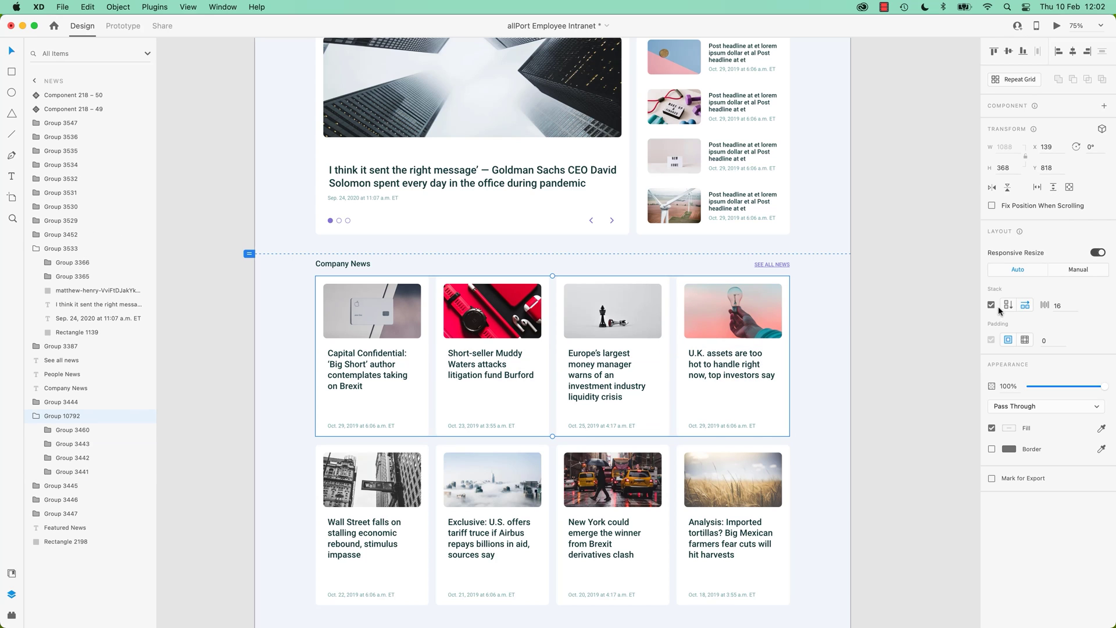
{"action": "left_click", "coordinate": [864, 340]}
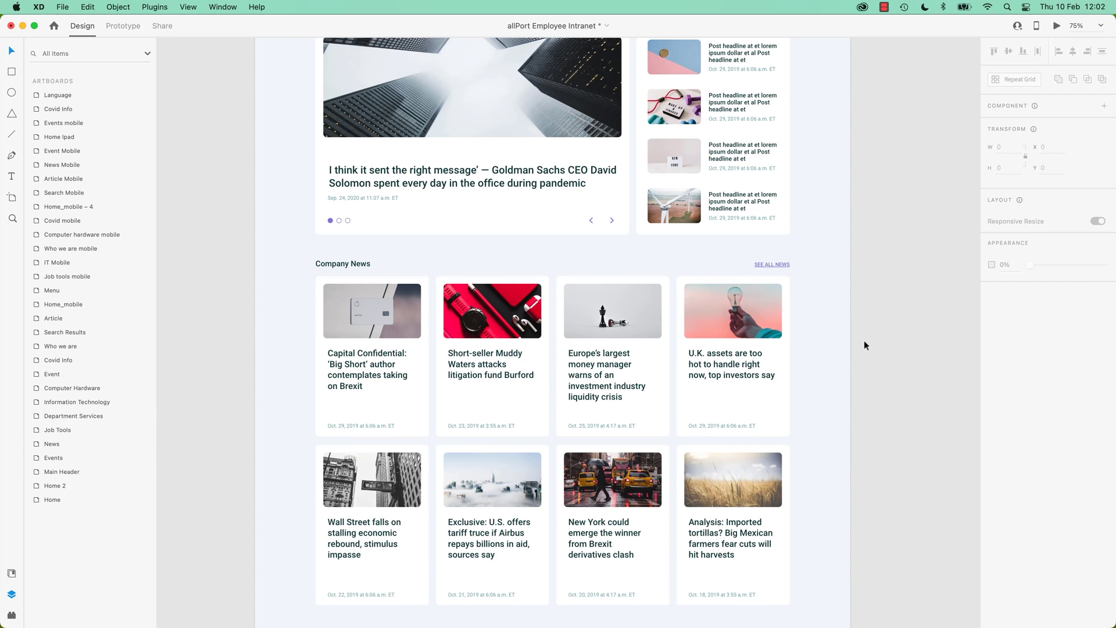